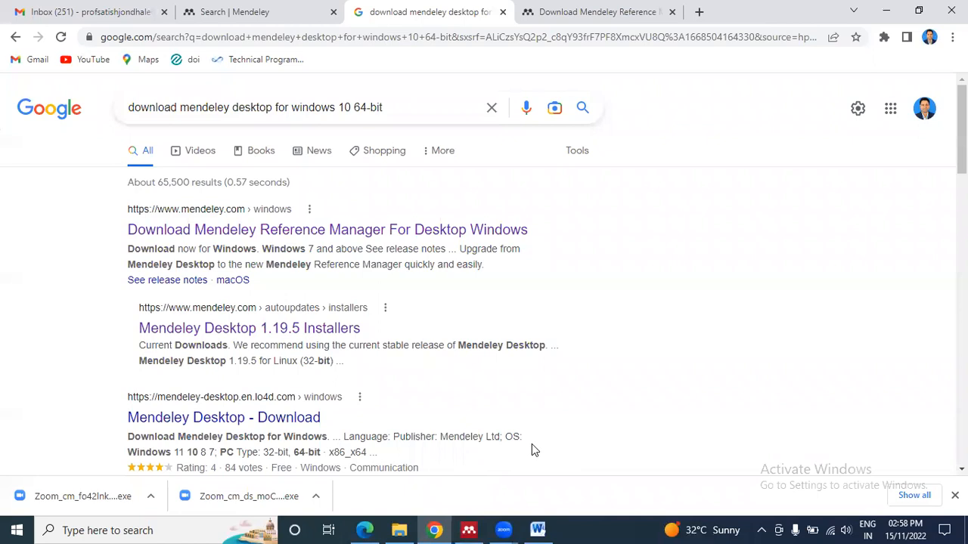
Minimize all open windows to show the desktop with the Mendeley Desktop shortcut
{"action": "left_click", "coordinate": [887, 12]}
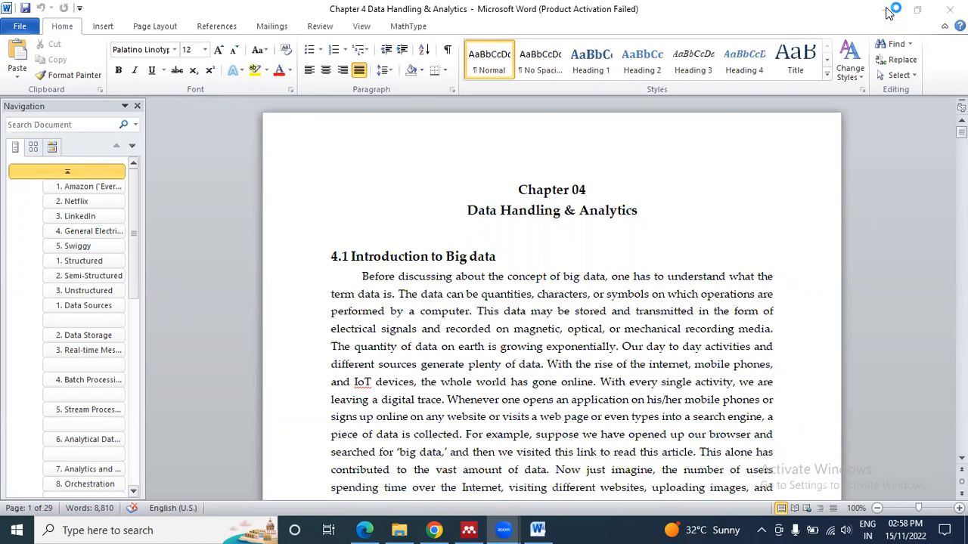
{"action": "left_click", "coordinate": [469, 530]}
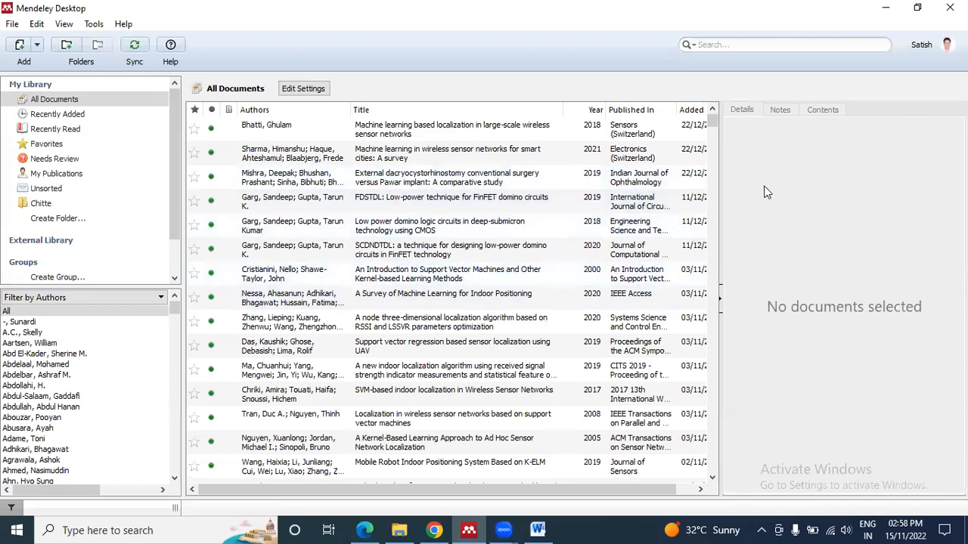
{"action": "left_click", "coordinate": [887, 7]}
{"action": "left_click", "coordinate": [890, 11]}
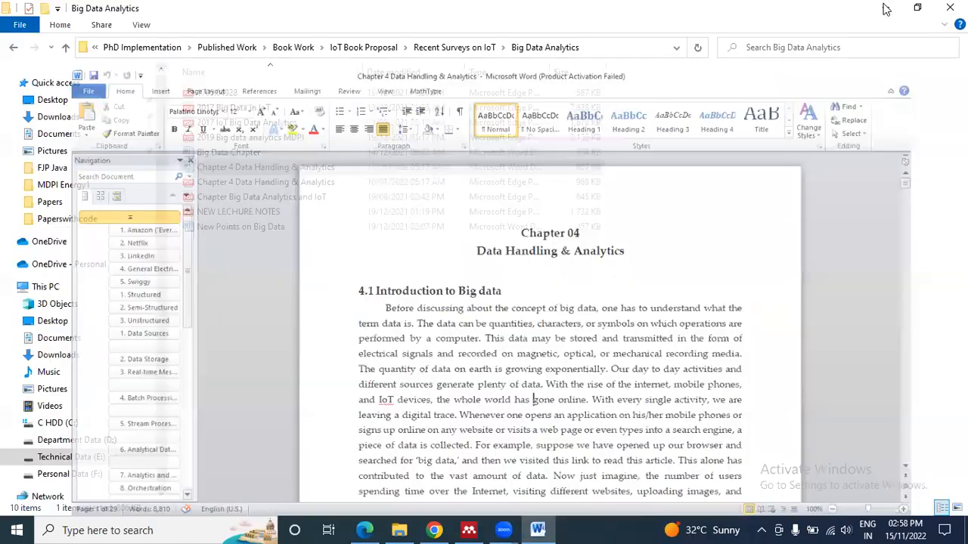
{"action": "left_click", "coordinate": [890, 11]}
{"action": "left_click", "coordinate": [890, 11]}
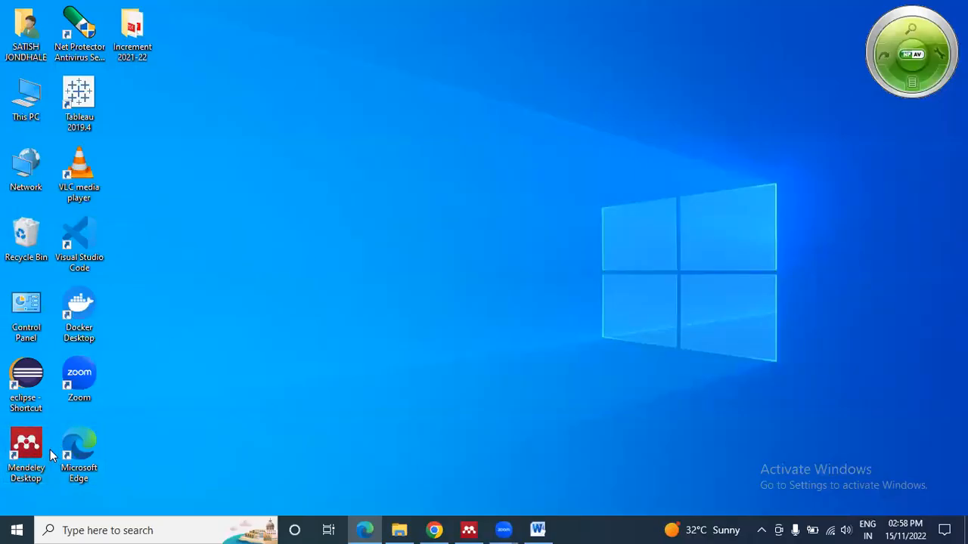
Switch to Chrome and view the download query for Mendeley Desktop and the Mendeley Reference Manager for Windows download page
{"action": "left_click", "coordinate": [437, 529]}
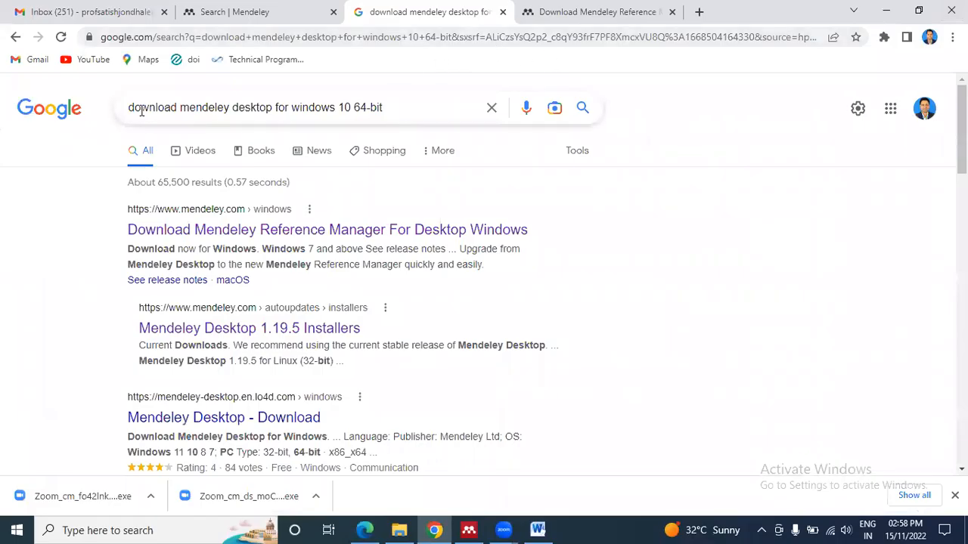
{"action": "left_click_drag", "start_coordinate": [130, 107], "coordinate": [396, 106]}
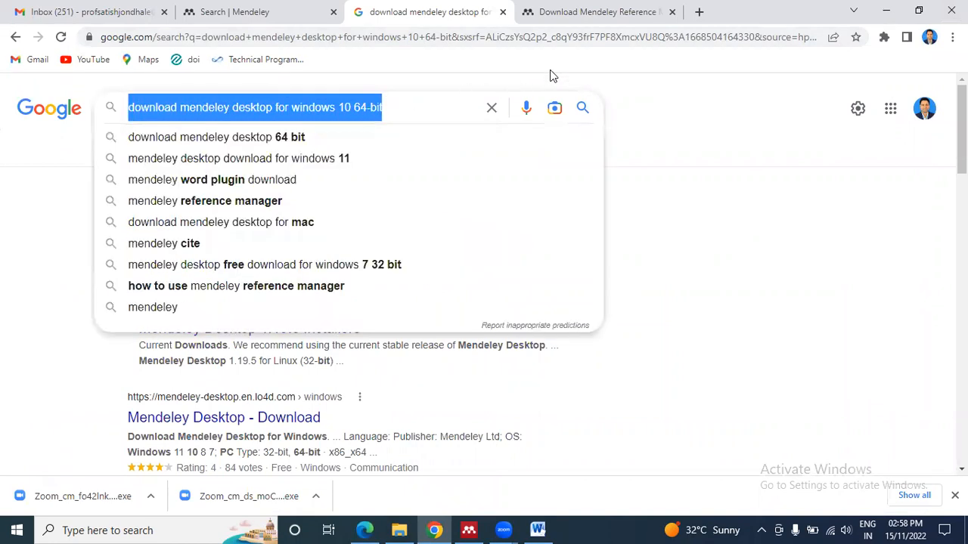
{"action": "left_click", "coordinate": [626, 21]}
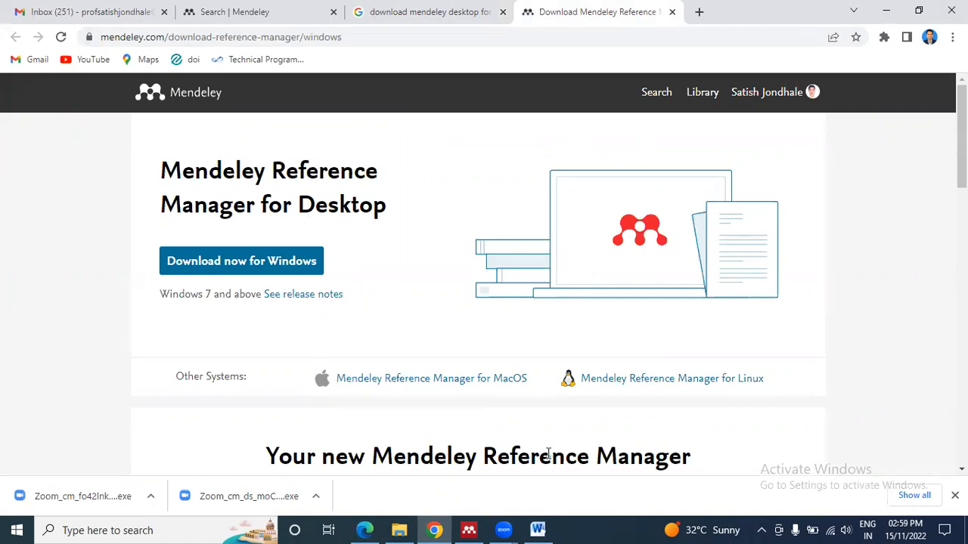
Switch to Mendeley Desktop and check its tool options for the MS Word plugin
{"action": "left_click", "coordinate": [539, 530]}
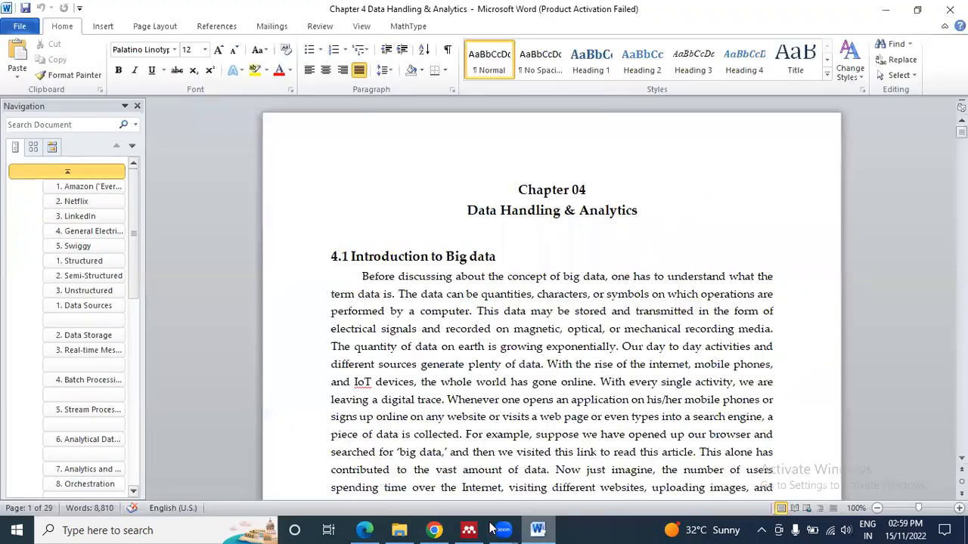
{"action": "left_click", "coordinate": [479, 530]}
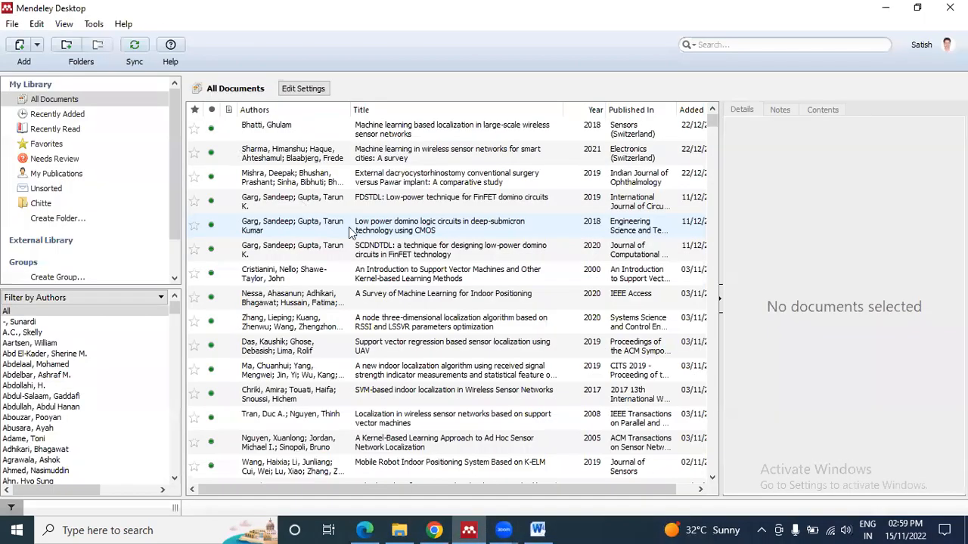
{"action": "left_click", "coordinate": [92, 24]}
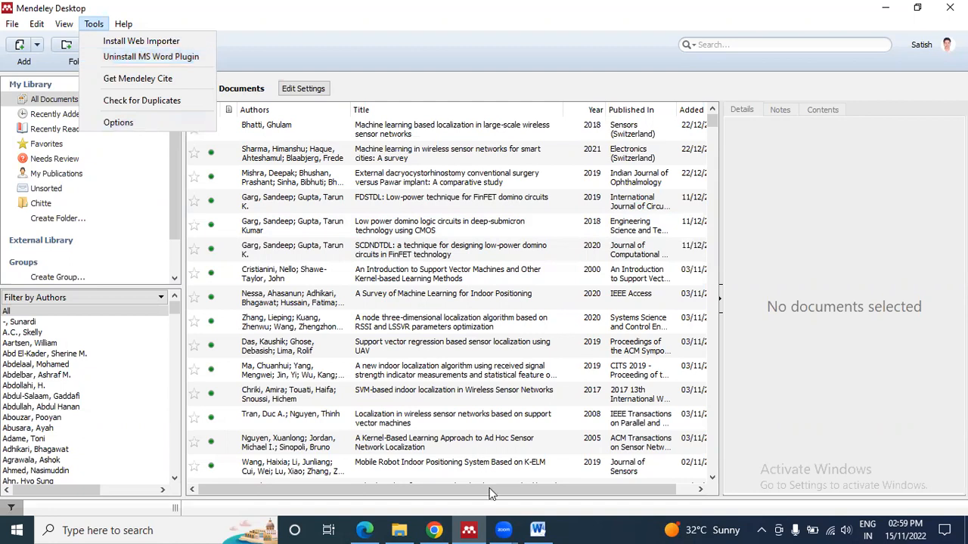
Switch to the Chapter 4 Data Handling & Analytics document in Word and set its Mendeley citation style to IEEE
{"action": "left_click", "coordinate": [538, 530]}
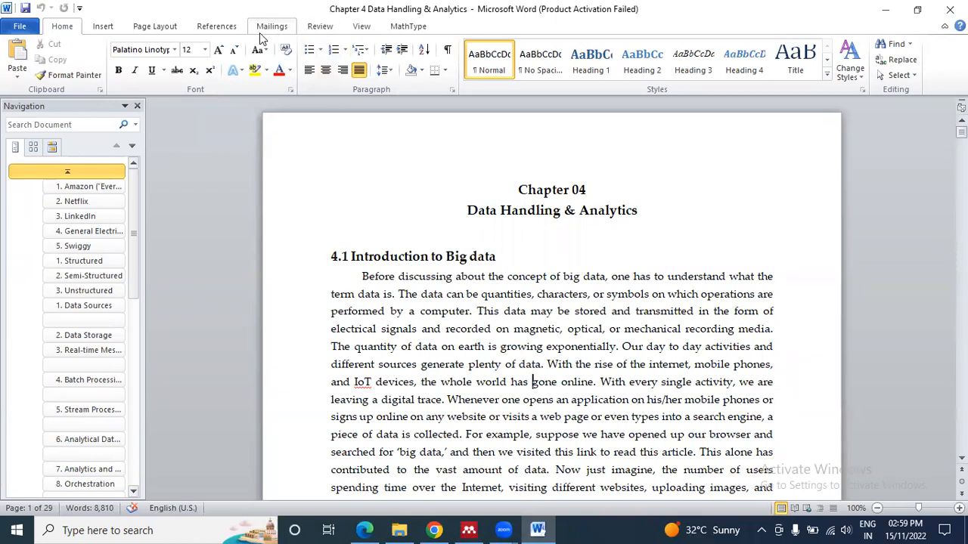
{"action": "left_click", "coordinate": [215, 27]}
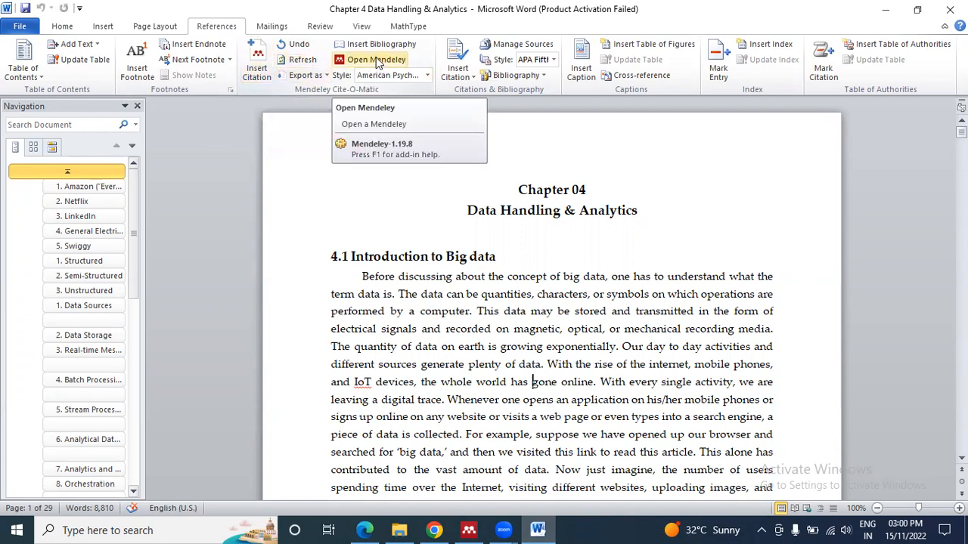
{"action": "left_click", "coordinate": [426, 76]}
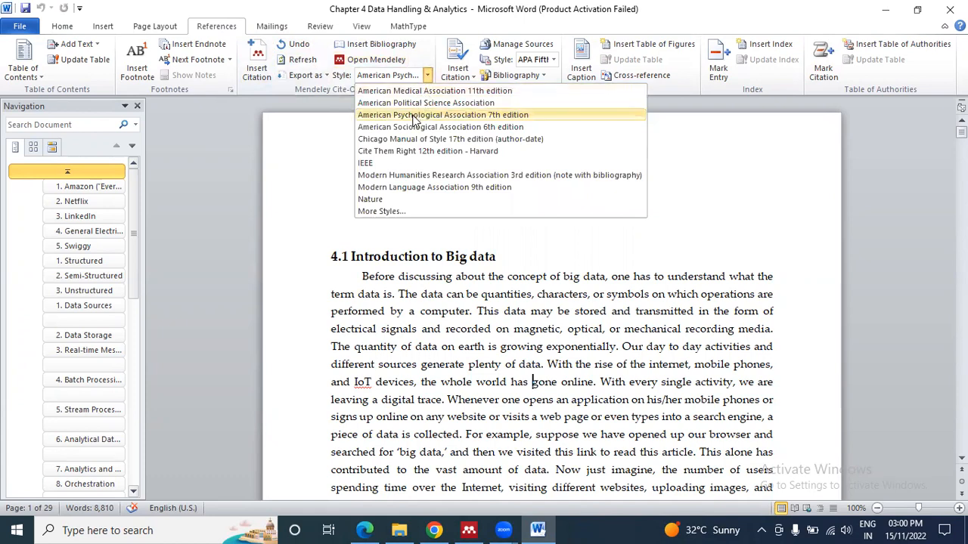
{"action": "left_click", "coordinate": [382, 163]}
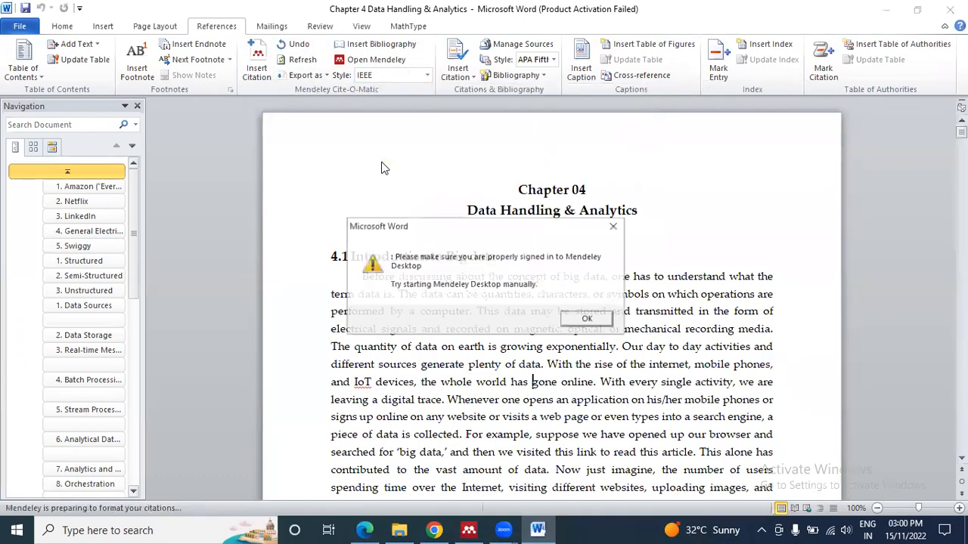
{"action": "left_click", "coordinate": [575, 321]}
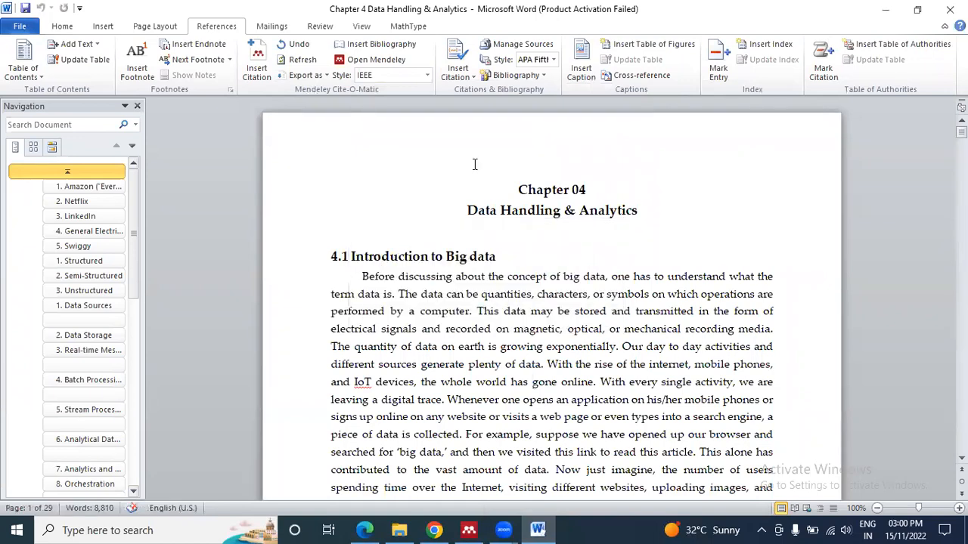
{"action": "left_click", "coordinate": [427, 76]}
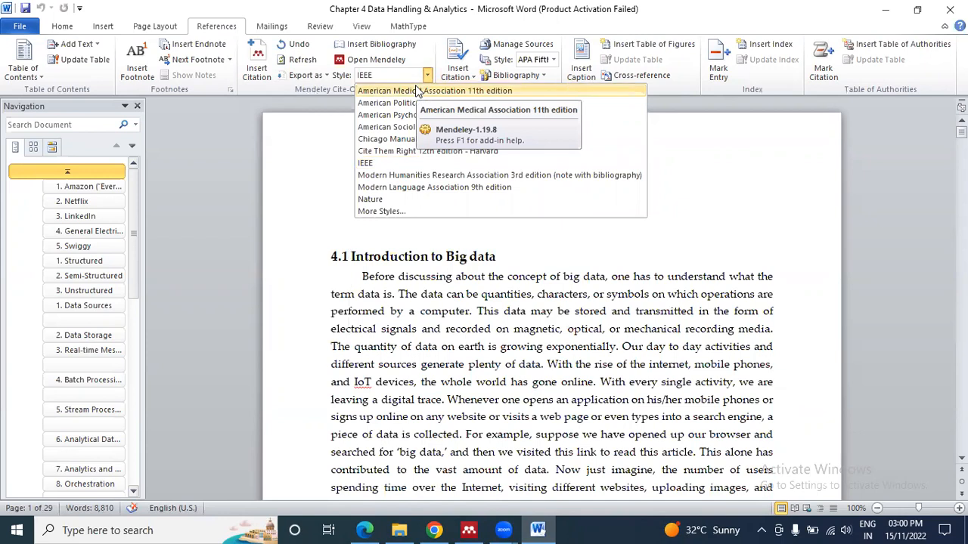
{"action": "left_click", "coordinate": [387, 162]}
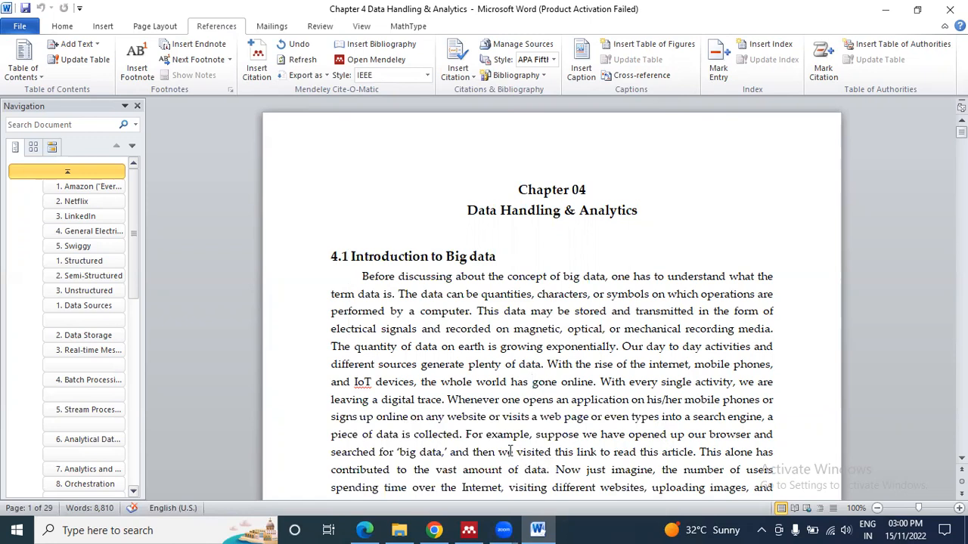
Launch Microsoft Word 2010 with a new blank document and maximize its window
{"action": "left_click", "coordinate": [469, 530]}
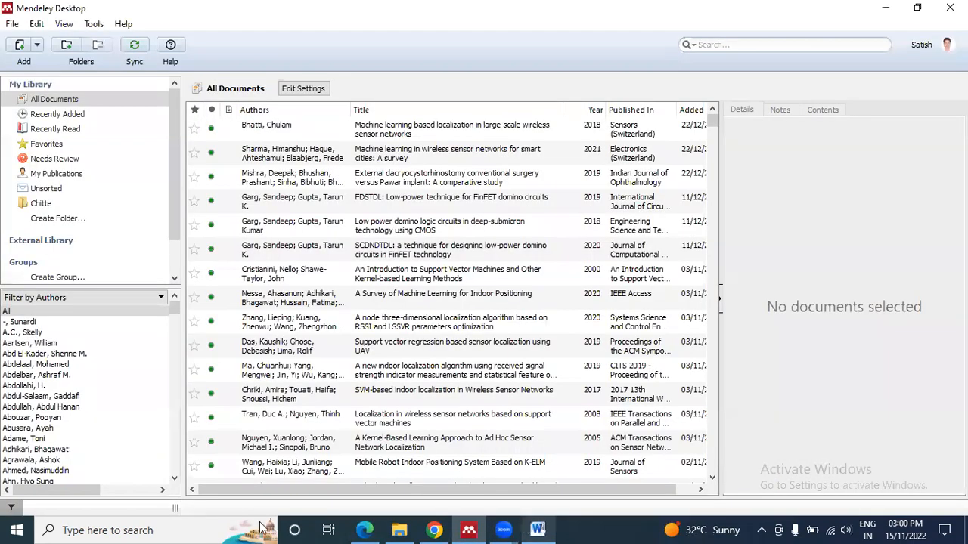
{"action": "left_click", "coordinate": [185, 529]}
{"action": "type", "text": "word"}
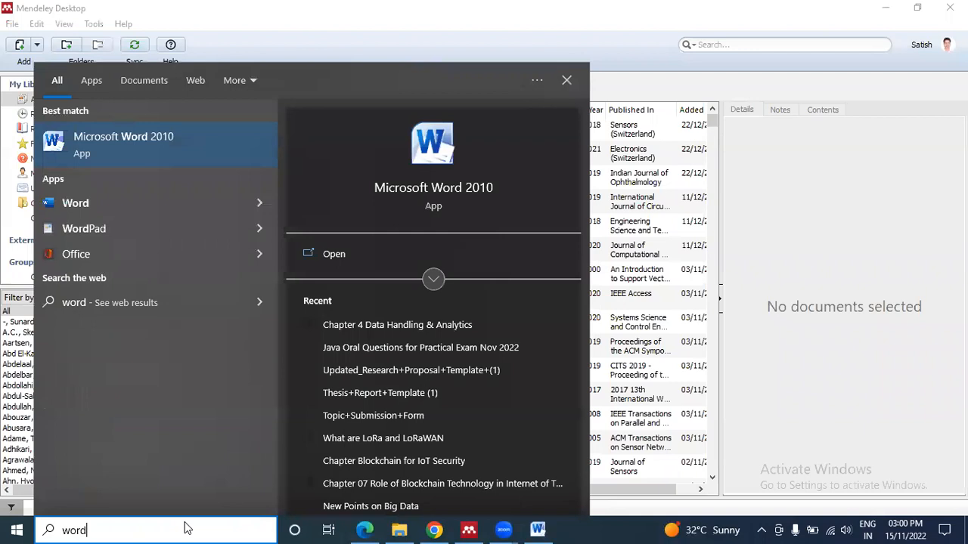
{"action": "key", "text": "Return"}
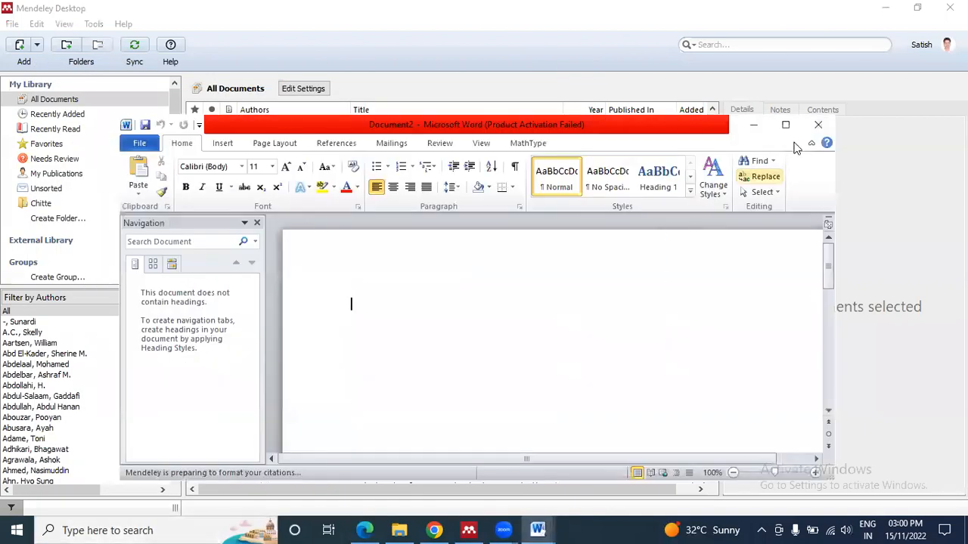
{"action": "left_click", "coordinate": [785, 125]}
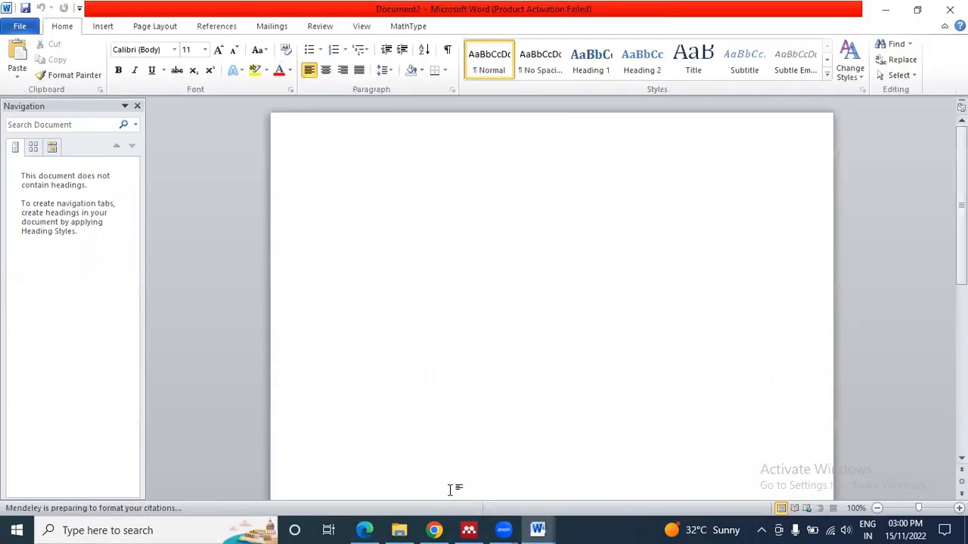
Open the 2017 IoT Big Data Analytics PDF and copy its Introduction text, up to "$6.2 trillion.", into the blank Word document
{"action": "left_click", "coordinate": [399, 530]}
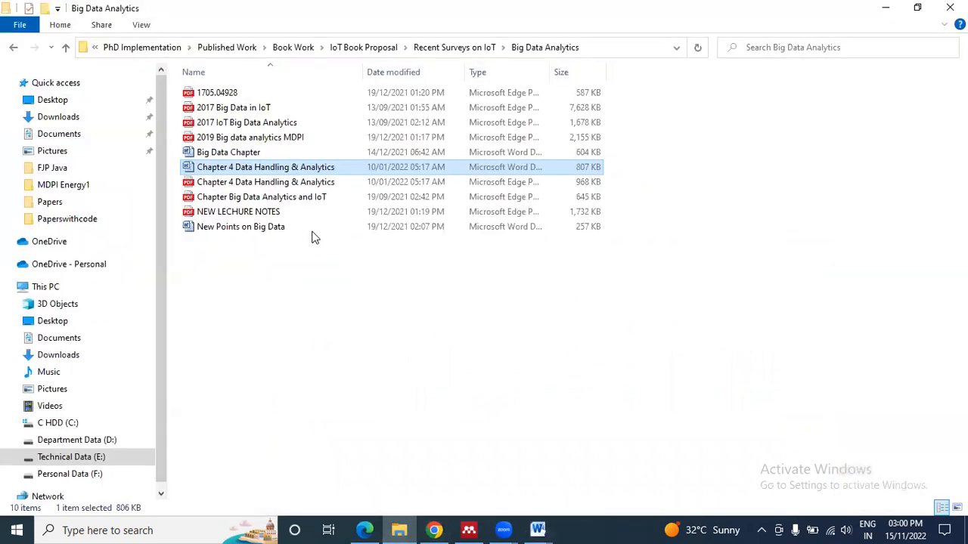
{"action": "double_click", "coordinate": [264, 125]}
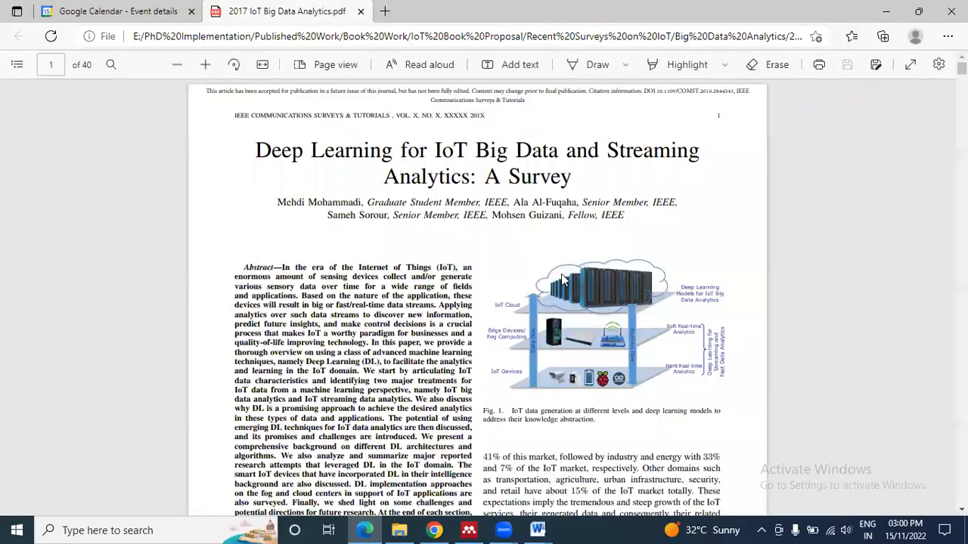
{"action": "scroll", "coordinate": [318, 291], "scroll_direction": "down", "scroll_amount": 5}
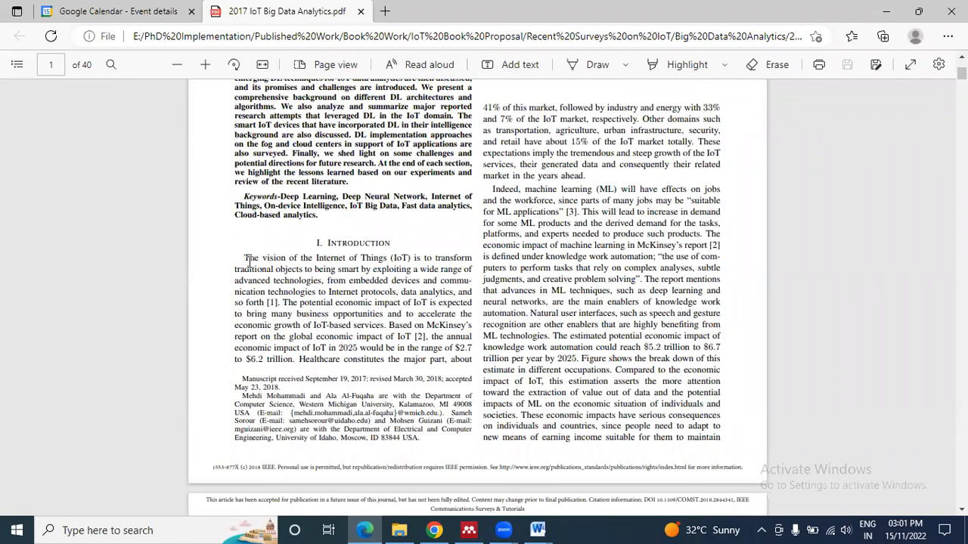
{"action": "left_click_drag", "start_coordinate": [245, 258], "coordinate": [293, 359]}
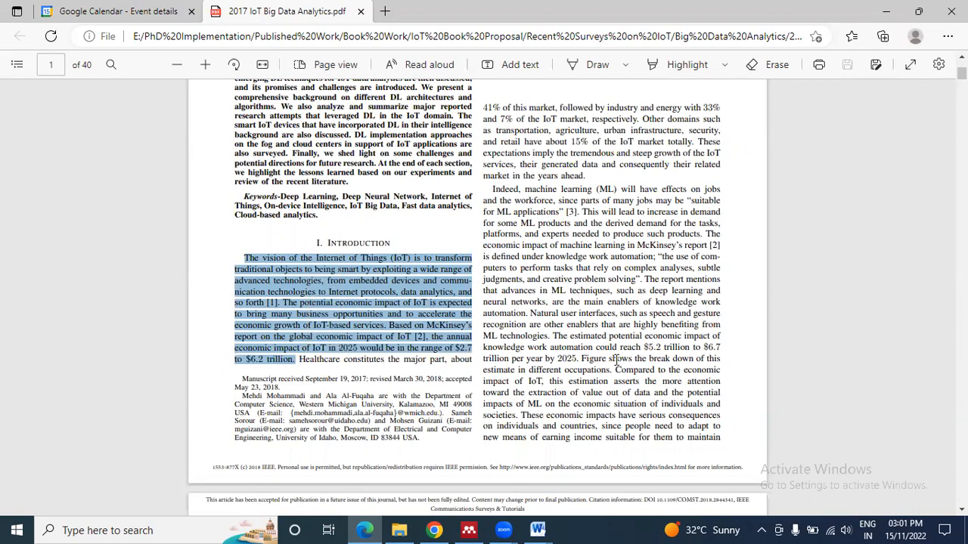
{"action": "mouse_move", "coordinate": [537, 529]}
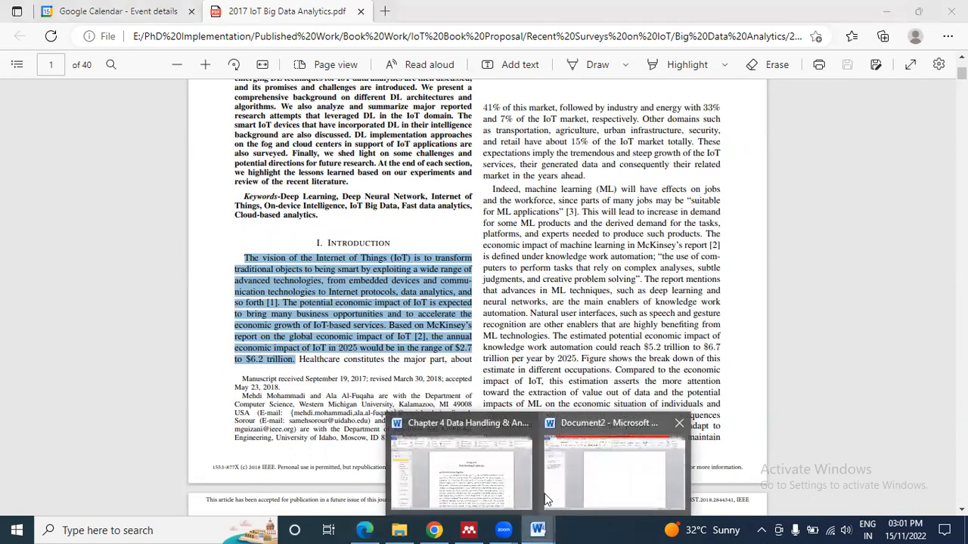
{"action": "left_click", "coordinate": [599, 462]}
{"action": "type", "text": "The vision of the Internet of Things (IoT) is to transform traditional objects to being smart by exploiting a wide range of advanced technologies, from embedded devices and commu nication technologies to Internet protocols, data analytics, and so forth [1]. The potential economic impact of IoT is expected to bring many business opportunities and to accelerate the economic growth of IoT-based services. Based on McKinsey’s report on the global economic impact of IoT [2], the annual economic impact of IoT in 2025 would be in the range of $2.7 to $6.2 trillion."}
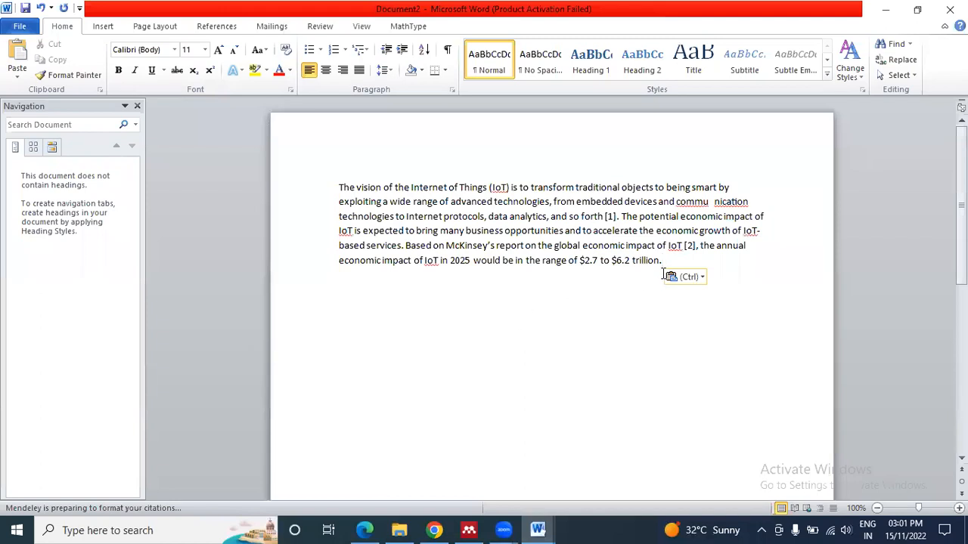
Delete the pasted citation marker after "so forth" and enter [1] manually in its place
{"action": "left_click", "coordinate": [618, 216]}
{"action": "key", "text": "BackSpace"}
{"action": "key", "text": "BackSpace"}
{"action": "key", "text": "BackSpace"}
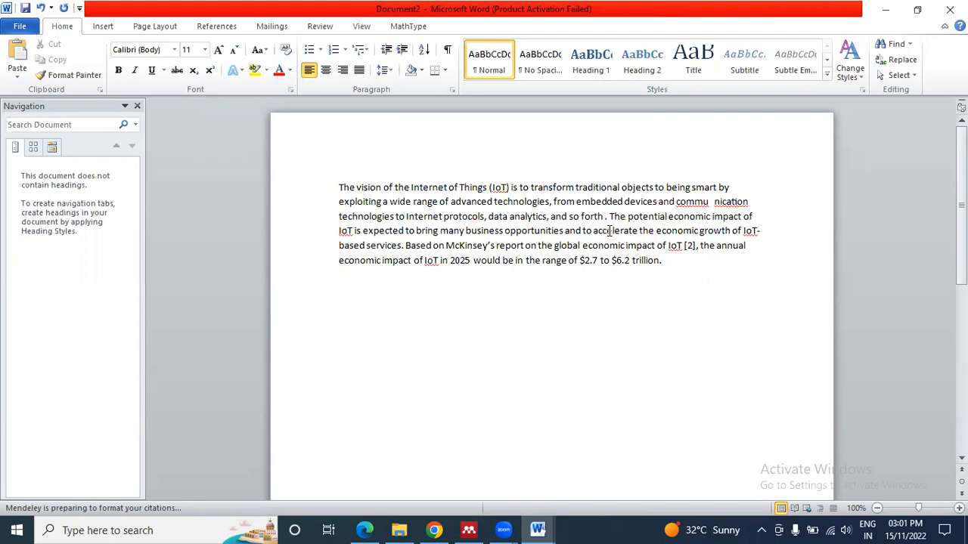
{"action": "type", "text": "[1]"}
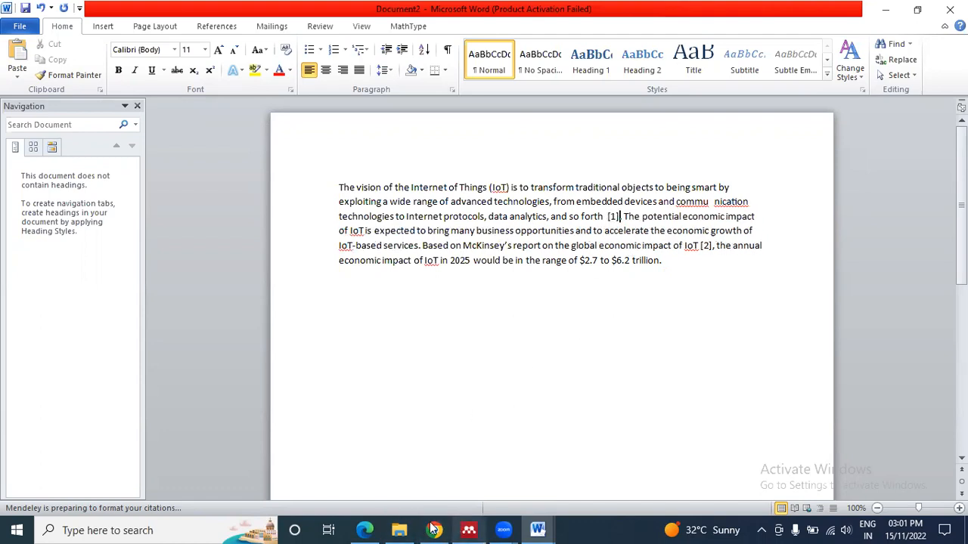
Switch to the 2017 IoT Big Data Analytics PDF and locate citations [1] and [2] in its Introduction
{"action": "left_click", "coordinate": [364, 530]}
{"action": "left_click", "coordinate": [374, 309]}
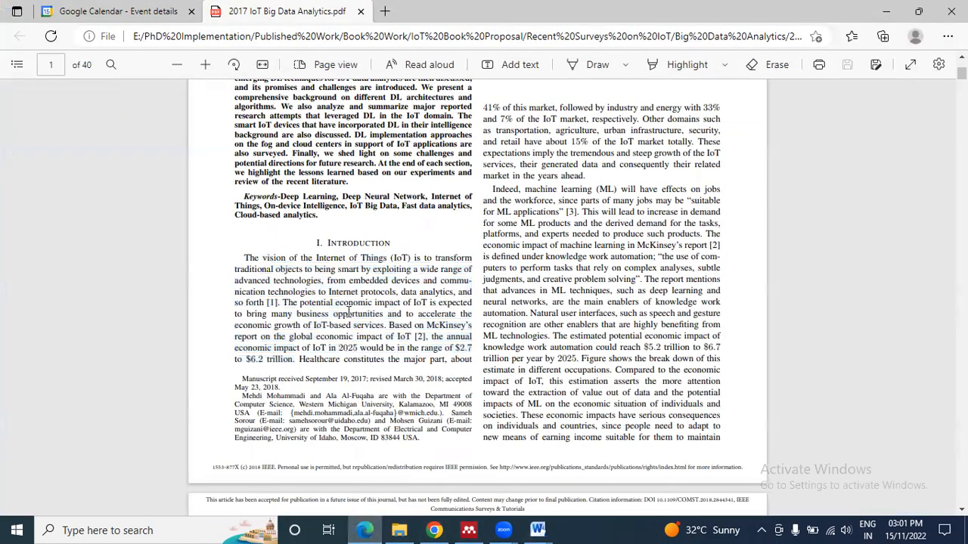
{"action": "double_click", "coordinate": [273, 302]}
{"action": "left_click", "coordinate": [417, 334]}
Find the References list on page 34 of the PDF and highlight the title of reference [1]
{"action": "scroll", "coordinate": [629, 232], "scroll_direction": "down", "scroll_amount": 20}
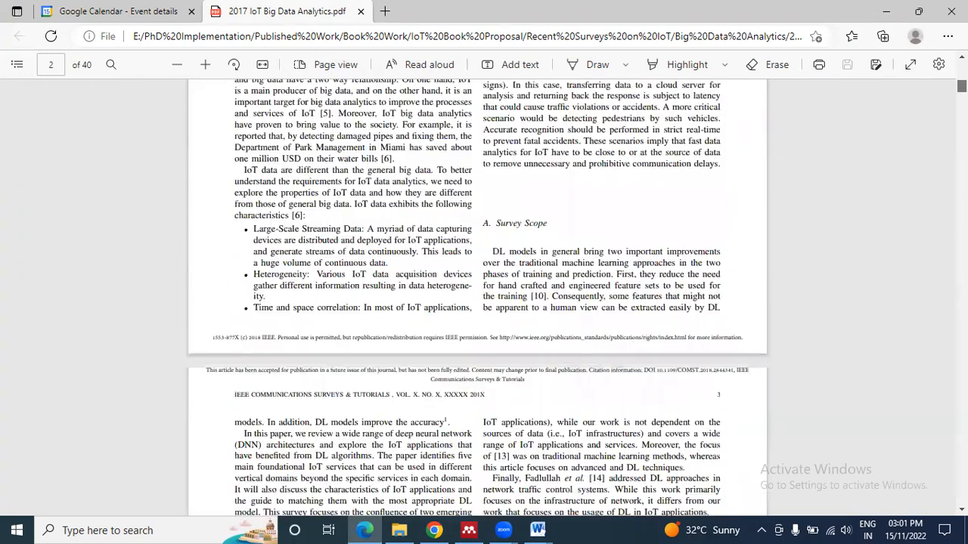
{"action": "scroll", "coordinate": [630, 232], "scroll_direction": "down", "scroll_amount": 20}
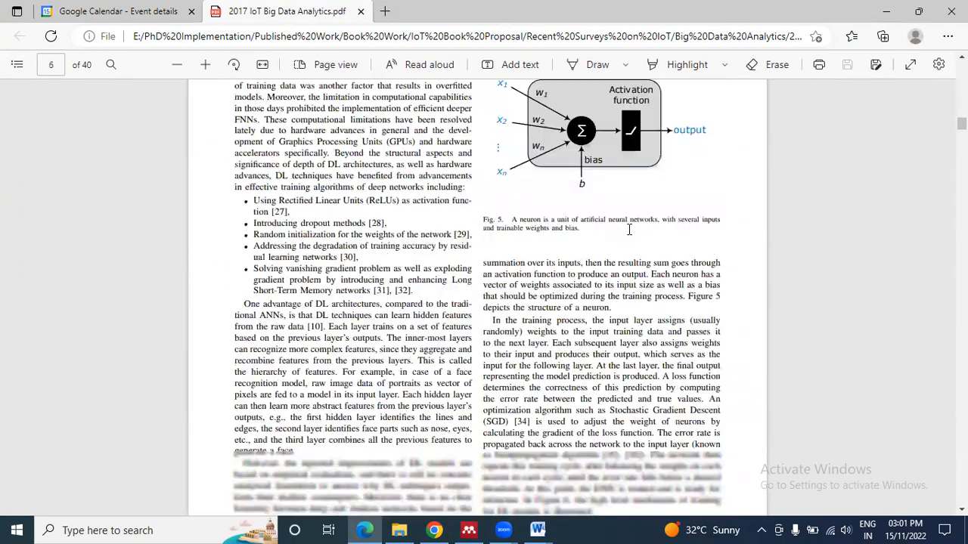
{"action": "scroll", "coordinate": [629, 227], "scroll_direction": "down", "scroll_amount": 20}
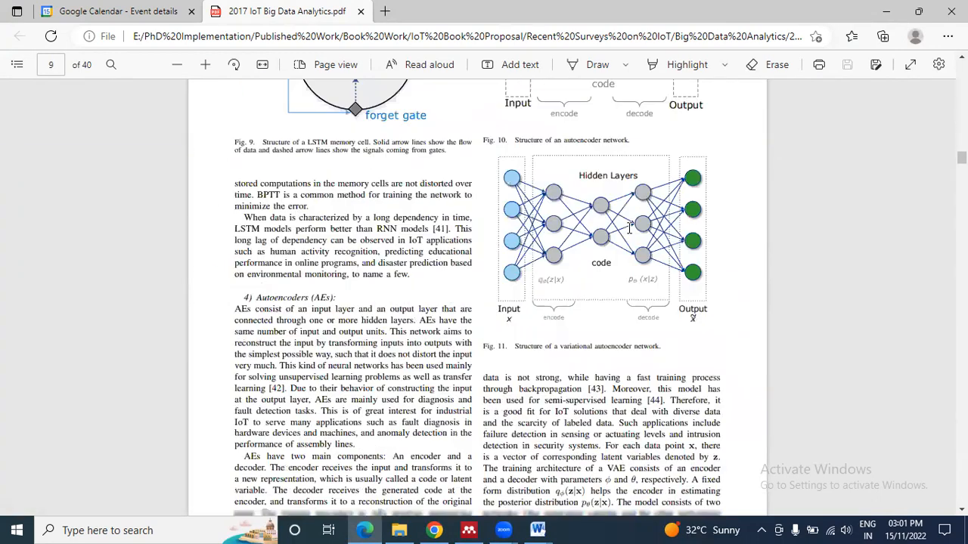
{"action": "scroll", "coordinate": [630, 226], "scroll_direction": "down", "scroll_amount": 20}
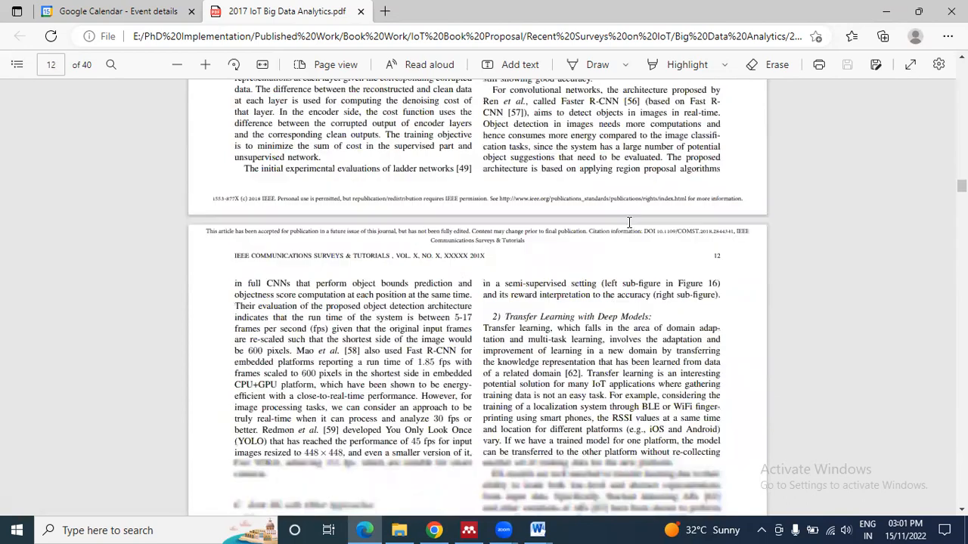
{"action": "scroll", "coordinate": [629, 222], "scroll_direction": "down", "scroll_amount": 15}
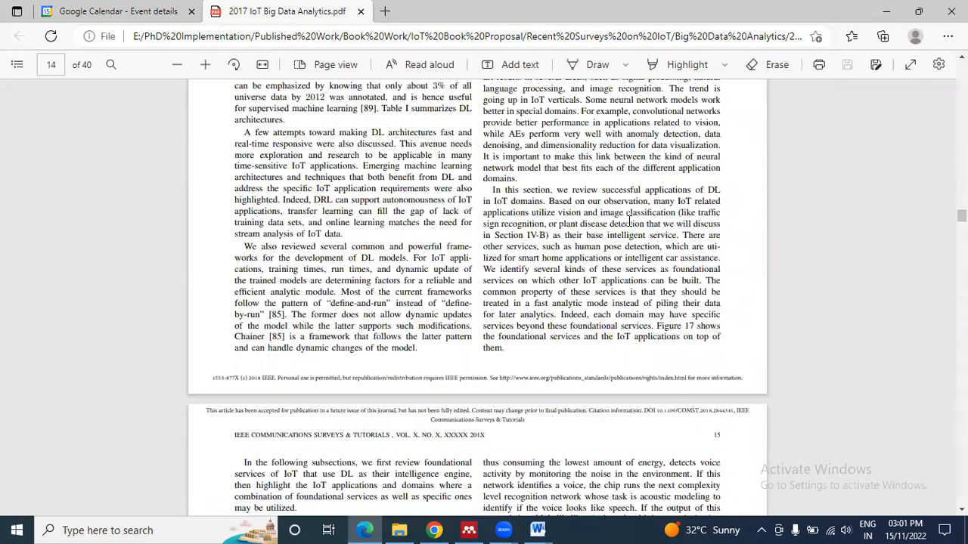
{"action": "scroll", "coordinate": [630, 221], "scroll_direction": "down", "scroll_amount": 20}
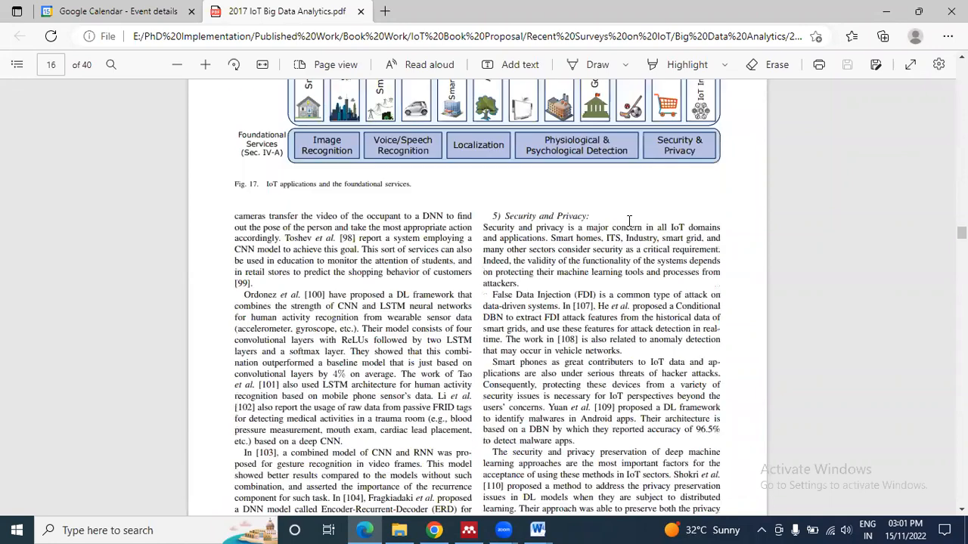
{"action": "scroll", "coordinate": [629, 221], "scroll_direction": "down", "scroll_amount": 20}
{"action": "scroll", "coordinate": [629, 220], "scroll_direction": "down", "scroll_amount": 20}
{"action": "scroll", "coordinate": [688, 218], "scroll_direction": "down", "scroll_amount": 20}
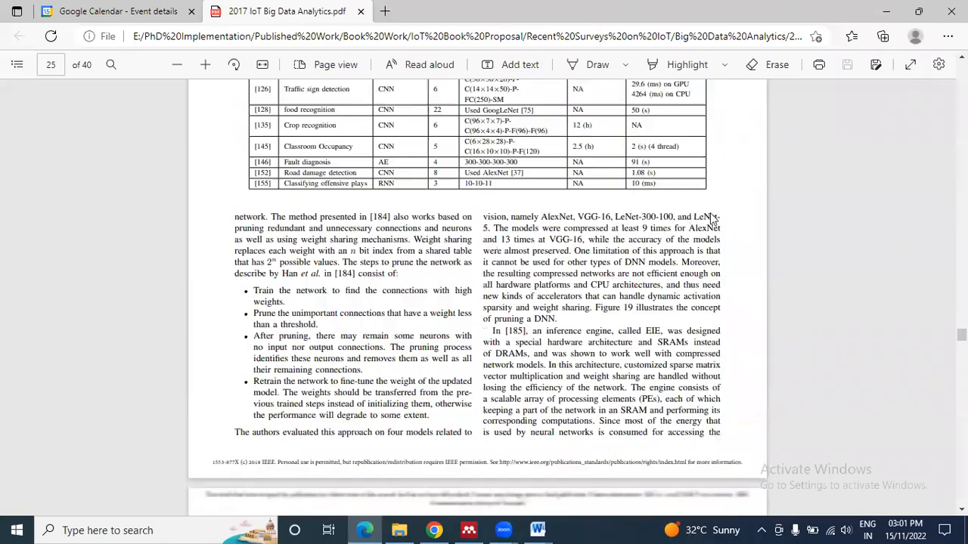
{"action": "scroll", "coordinate": [688, 218], "scroll_direction": "down", "scroll_amount": 20}
{"action": "scroll", "coordinate": [633, 180], "scroll_direction": "down", "scroll_amount": 20}
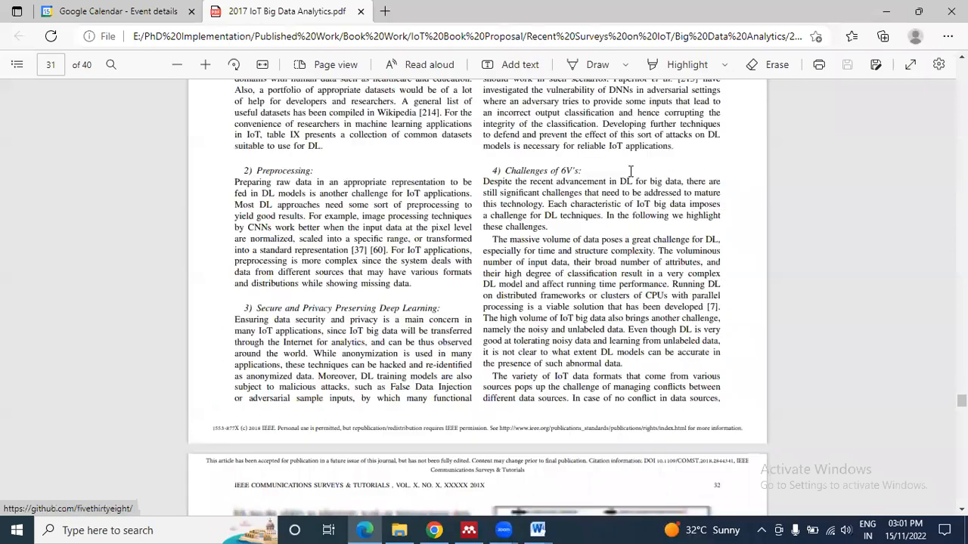
{"action": "scroll", "coordinate": [630, 171], "scroll_direction": "down", "scroll_amount": 20}
{"action": "scroll", "coordinate": [625, 171], "scroll_direction": "down", "scroll_amount": 10}
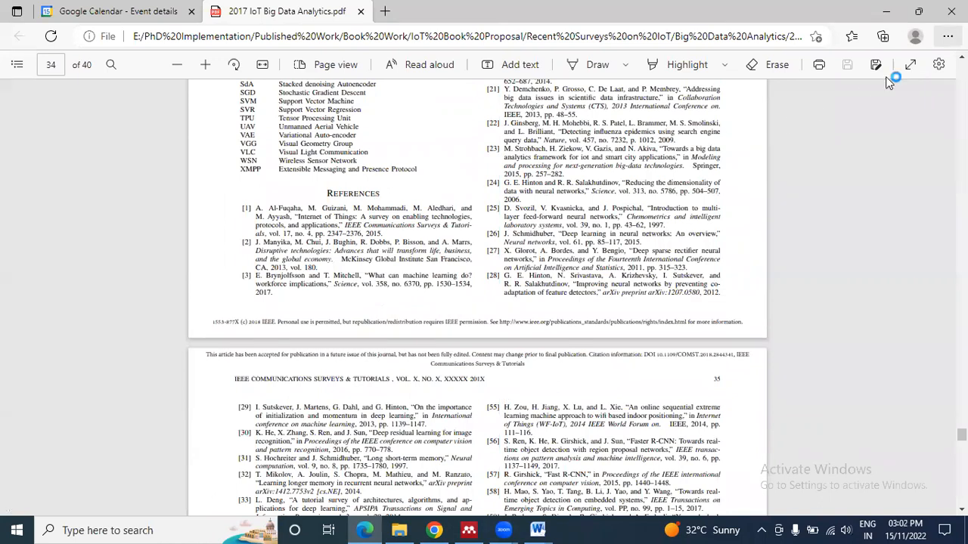
{"action": "left_click", "coordinate": [948, 36]}
{"action": "left_click", "coordinate": [886, 87]}
{"action": "left_click", "coordinate": [886, 87]}
{"action": "left_click", "coordinate": [354, 261]}
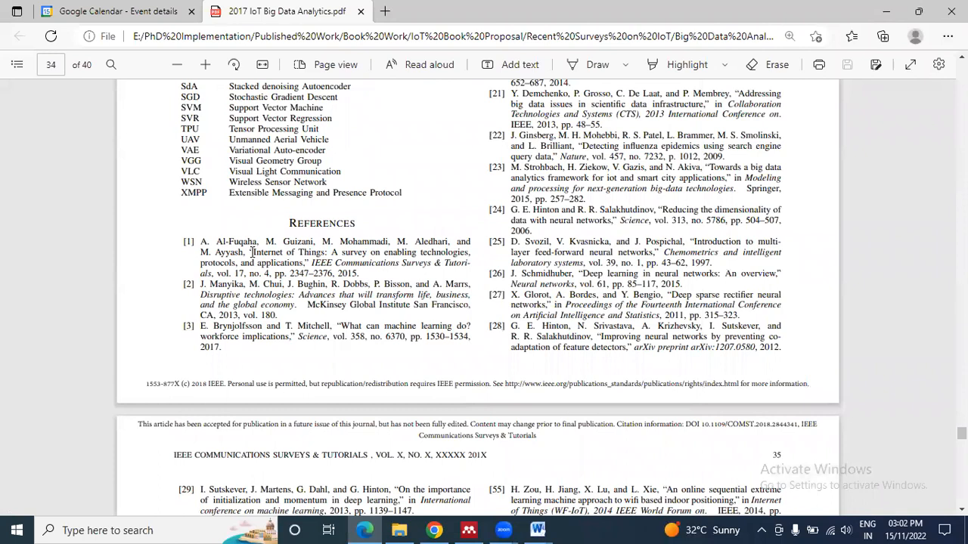
{"action": "left_click_drag", "start_coordinate": [252, 252], "coordinate": [307, 259]}
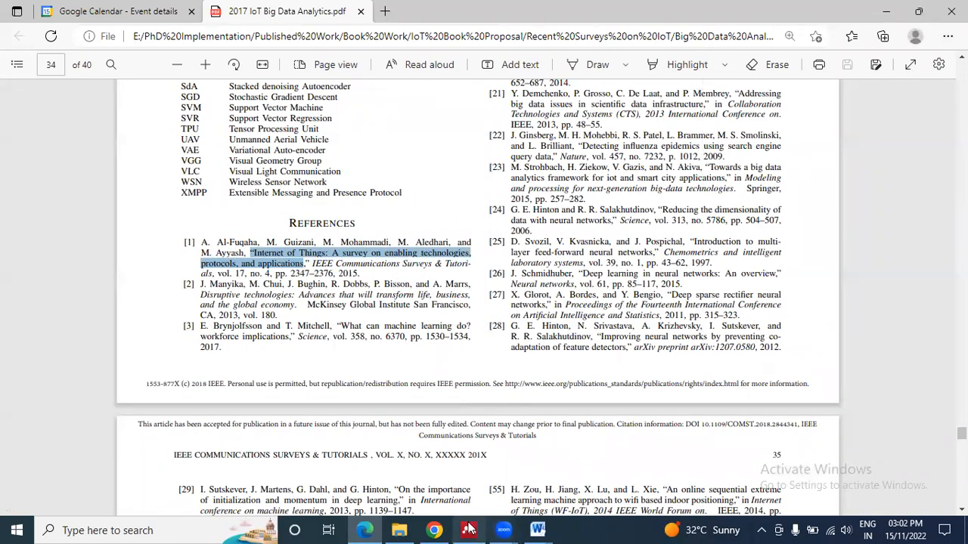
Review the Mendeley search page and the Reference Manager download page in Chrome, checking the Mendeley Desktop library in between
{"action": "left_click", "coordinate": [434, 530]}
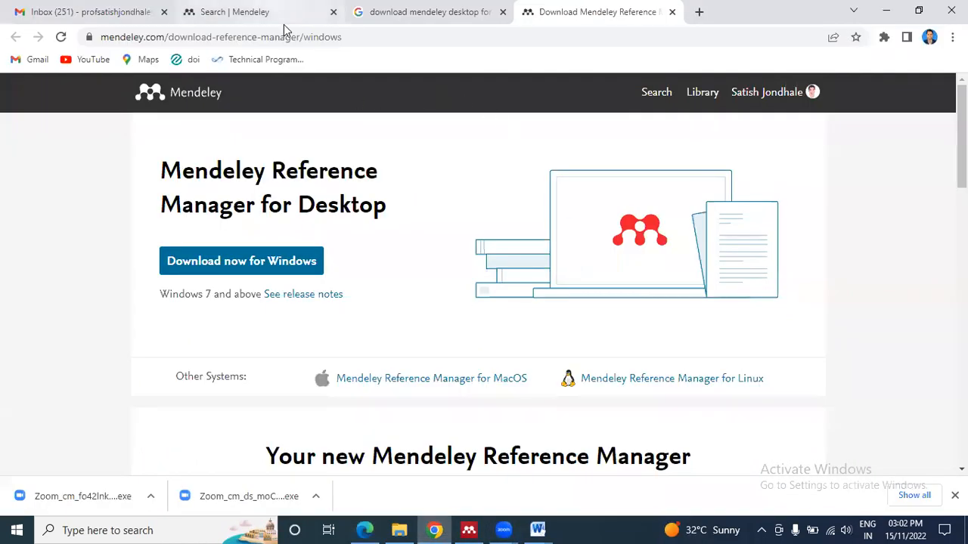
{"action": "left_click", "coordinate": [171, 19]}
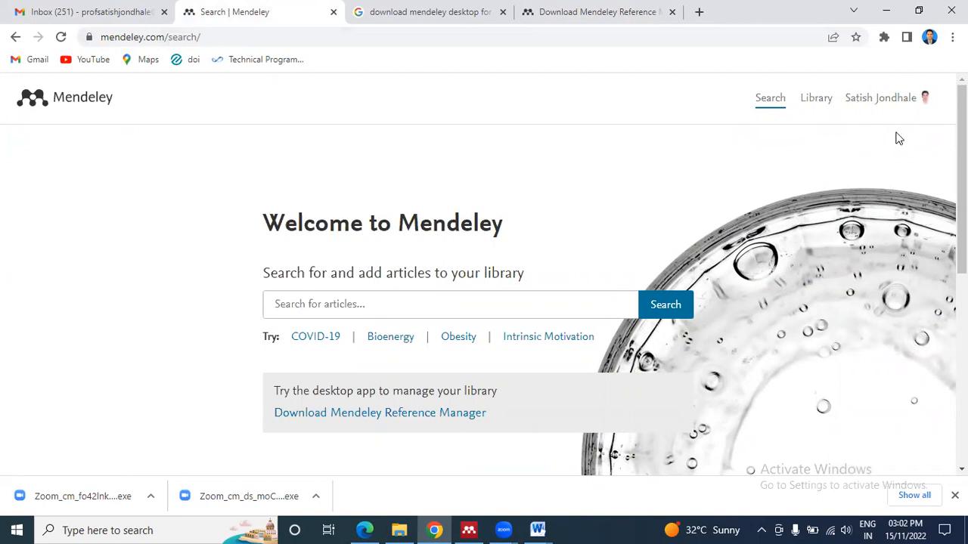
{"action": "left_click", "coordinate": [469, 530]}
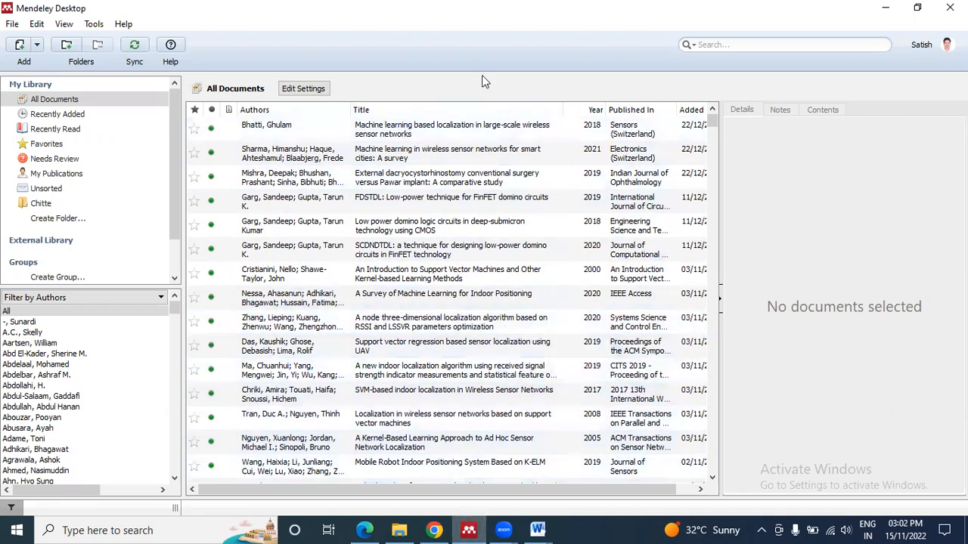
{"action": "left_click", "coordinate": [435, 530]}
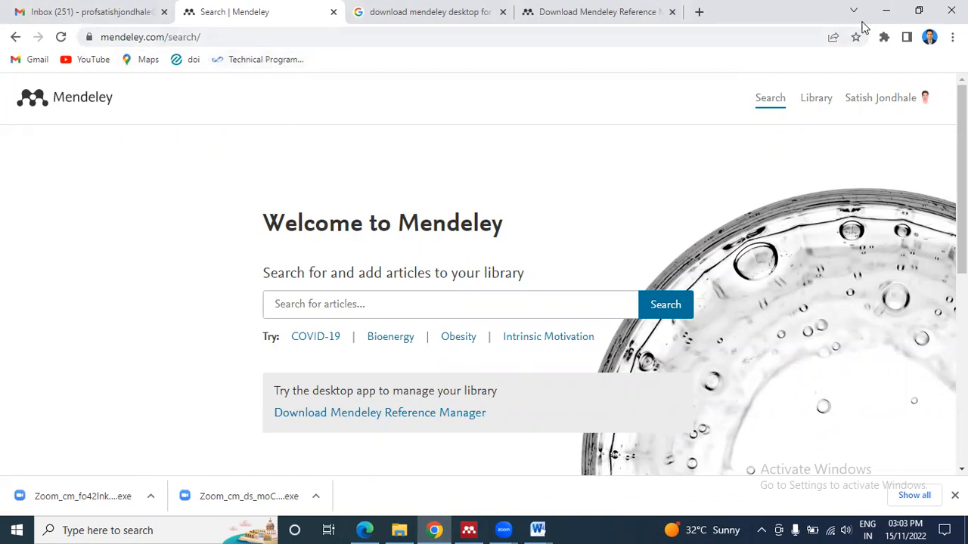
{"action": "left_click", "coordinate": [644, 14]}
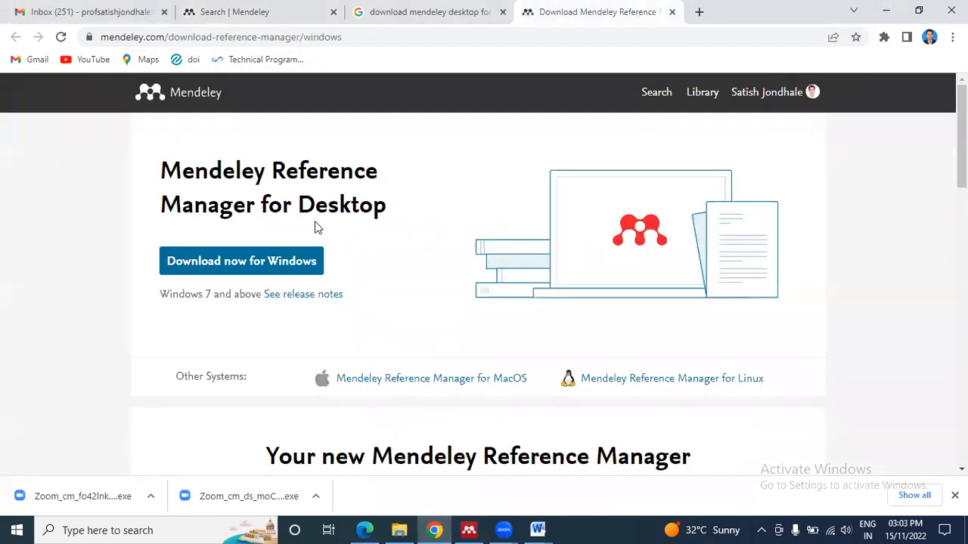
{"action": "left_click", "coordinate": [886, 11]}
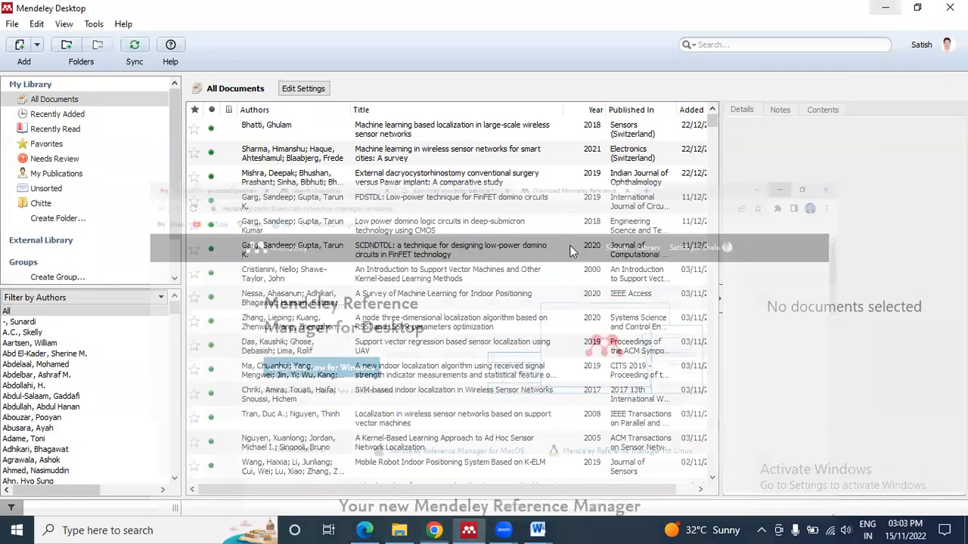
Clear the open windows from view, reopen Mendeley Desktop and check its tools for the MS Word plugin option
{"action": "left_click", "coordinate": [889, 7]}
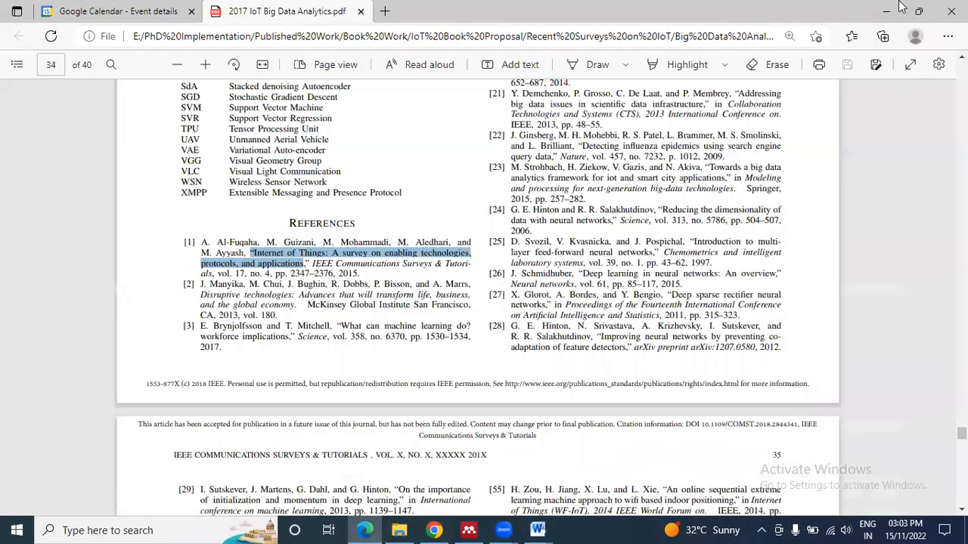
{"action": "left_click", "coordinate": [888, 9]}
{"action": "left_click", "coordinate": [887, 9]}
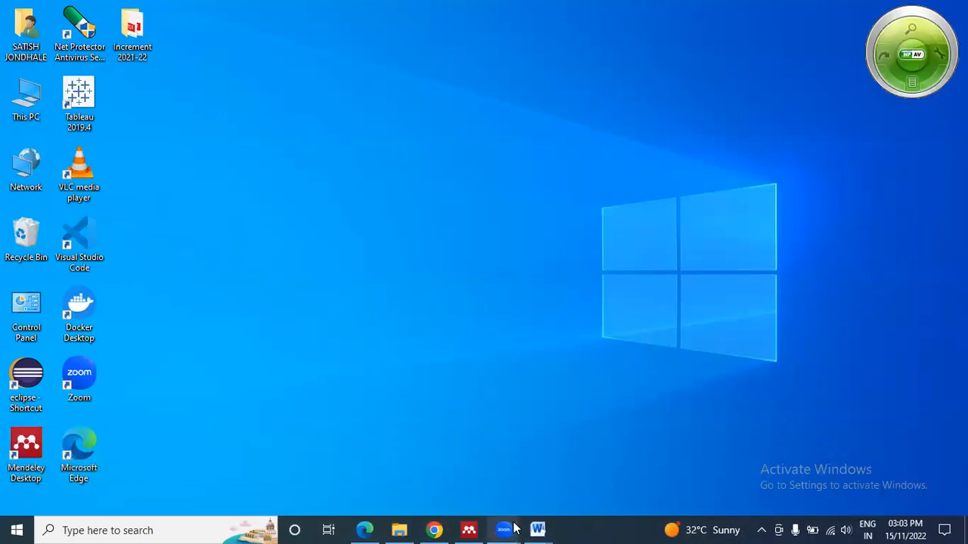
{"action": "left_click", "coordinate": [476, 530]}
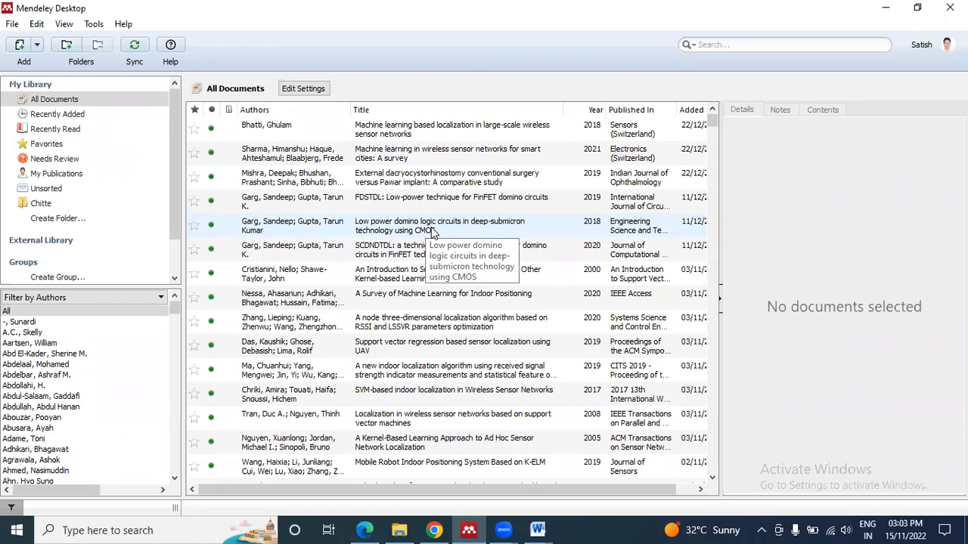
{"action": "left_click", "coordinate": [96, 24]}
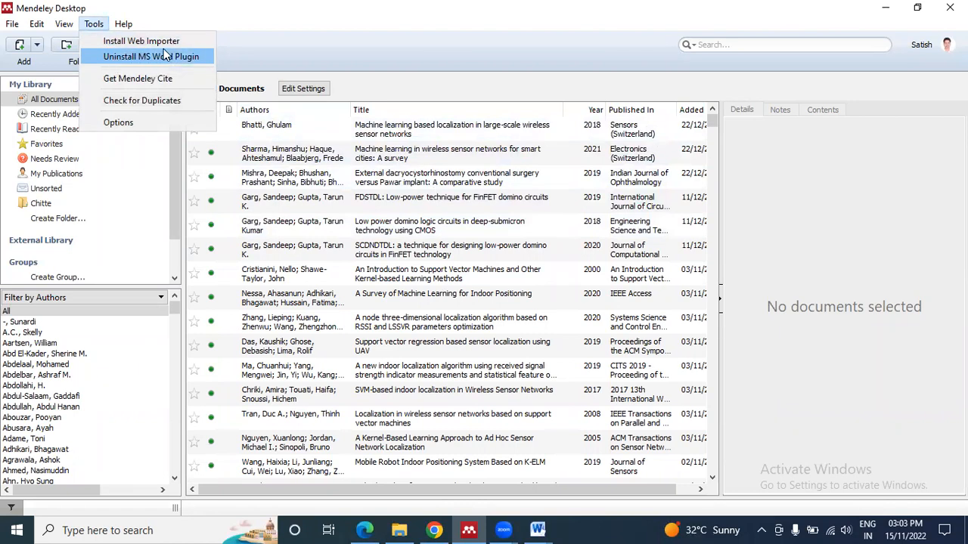
{"action": "left_click", "coordinate": [292, 54]}
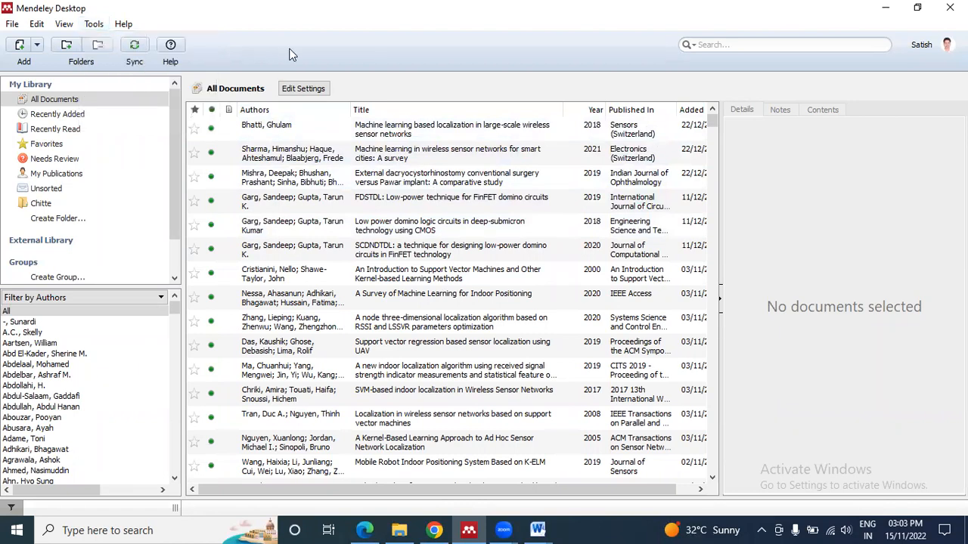
Switch to the Chapter 4 Data Handling & Analytics document in Word and view the Mendeley Cite-O-Matic reference tools
{"action": "left_click", "coordinate": [537, 529]}
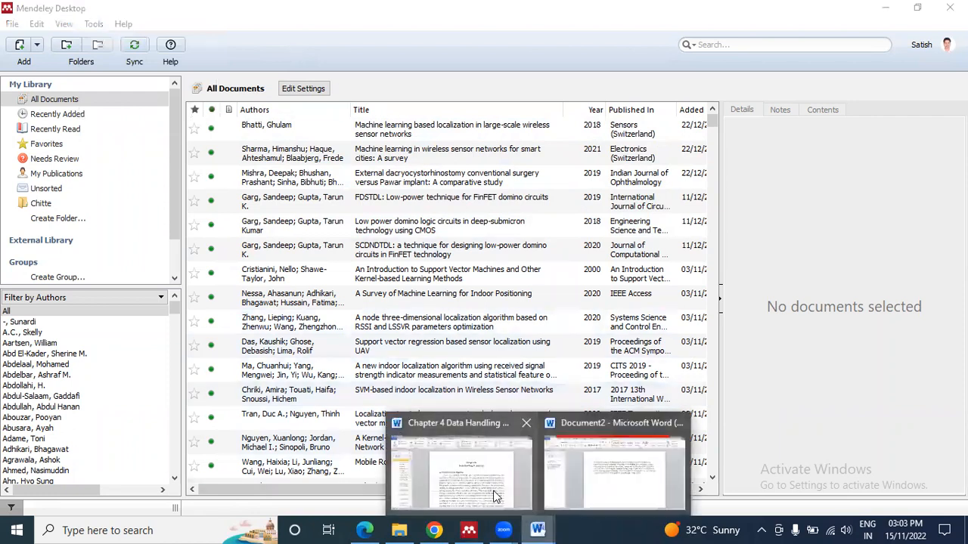
{"action": "left_click", "coordinate": [533, 476]}
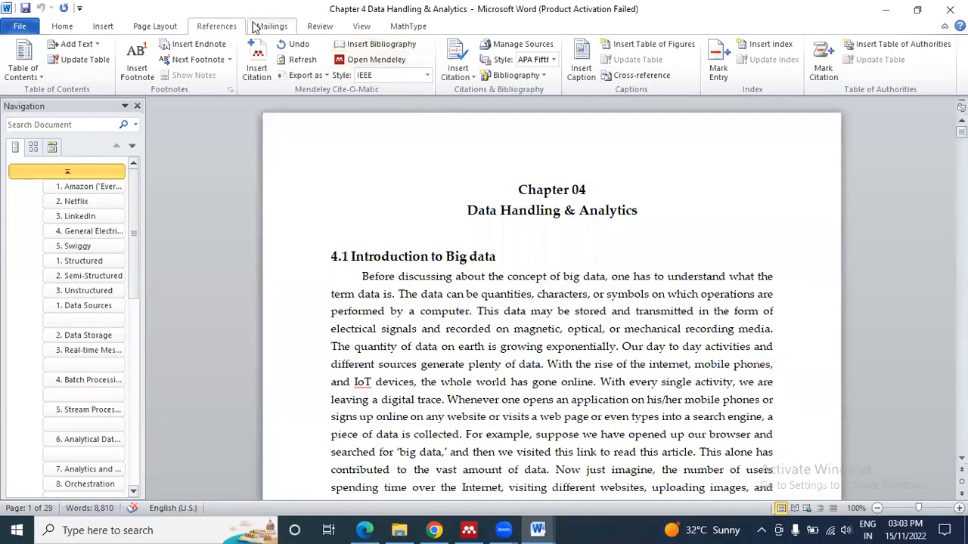
{"action": "left_click", "coordinate": [70, 26]}
{"action": "left_click", "coordinate": [214, 29]}
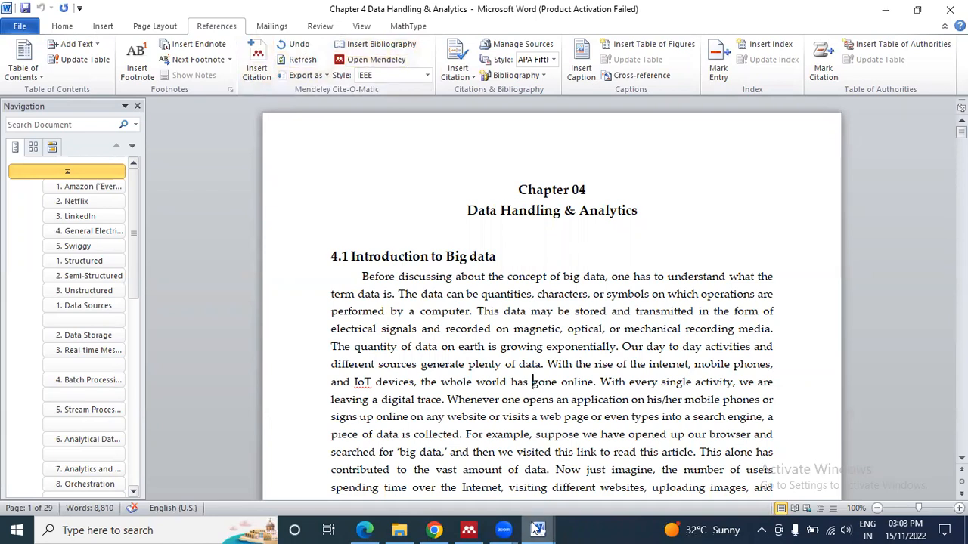
{"action": "mouse_move", "coordinate": [545, 529]}
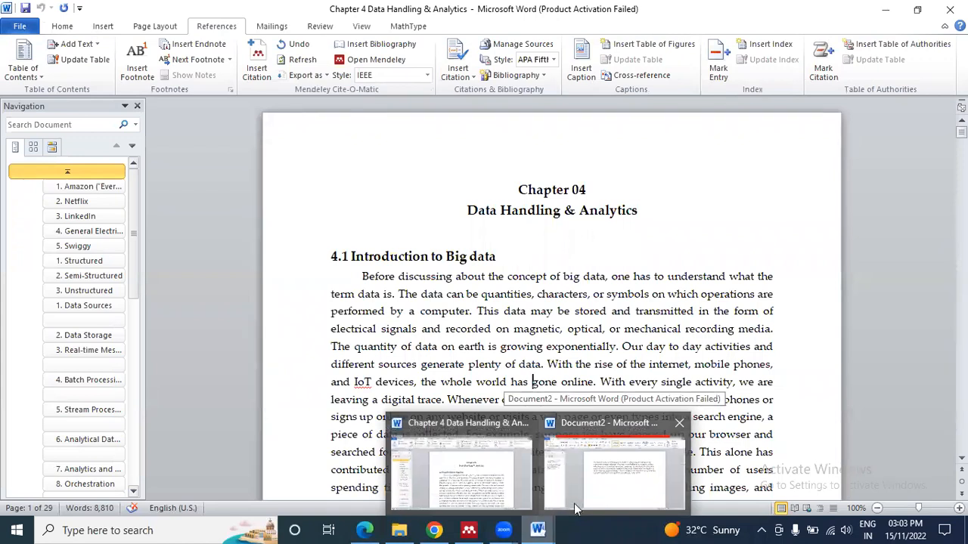
Highlight the title of reference [1] in the PDF, then return to Document2 in Word and locate its [1] citation
{"action": "left_click", "coordinate": [364, 530]}
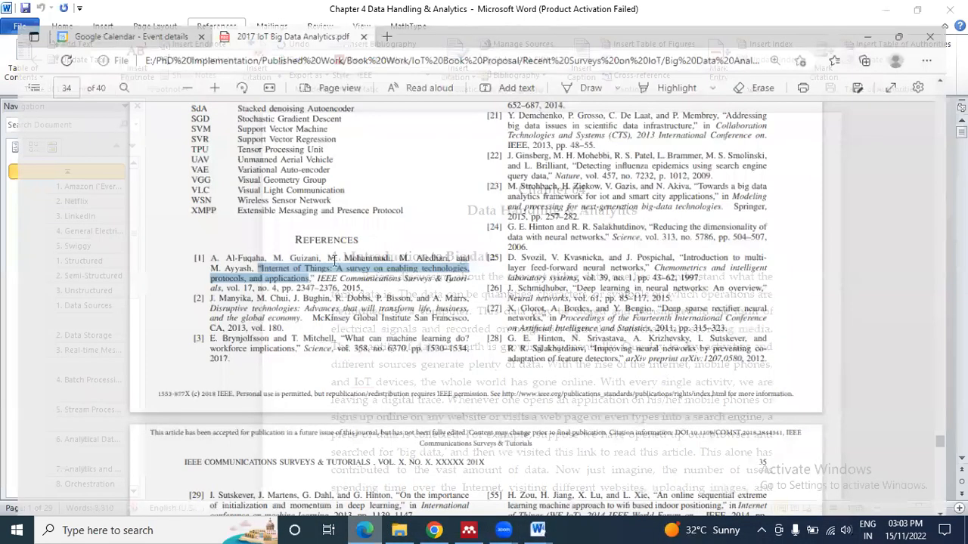
{"action": "left_click", "coordinate": [256, 253]}
{"action": "left_click_drag", "start_coordinate": [256, 253], "coordinate": [305, 268]}
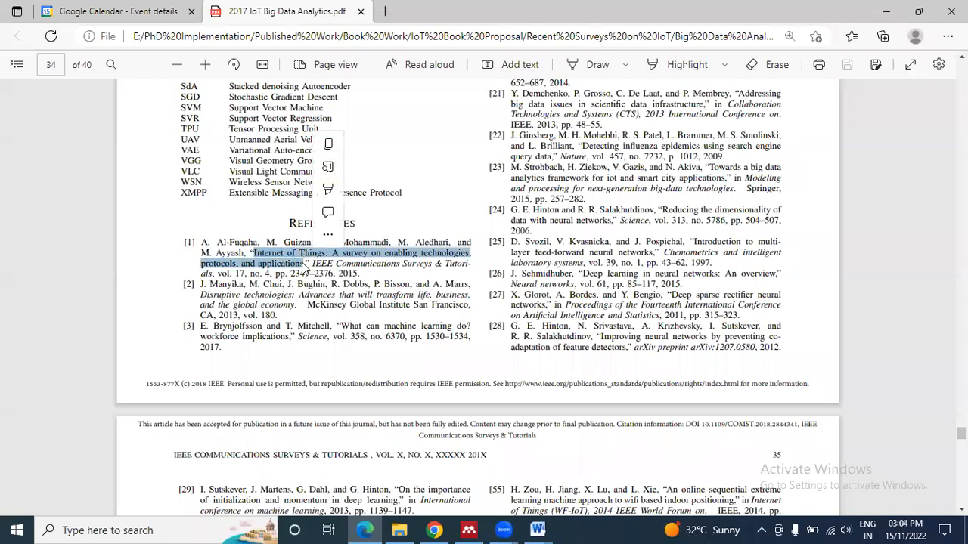
{"action": "left_click", "coordinate": [538, 530]}
{"action": "left_click", "coordinate": [453, 465]}
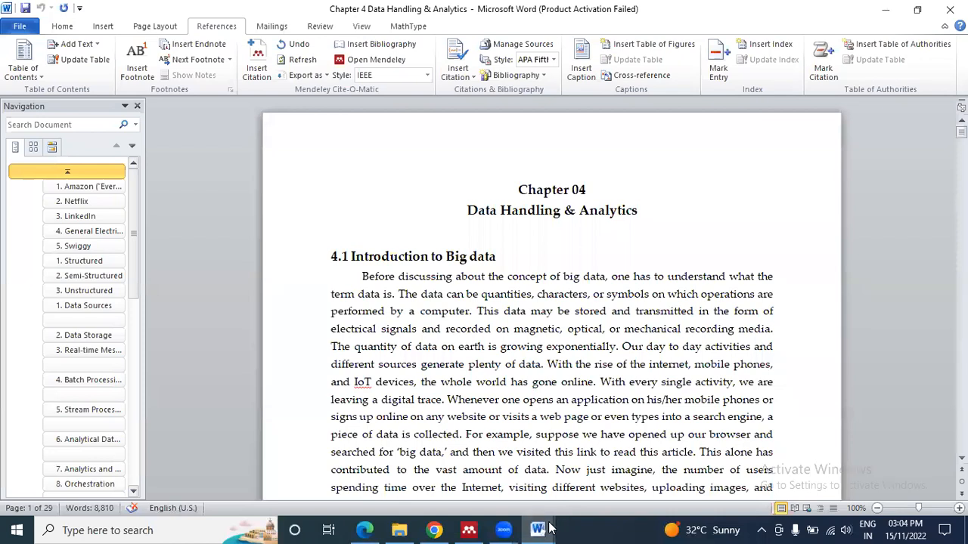
{"action": "mouse_move", "coordinate": [538, 530]}
{"action": "left_click", "coordinate": [604, 462]}
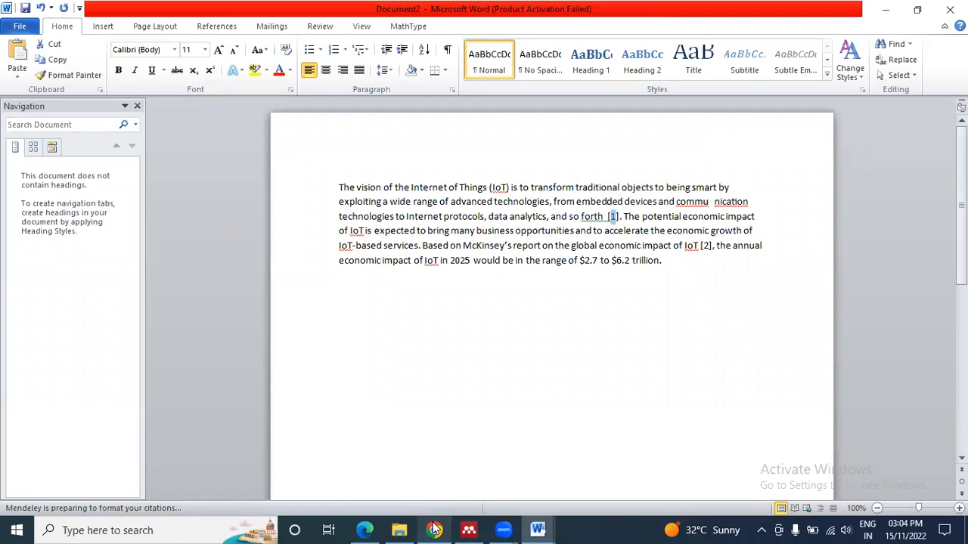
Copy the full reference [1] from the PDF below the paragraph in Document2, prefixed with "1]" under the heading "References:"
{"action": "left_click", "coordinate": [365, 530]}
{"action": "left_click_drag", "start_coordinate": [201, 242], "coordinate": [353, 275]}
{"action": "mouse_move", "coordinate": [537, 530]}
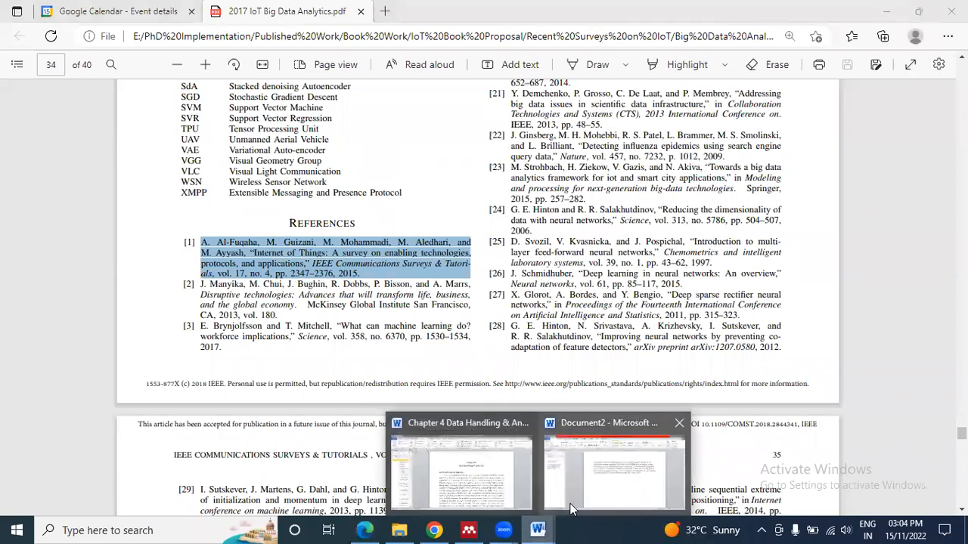
{"action": "left_click", "coordinate": [573, 509]}
{"action": "left_click", "coordinate": [675, 279]}
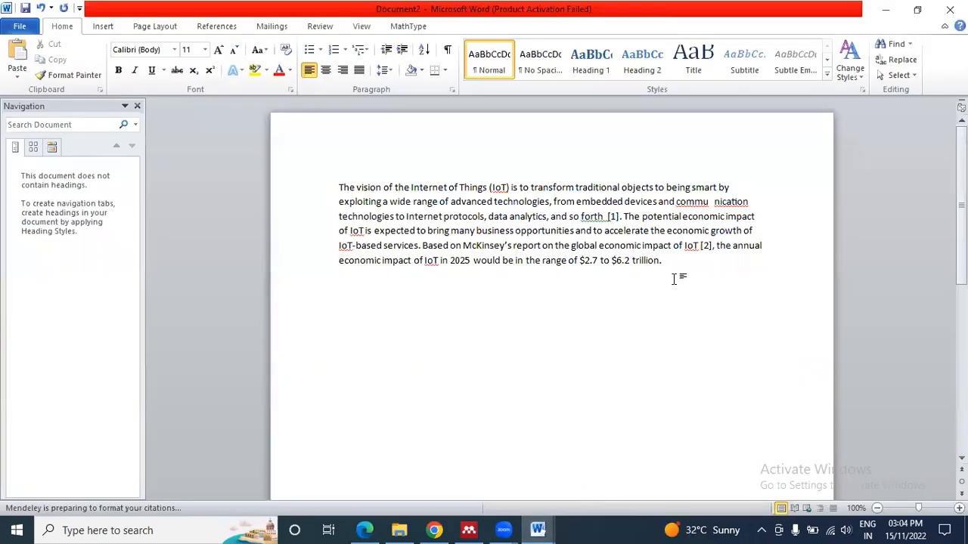
{"action": "type", "text": "A. Al-Fuqaha, M. Guizani, M. Mohammadi, M. Aledhari, and M. Ayyash, \"Internet of Things: A survey on enabling technologies, protocols, and applications,\" IEEE Communications Surveys & Tutori als, vol. 17, no. 4, pp. 2347–2376, 201"}
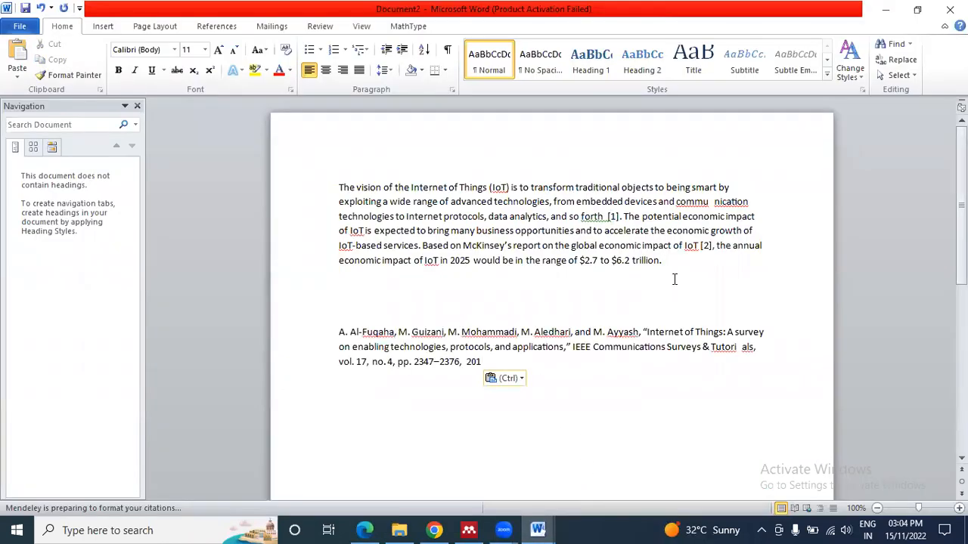
{"action": "left_click", "coordinate": [340, 332]}
{"action": "type", "text": "1]"}
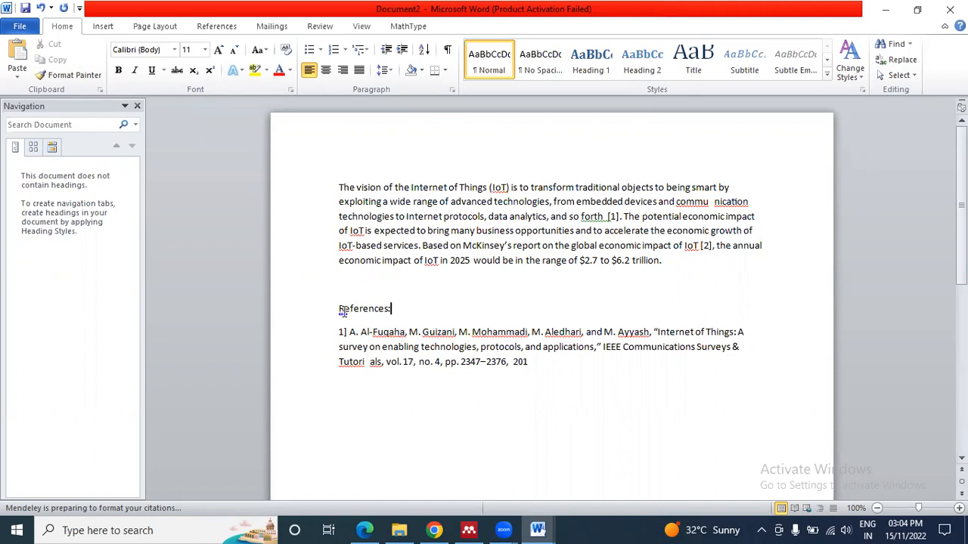
Delete the "References:" heading and the manually entered reference 1] below the paragraph in Document2
{"action": "left_click_drag", "start_coordinate": [338, 333], "coordinate": [520, 363]}
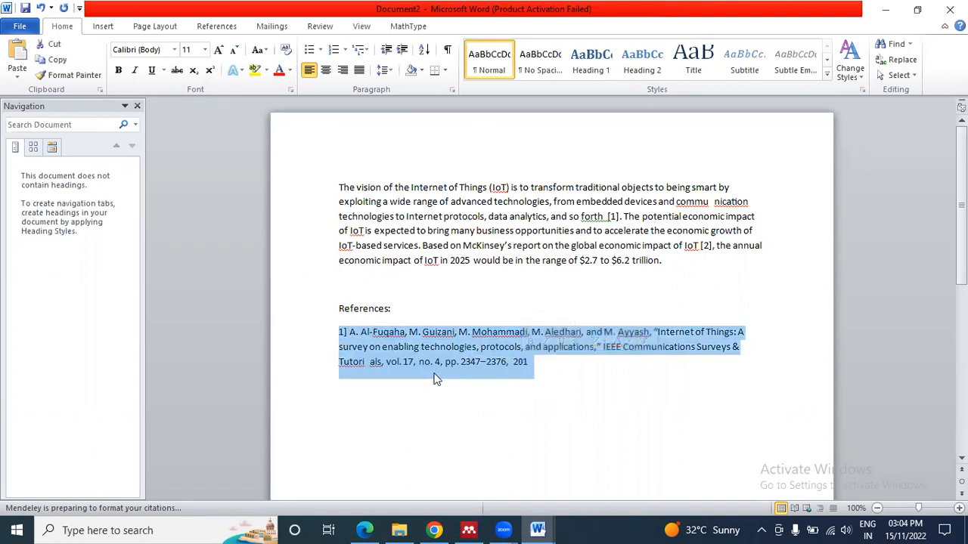
{"action": "left_click", "coordinate": [378, 310]}
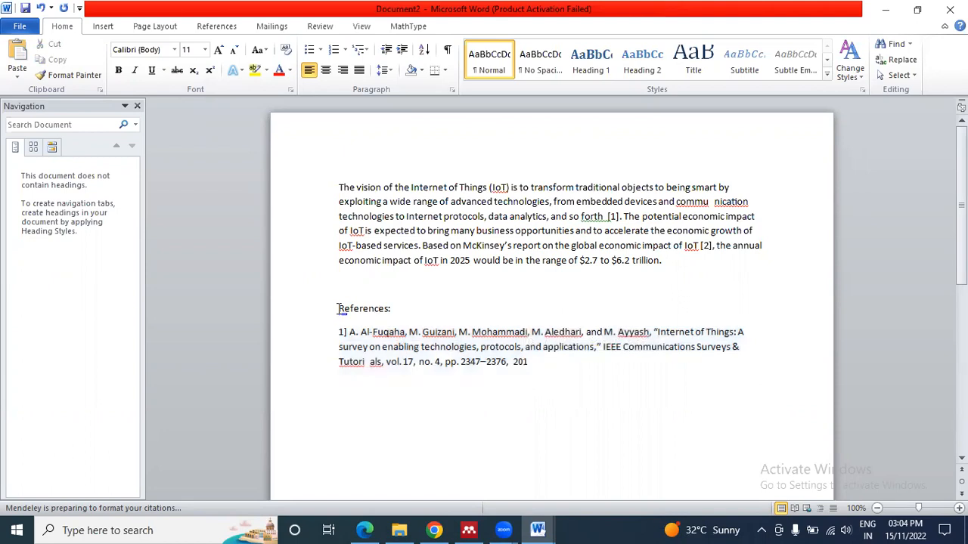
{"action": "left_click_drag", "start_coordinate": [339, 308], "coordinate": [538, 361]}
{"action": "key", "text": "BackSpace"}
{"action": "key", "text": "BackSpace"}
Switch to Mendeley Desktop, browse the entries under All Documents and widen the document list to show the full Added column
{"action": "left_click", "coordinate": [469, 530]}
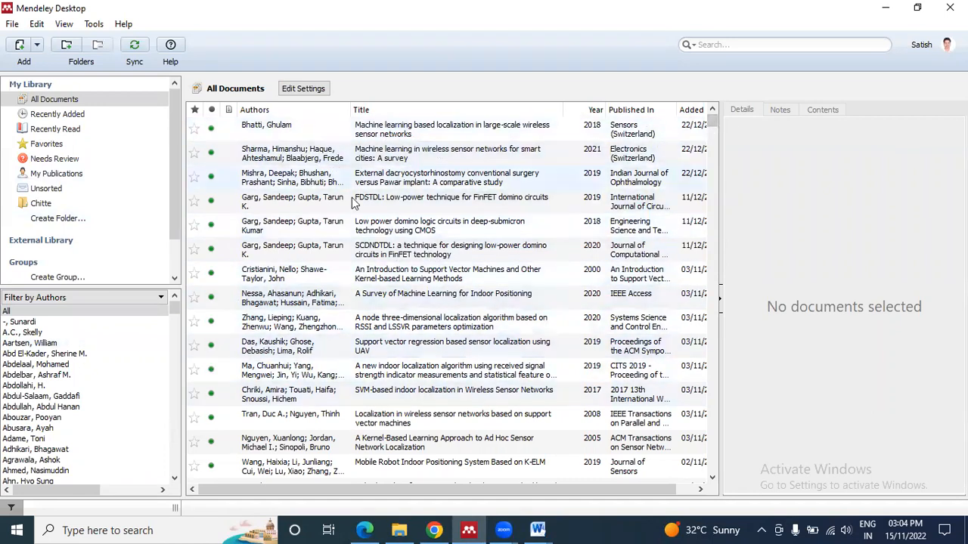
{"action": "left_click_drag", "start_coordinate": [717, 124], "coordinate": [722, 276]}
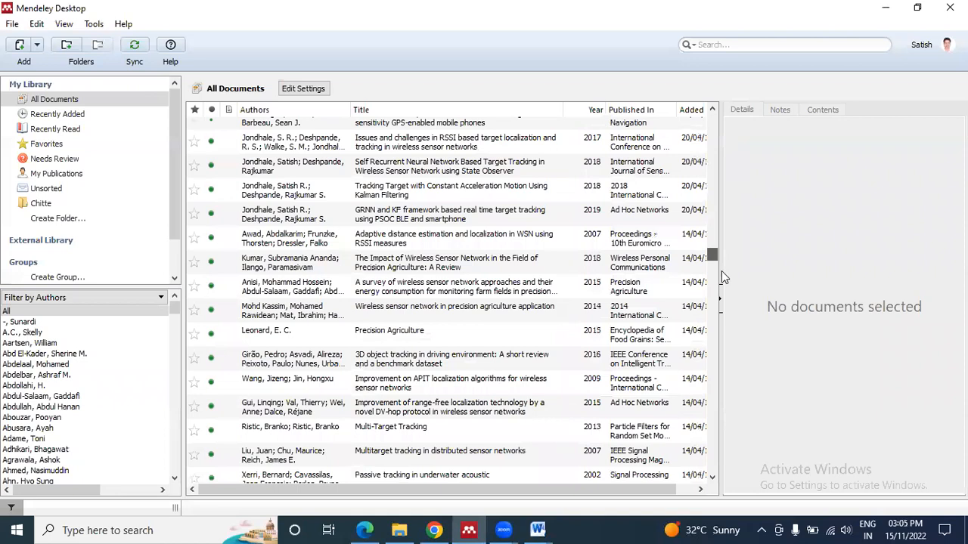
{"action": "left_click", "coordinate": [721, 276]}
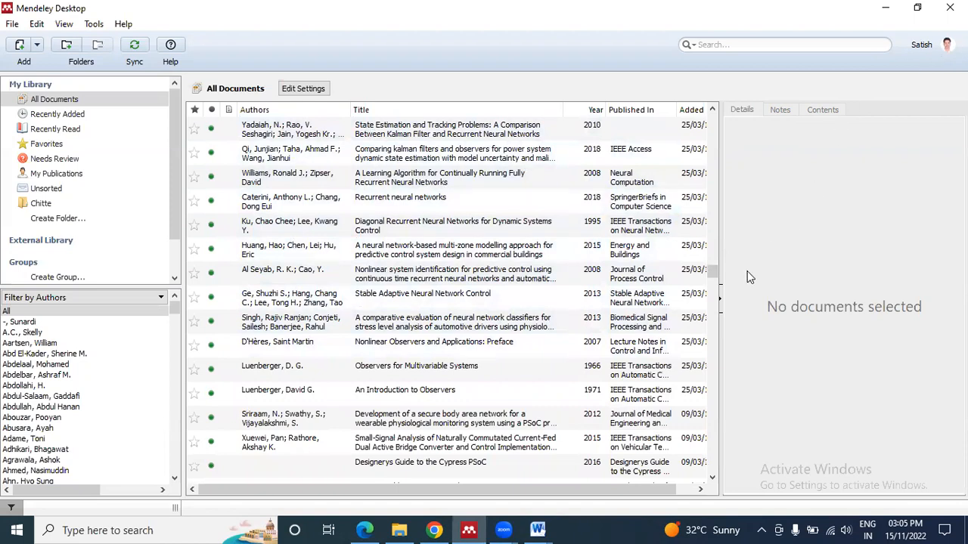
{"action": "scroll", "coordinate": [713, 270], "scroll_direction": "up", "scroll_amount": 1}
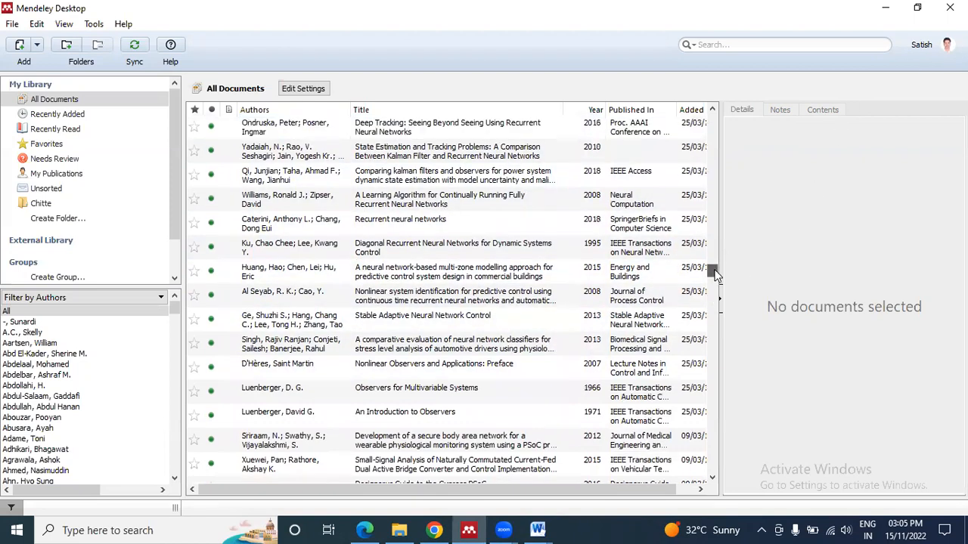
{"action": "left_click_drag", "start_coordinate": [719, 184], "coordinate": [751, 183]}
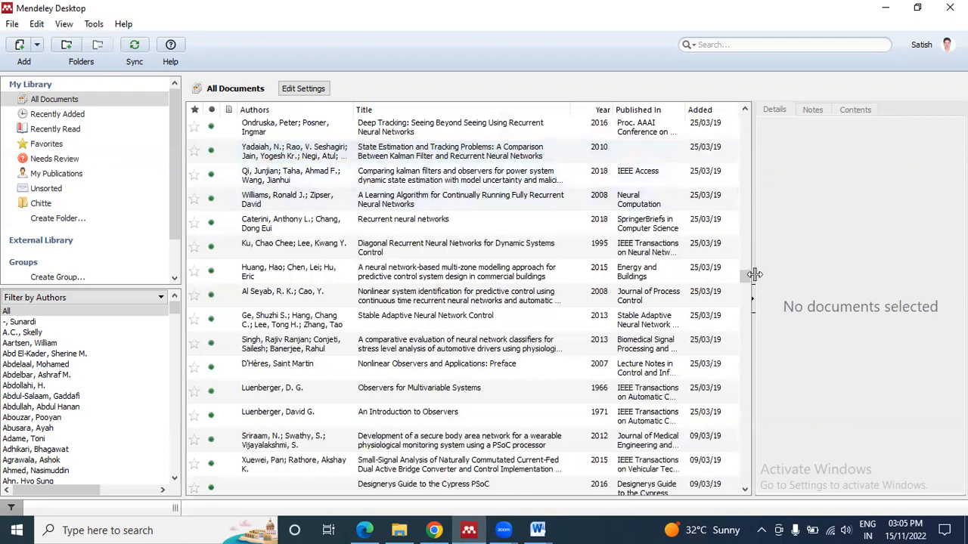
{"action": "left_click_drag", "start_coordinate": [743, 277], "coordinate": [771, 113]}
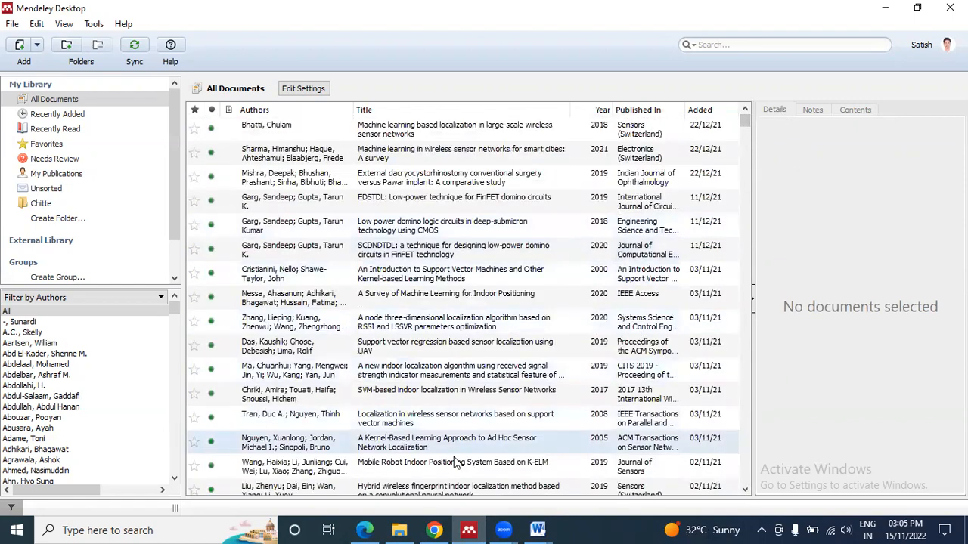
Switch to the IoT Big Data Analytics PDF in the browser and copy the title of reference [1]
{"action": "left_click", "coordinate": [364, 530]}
{"action": "left_click", "coordinate": [306, 257]}
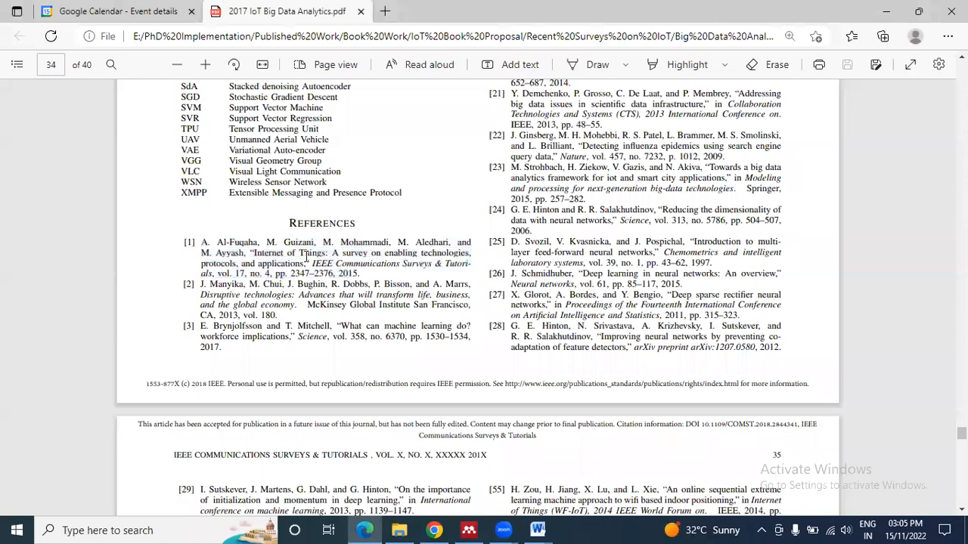
{"action": "left_click_drag", "start_coordinate": [256, 253], "coordinate": [304, 263]}
{"action": "key", "text": "ctrl+c"}
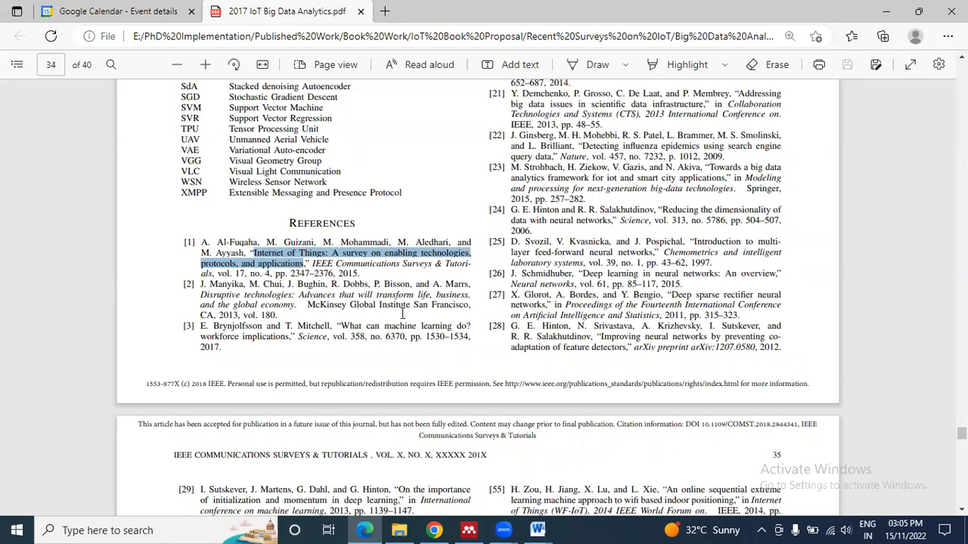
Search the Mendeley website in Chrome for "Internet of Things: A survey on enabling technologies, protocols, and applications"
{"action": "left_click", "coordinate": [434, 530]}
{"action": "left_click", "coordinate": [242, 18]}
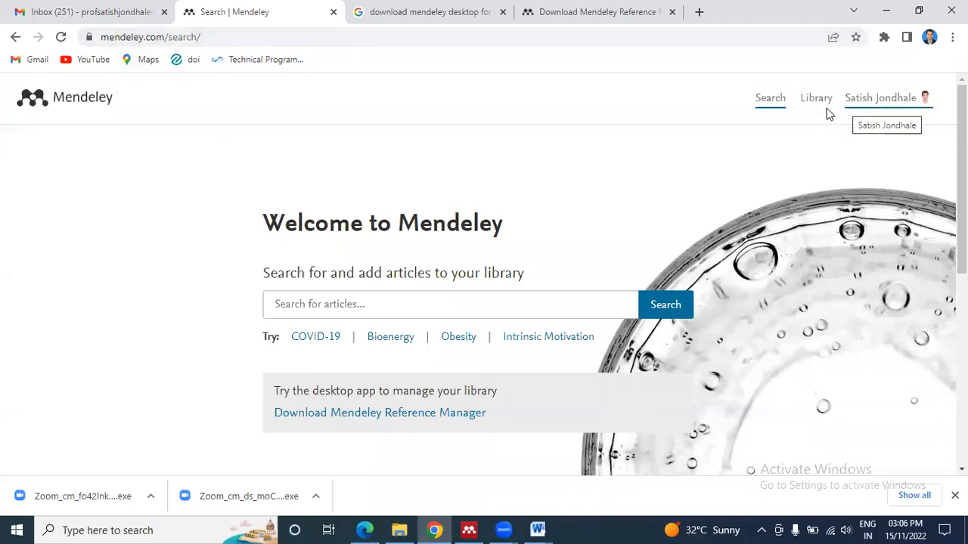
{"action": "left_click", "coordinate": [472, 530]}
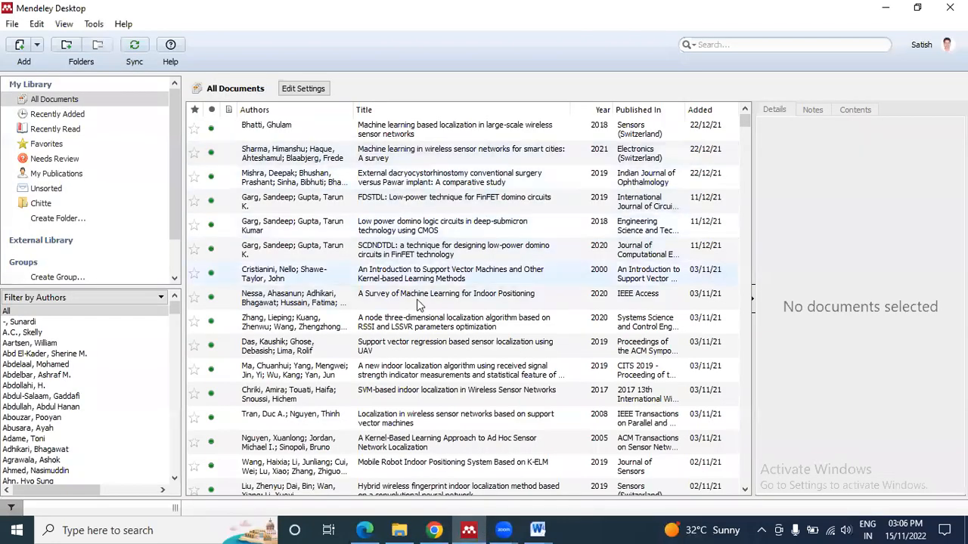
{"action": "left_click", "coordinate": [469, 527]}
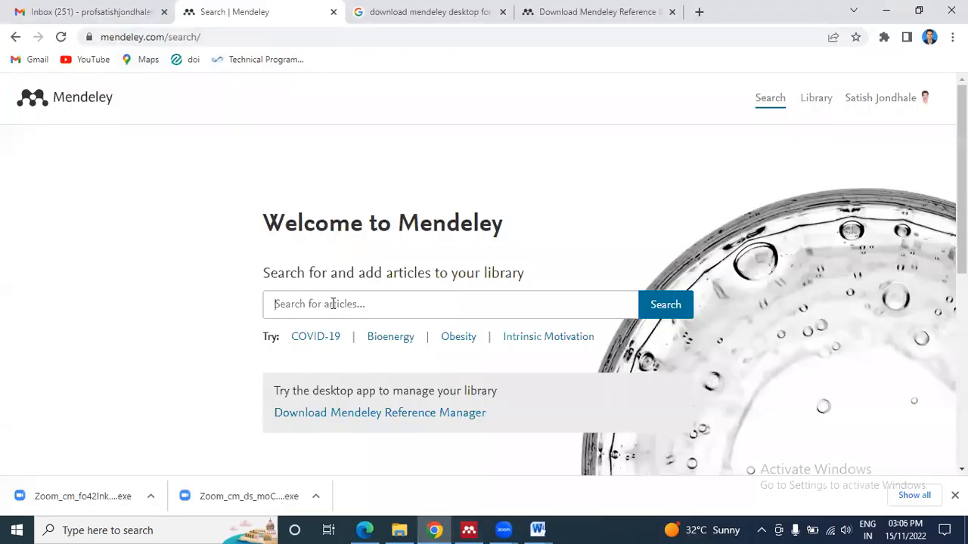
{"action": "left_click", "coordinate": [333, 303]}
{"action": "key", "text": "ctrl+v"}
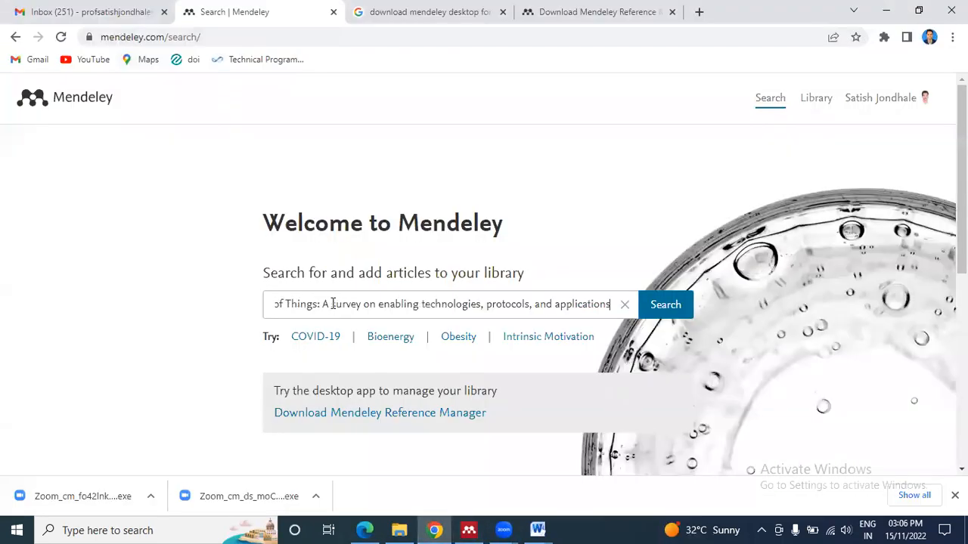
{"action": "left_click", "coordinate": [667, 306]}
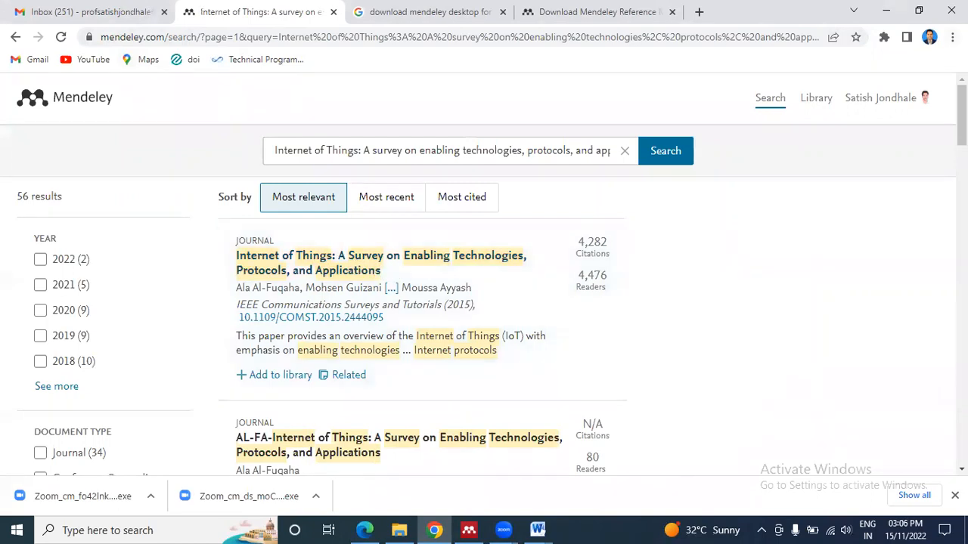
Enlarge the Mendeley search results page to 110% zoom
{"action": "left_click", "coordinate": [952, 37]}
{"action": "left_click", "coordinate": [909, 168]}
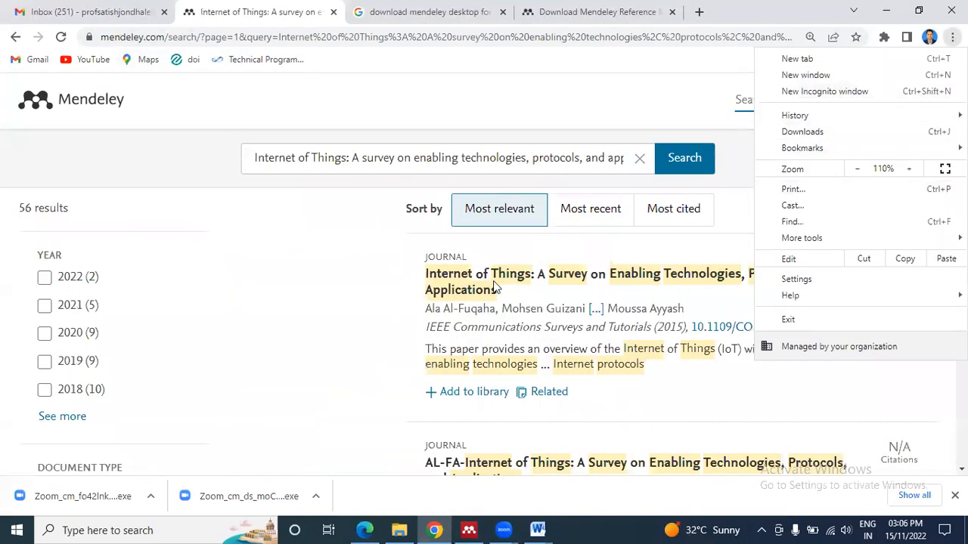
{"action": "left_click", "coordinate": [325, 314]}
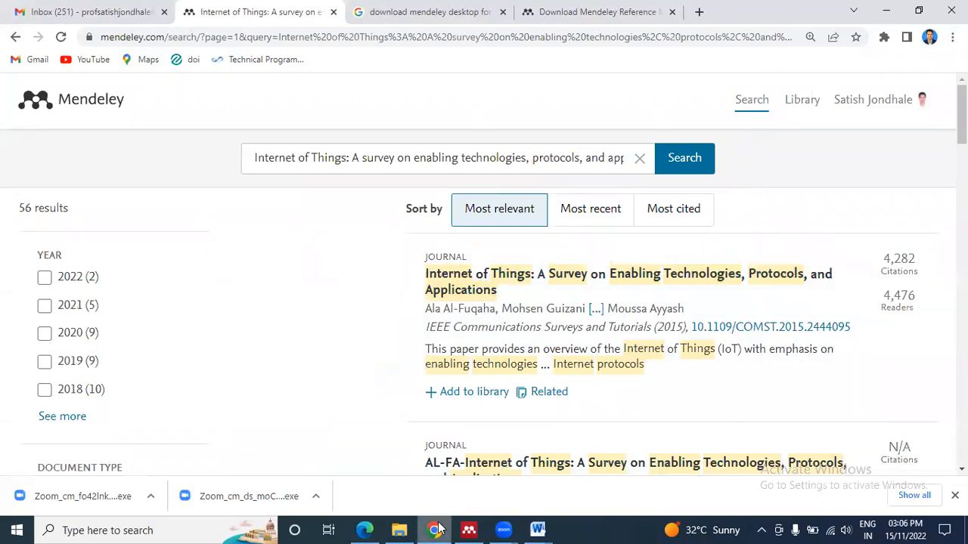
Check reference [1]'s authors and title in the PDF, then add the matching first search result to the Mendeley library
{"action": "left_click", "coordinate": [365, 530]}
{"action": "left_click", "coordinate": [203, 238]}
{"action": "left_click_drag", "start_coordinate": [202, 237], "coordinate": [325, 254]}
{"action": "left_click", "coordinate": [277, 242]}
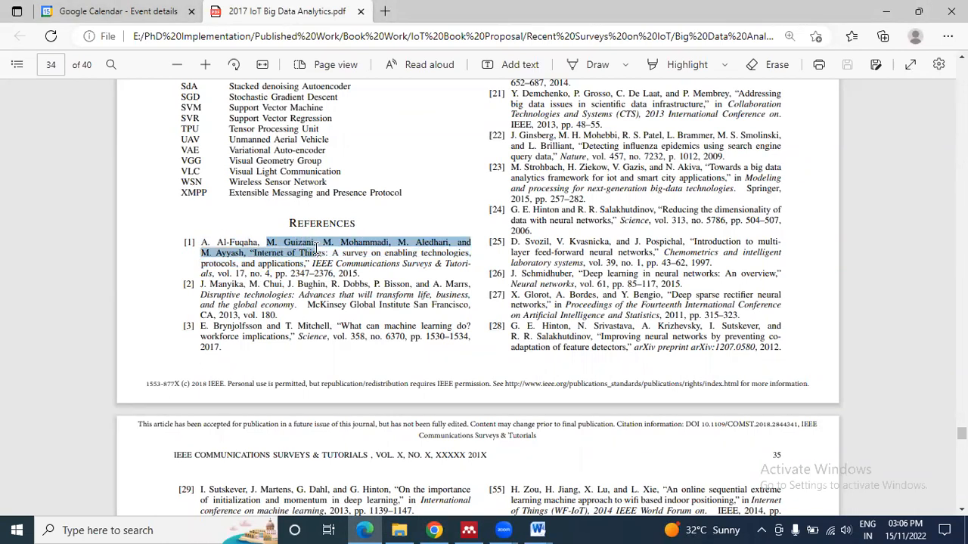
{"action": "left_click", "coordinate": [434, 530]}
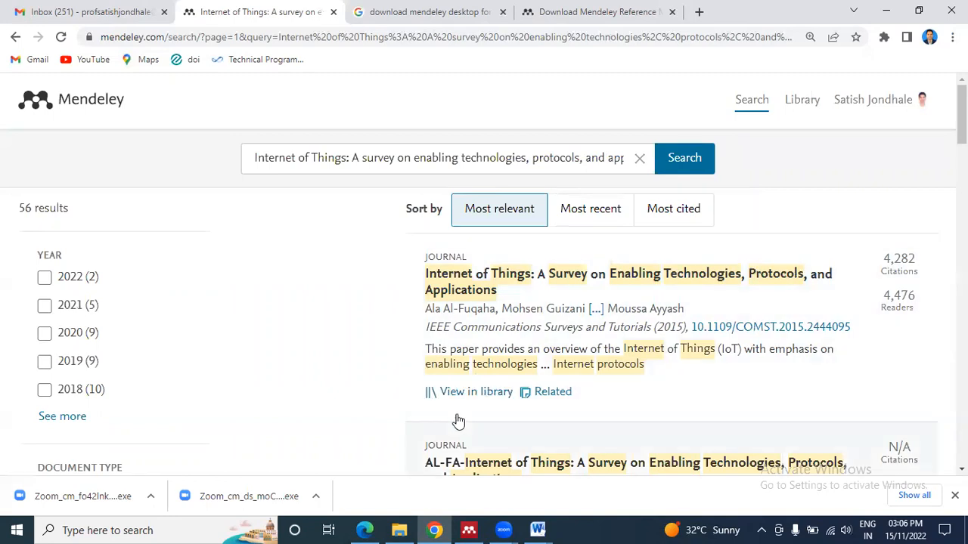
Look for the newly added article in Mendeley Desktop's document list, comparing with its search result on the Mendeley website
{"action": "left_click", "coordinate": [469, 530]}
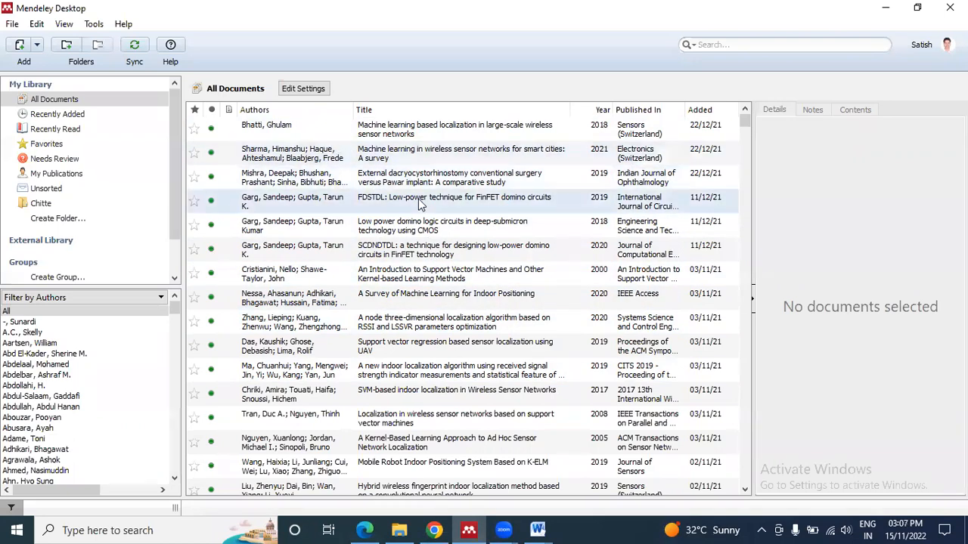
{"action": "scroll", "coordinate": [326, 202], "scroll_direction": "down", "scroll_amount": 10}
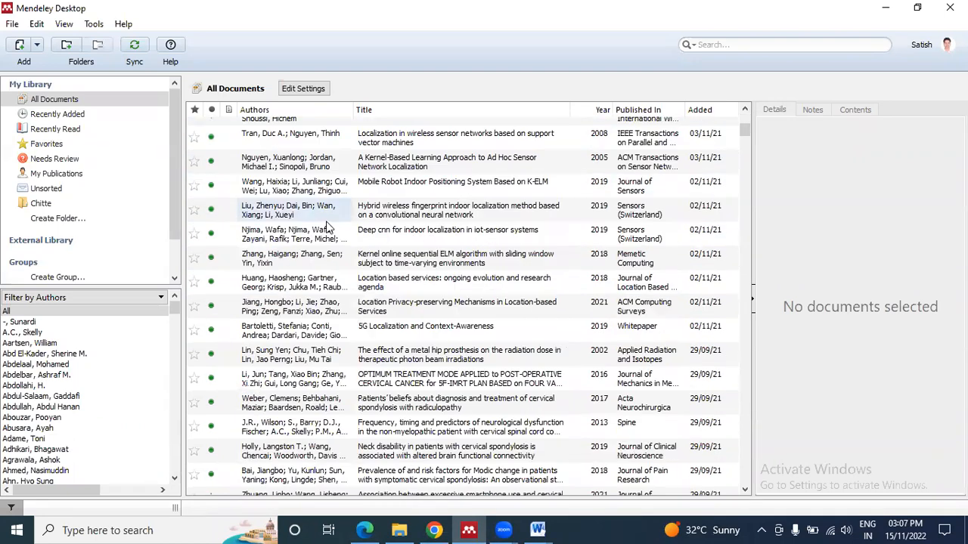
{"action": "scroll", "coordinate": [328, 218], "scroll_direction": "up", "scroll_amount": 10}
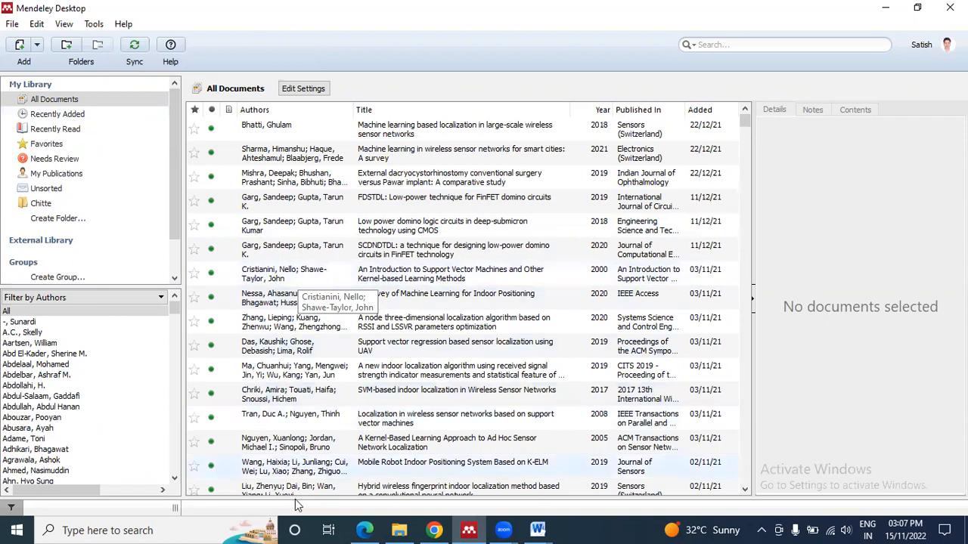
{"action": "left_click", "coordinate": [434, 531]}
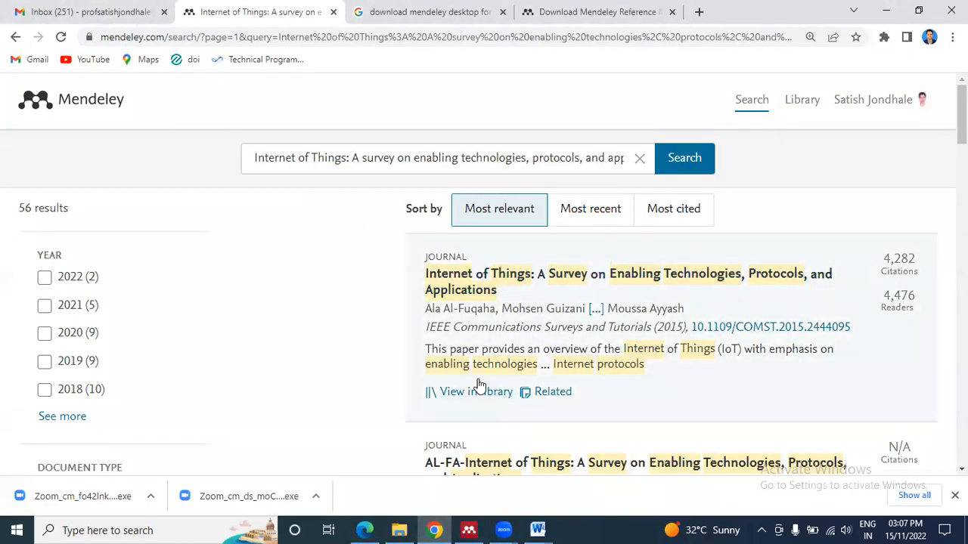
{"action": "left_click", "coordinate": [471, 529]}
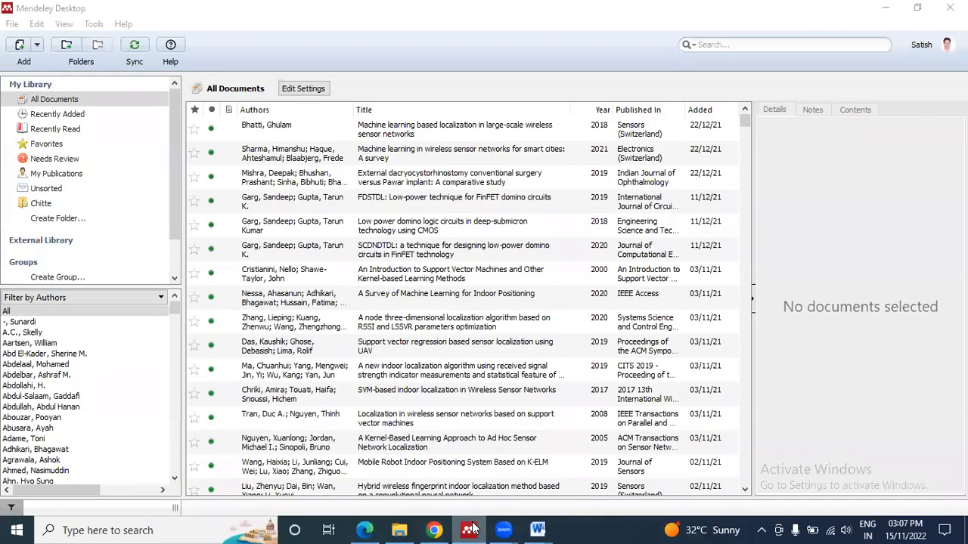
{"action": "left_click", "coordinate": [476, 529]}
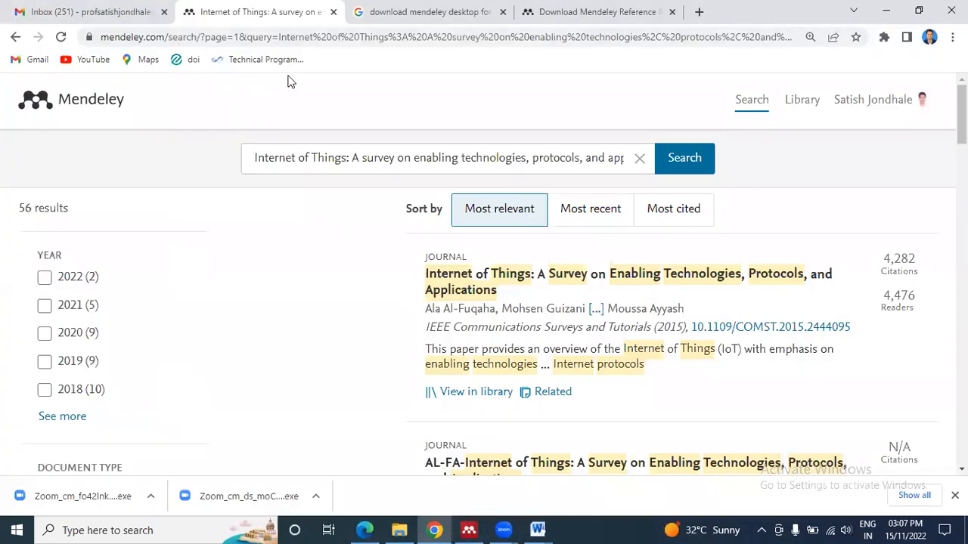
{"action": "left_click", "coordinate": [468, 527]}
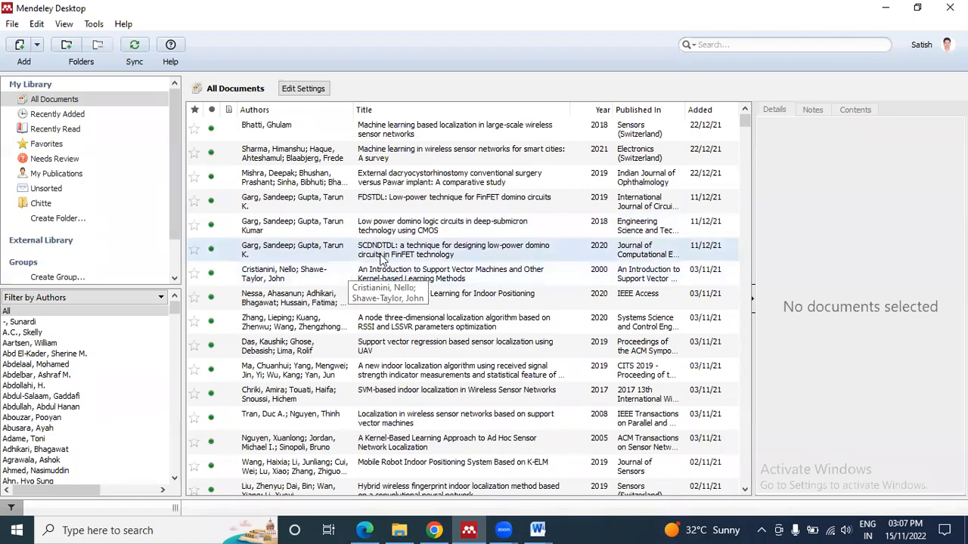
Sync the Mendeley Desktop library and sort all documents by date added, newest first
{"action": "left_click", "coordinate": [132, 48]}
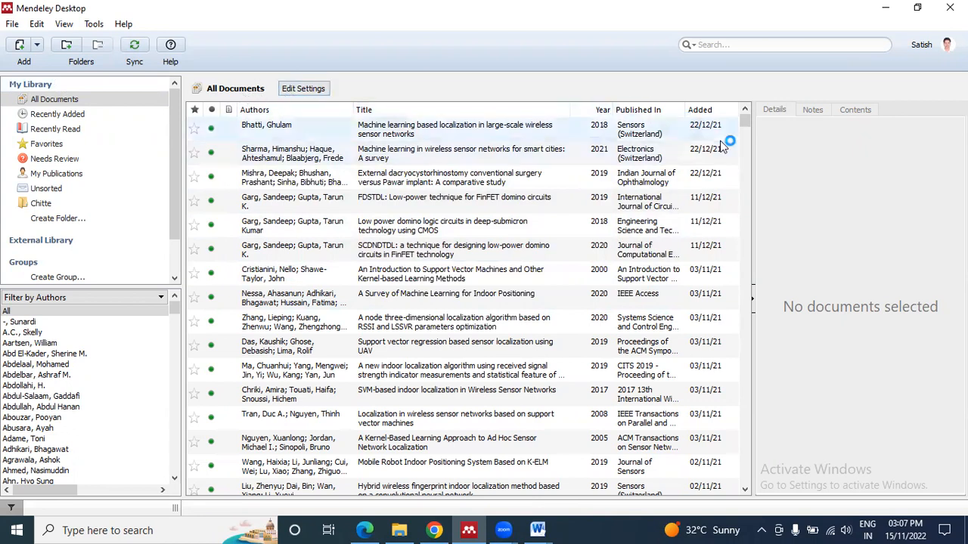
{"action": "left_click", "coordinate": [715, 111]}
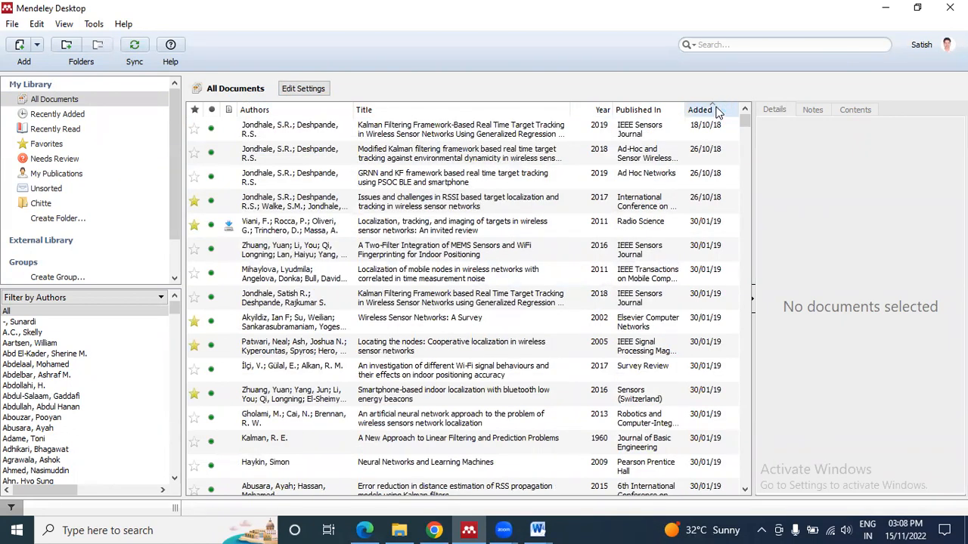
{"action": "left_click", "coordinate": [717, 111]}
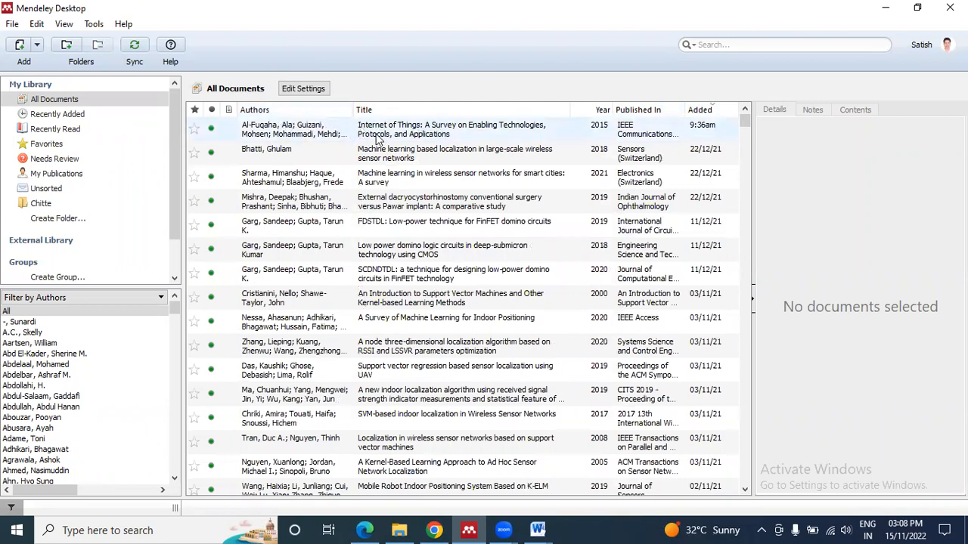
Try sorting the documents by oldest added and by year, then restore the newest-added-first order
{"action": "left_click", "coordinate": [711, 114]}
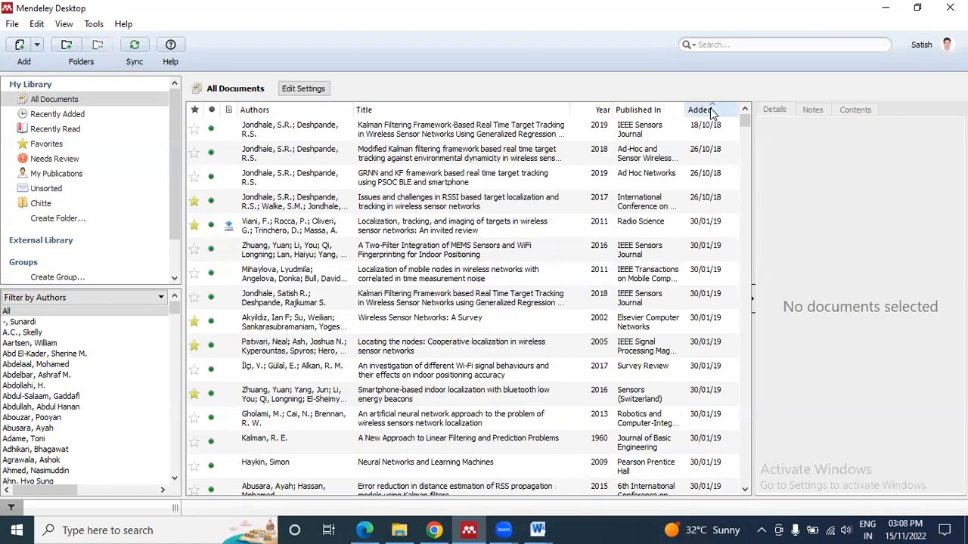
{"action": "left_click", "coordinate": [711, 113]}
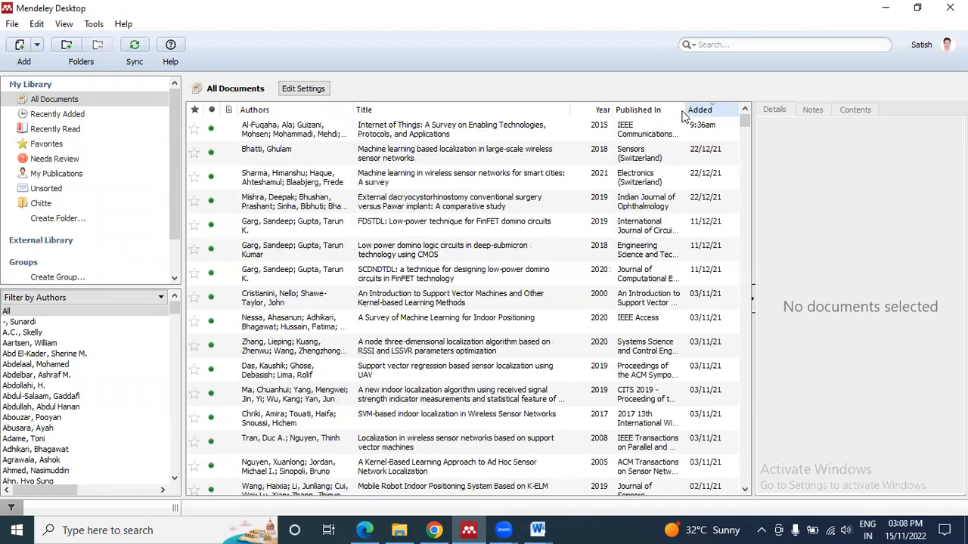
{"action": "left_click", "coordinate": [602, 111]}
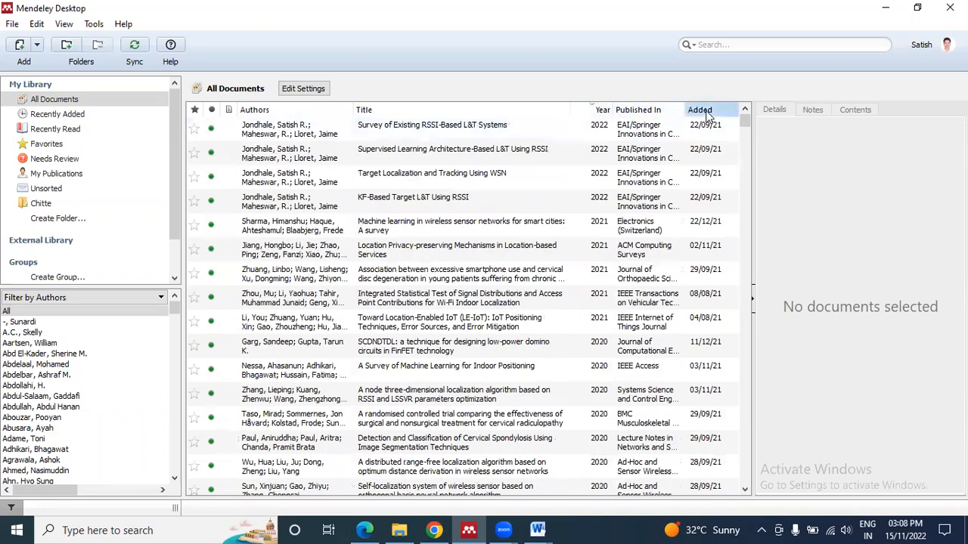
{"action": "left_click", "coordinate": [699, 111]}
{"action": "left_click", "coordinate": [698, 111]}
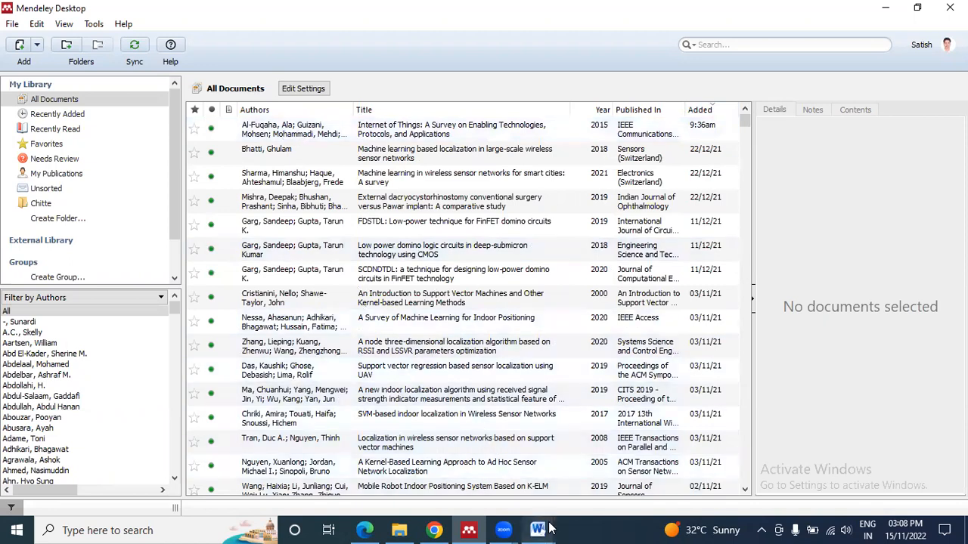
Switch to Document2 in Word and delete the manual [1] citation after "and so forth"
{"action": "mouse_move", "coordinate": [538, 530]}
{"action": "left_click", "coordinate": [595, 501]}
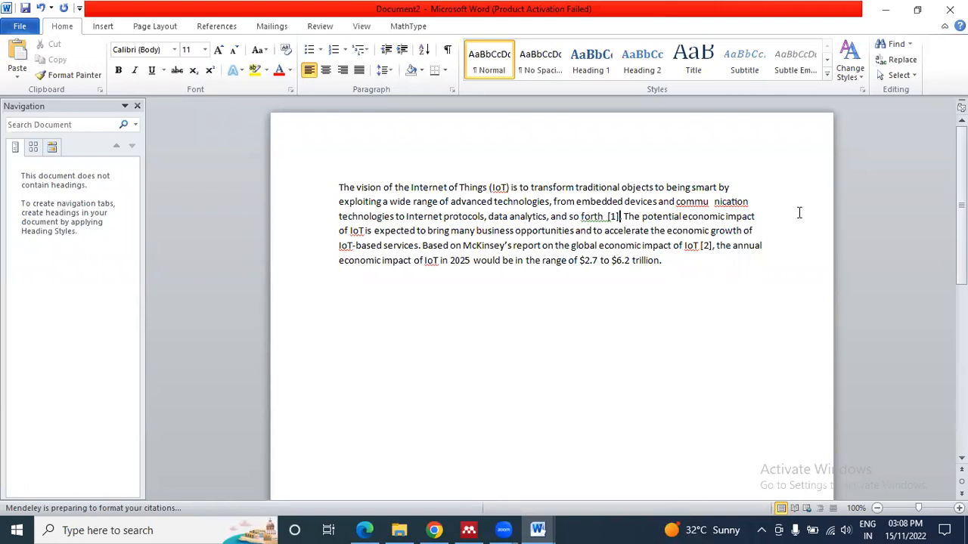
{"action": "key", "text": "BackSpace"}
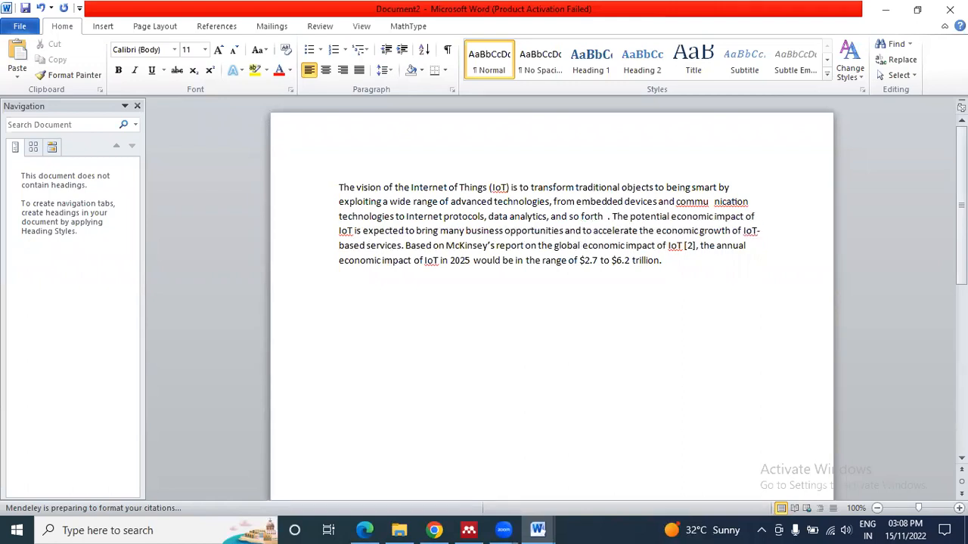
Delete the manual [2] citation after "global economic impact of IoT"
{"action": "left_click", "coordinate": [697, 245]}
{"action": "key", "text": "BackSpace"}
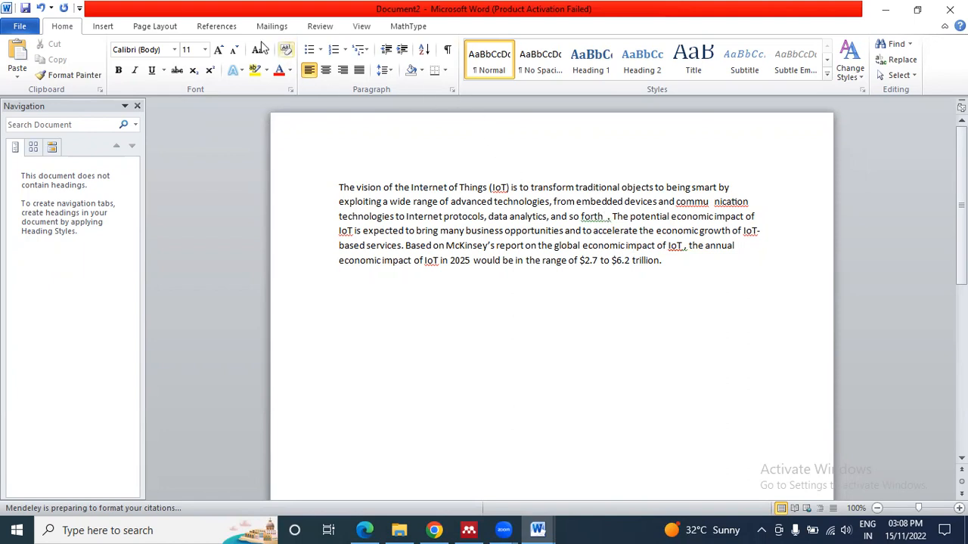
Insert a Mendeley citation after "and so forth" for "Internet of Things: A Survey on Enabling Technologies, Protocols, and Applications"
{"action": "left_click", "coordinate": [218, 29]}
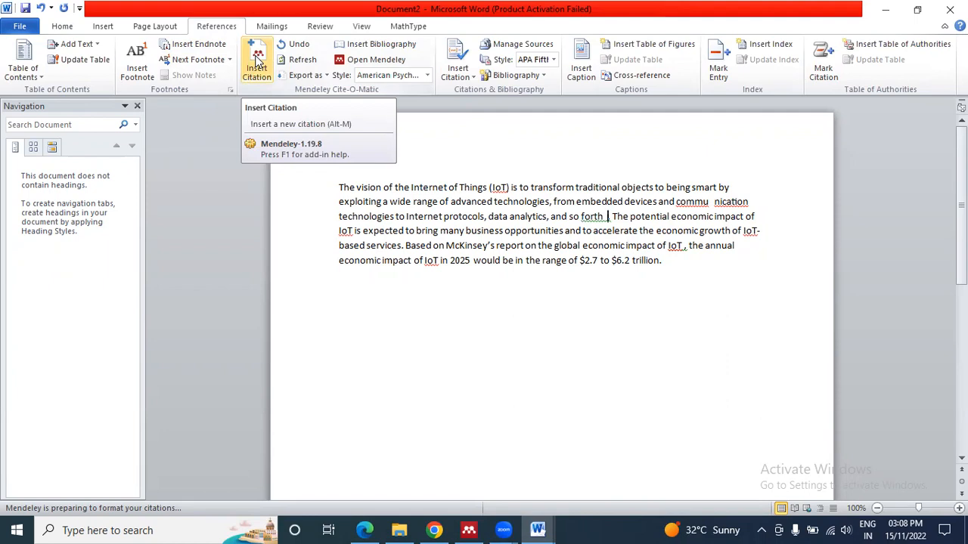
{"action": "left_click", "coordinate": [477, 335]}
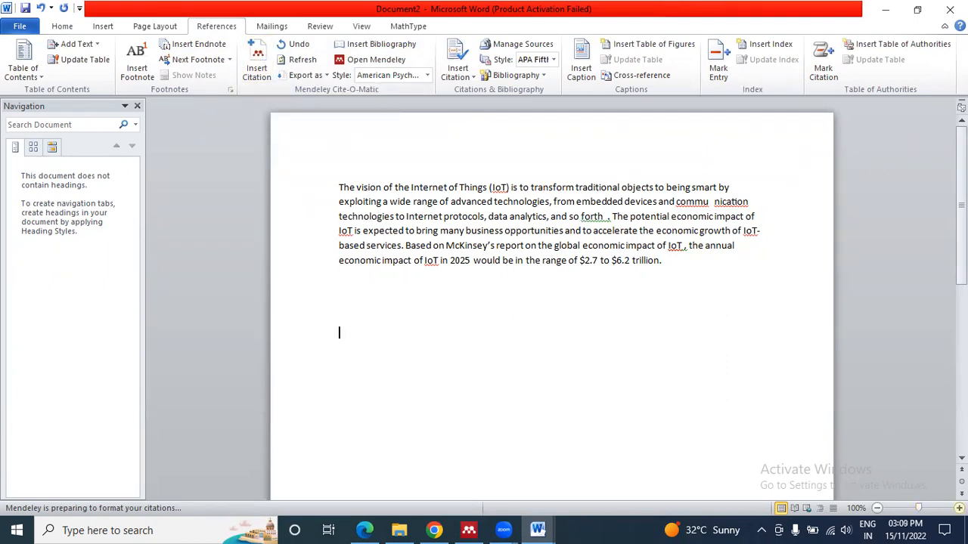
{"action": "left_click", "coordinate": [958, 508]}
{"action": "left_click", "coordinate": [958, 508]}
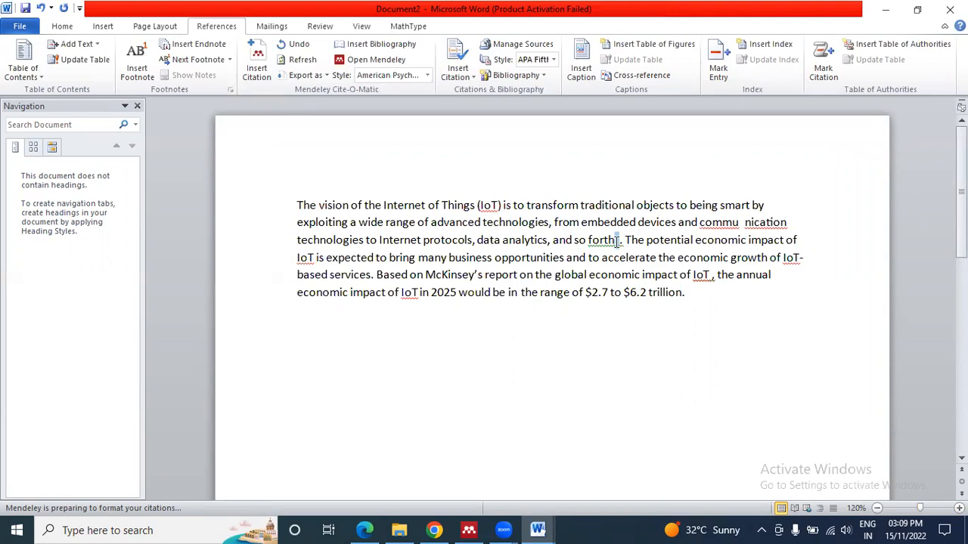
{"action": "left_click", "coordinate": [469, 530]}
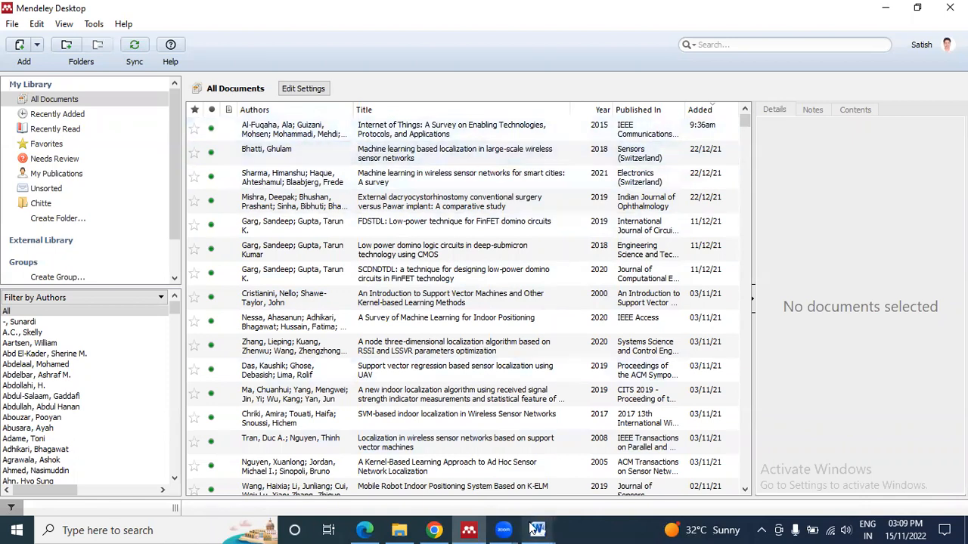
{"action": "mouse_move", "coordinate": [536, 530]}
{"action": "left_click", "coordinate": [596, 488]}
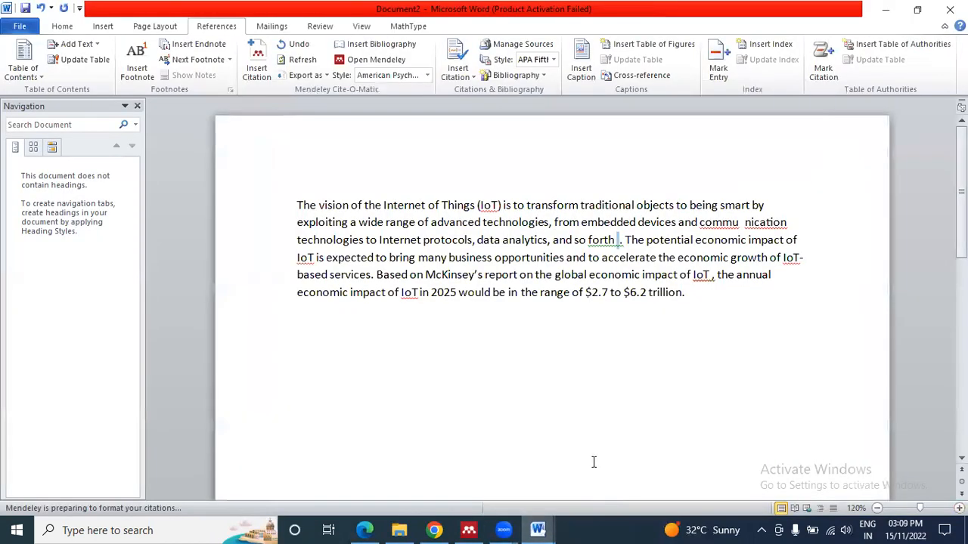
{"action": "left_click", "coordinate": [618, 242]}
{"action": "left_click", "coordinate": [60, 26]}
{"action": "left_click", "coordinate": [215, 27]}
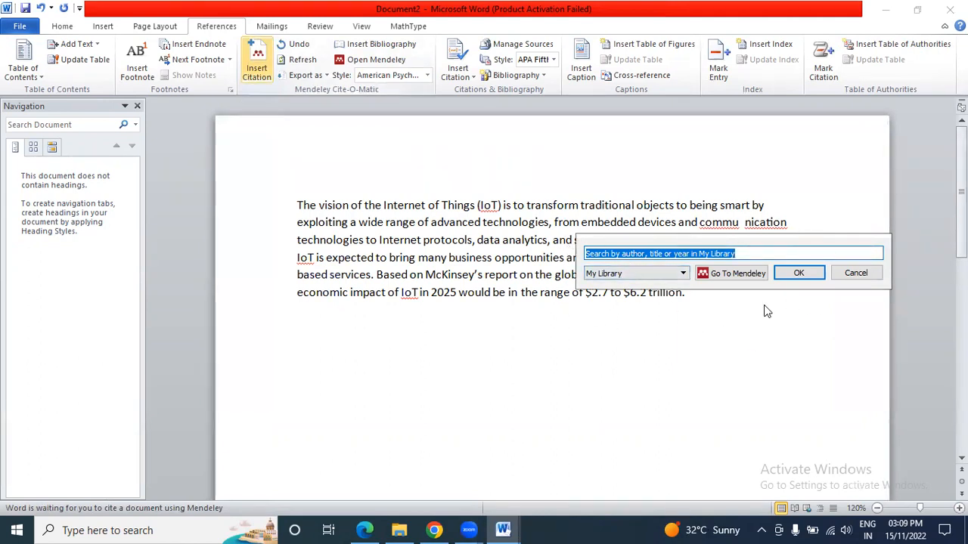
{"action": "left_click", "coordinate": [731, 274]}
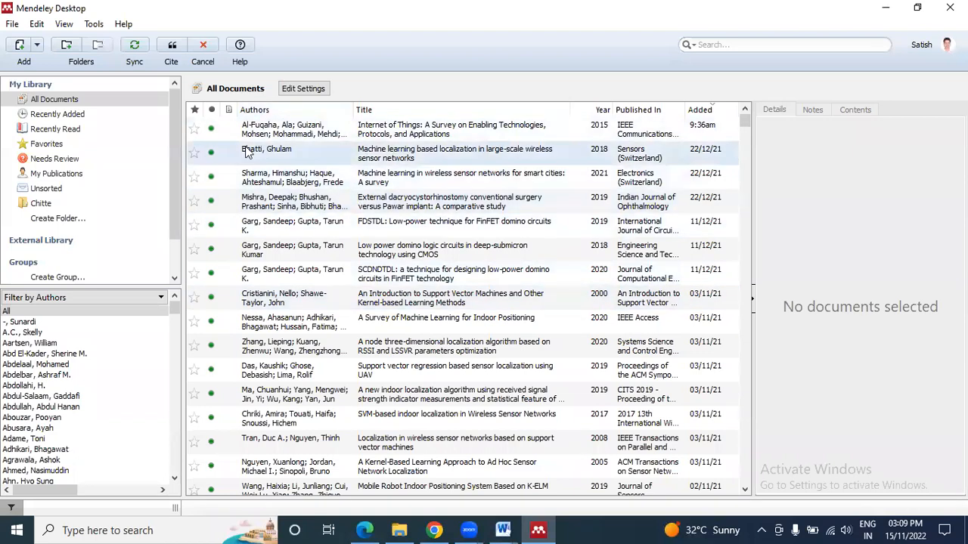
{"action": "left_click", "coordinate": [293, 132]}
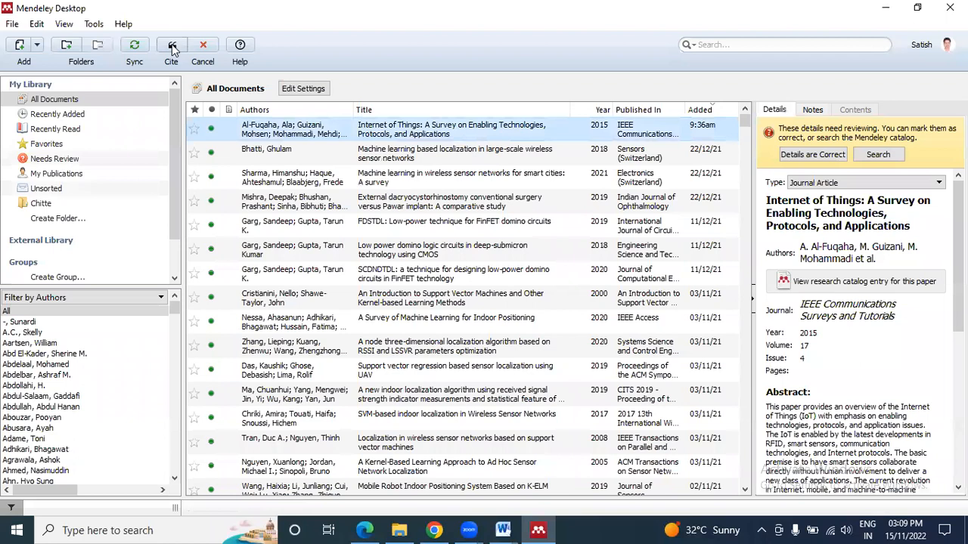
{"action": "left_click", "coordinate": [172, 48]}
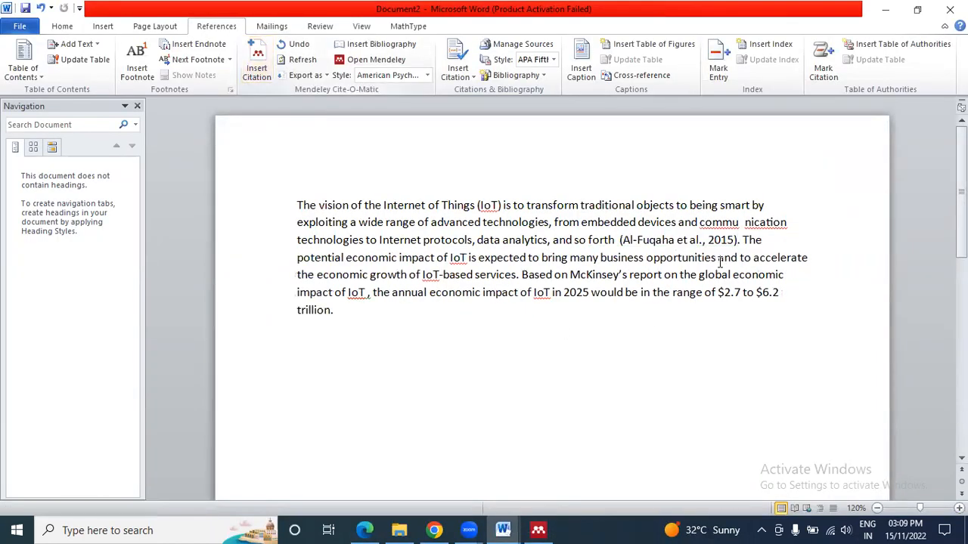
Inspect the inserted citation after "and so forth" and set the Mendeley citation style to IEEE
{"action": "left_click", "coordinate": [625, 240]}
{"action": "left_click_drag", "start_coordinate": [625, 240], "coordinate": [727, 240]}
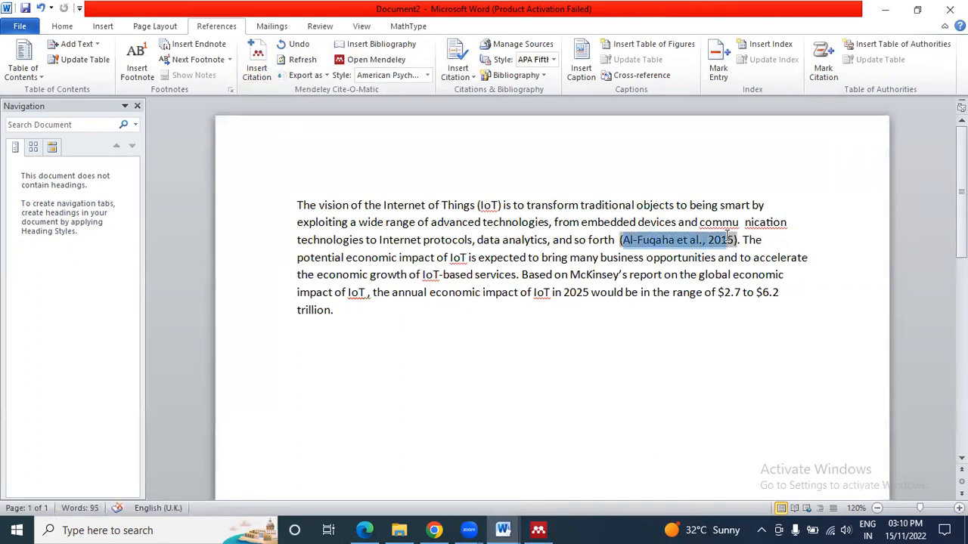
{"action": "left_click", "coordinate": [728, 240]}
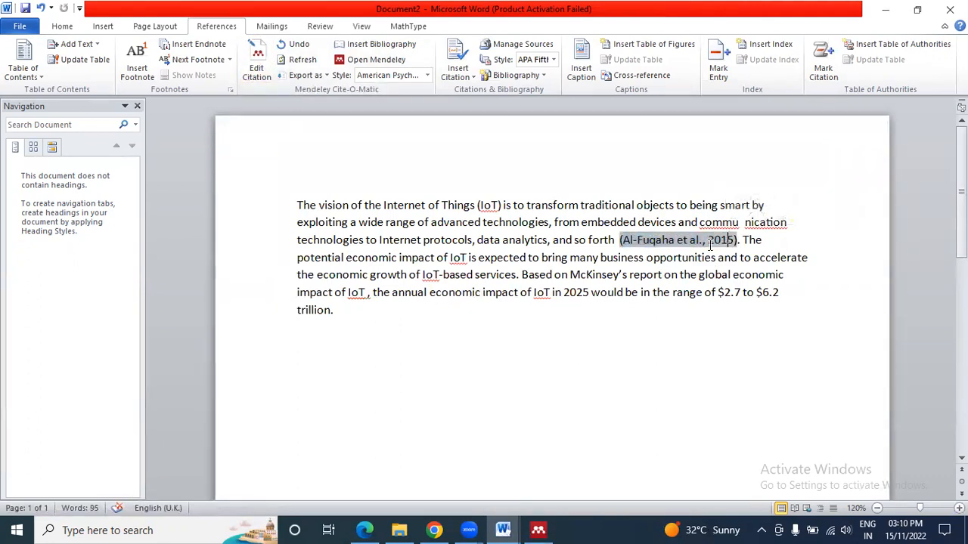
{"action": "left_click", "coordinate": [682, 258]}
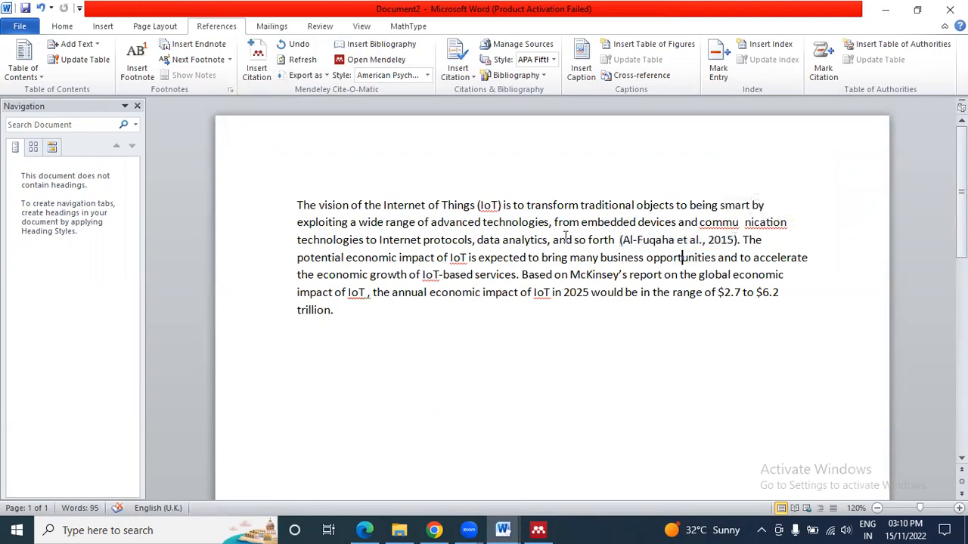
{"action": "left_click", "coordinate": [427, 75]}
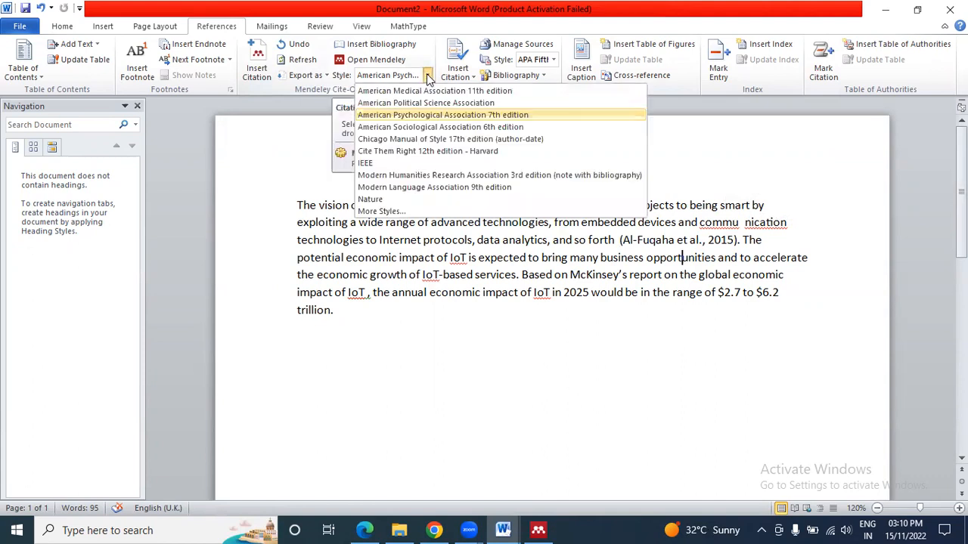
{"action": "left_click", "coordinate": [375, 163]}
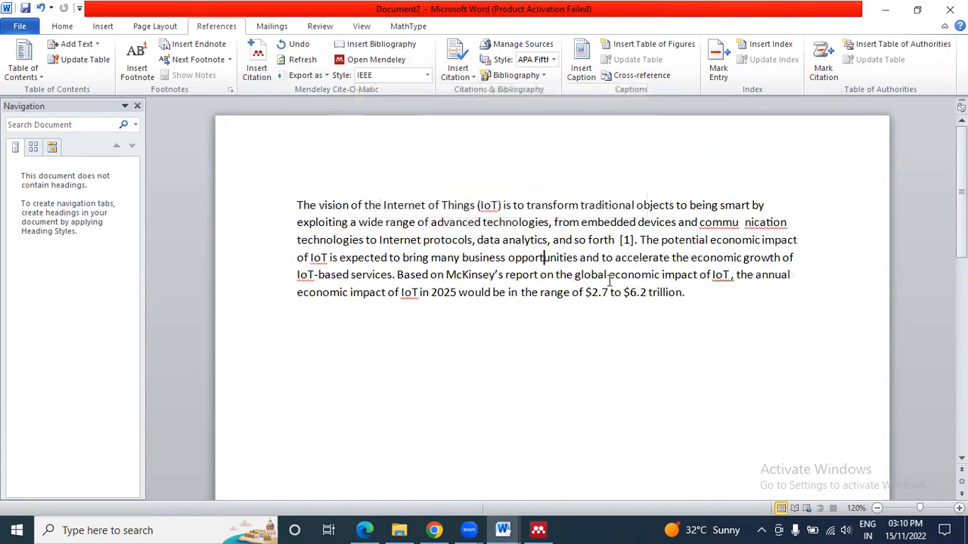
{"action": "left_click", "coordinate": [626, 239]}
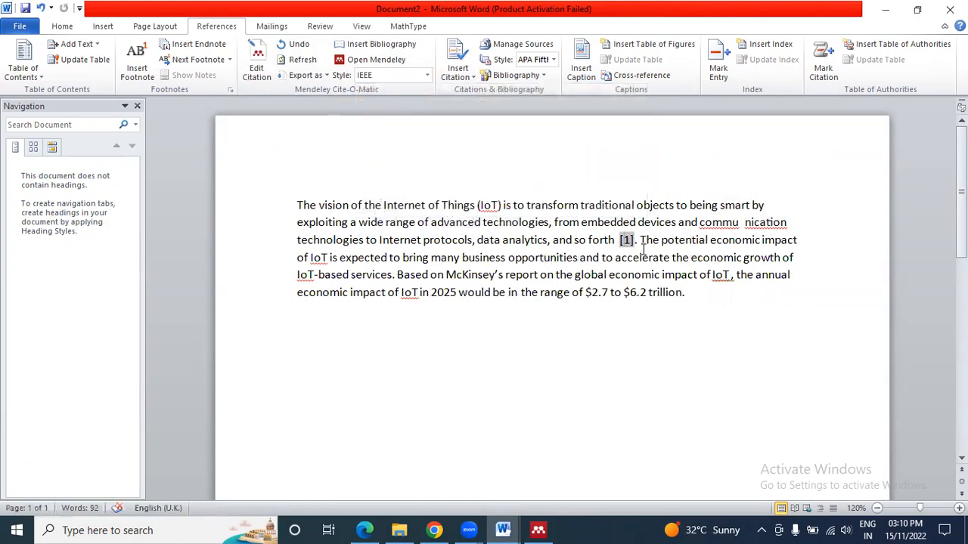
{"action": "left_click", "coordinate": [637, 240]}
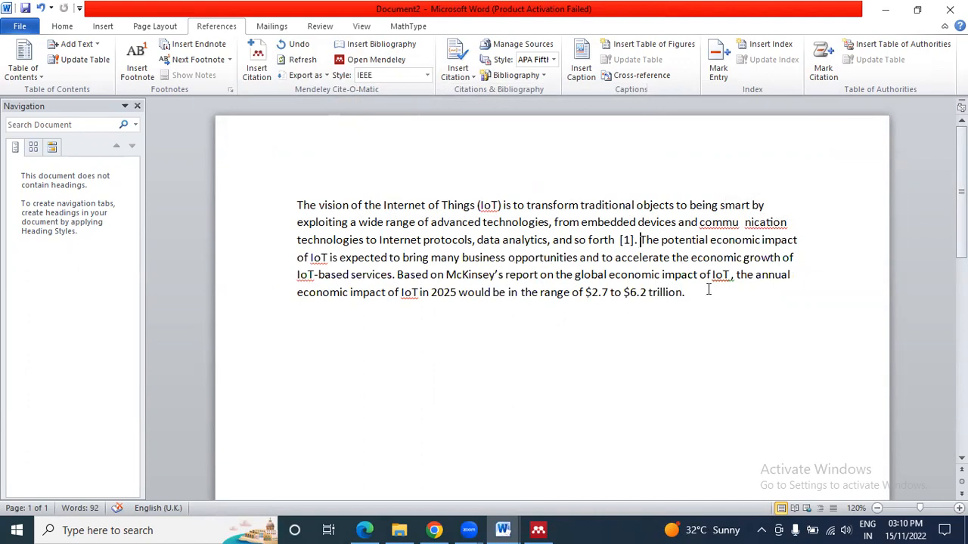
Insert one combined Mendeley citation after "$6.2 trillion" for the large-scale localization, smart cities survey, Support Vector Machines and RSSI/LSSVR localization documents
{"action": "left_click", "coordinate": [684, 295]}
{"action": "left_click", "coordinate": [538, 530]}
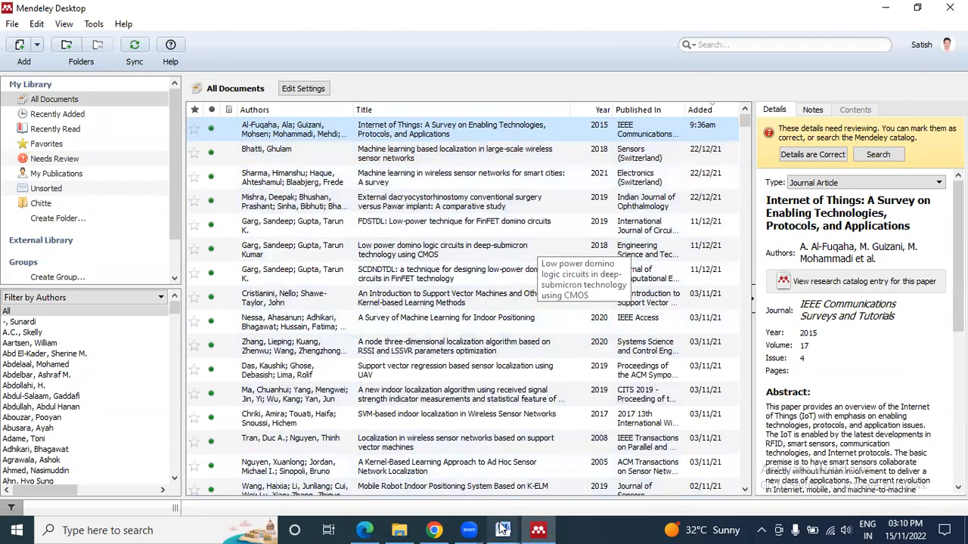
{"action": "mouse_move", "coordinate": [503, 530]}
{"action": "left_click", "coordinate": [581, 492]}
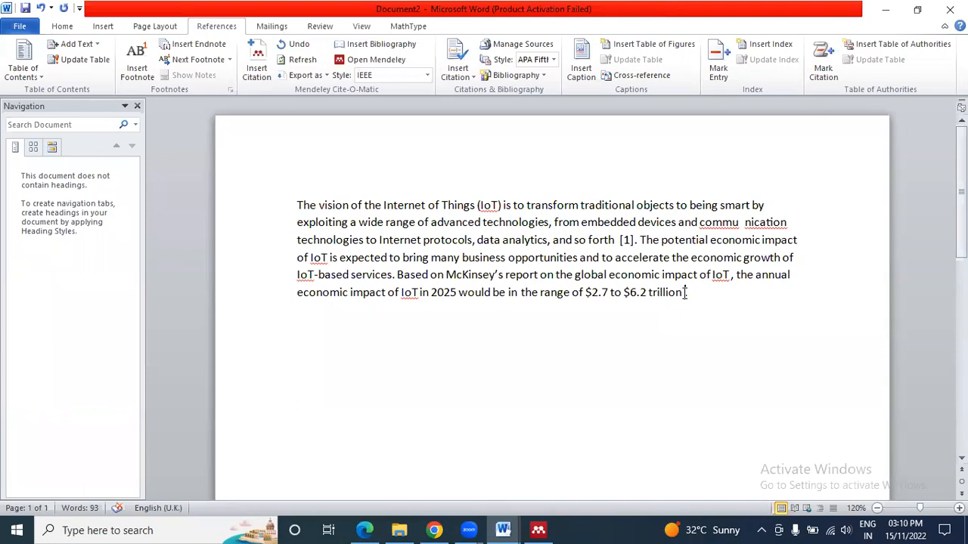
{"action": "left_click", "coordinate": [62, 25]}
{"action": "left_click", "coordinate": [215, 26]}
{"action": "left_click", "coordinate": [255, 66]}
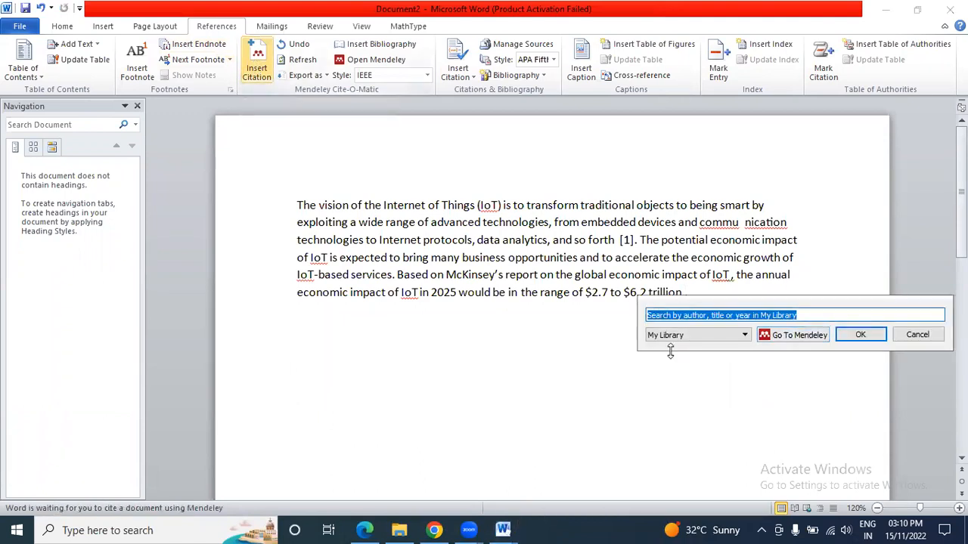
{"action": "left_click", "coordinate": [794, 337]}
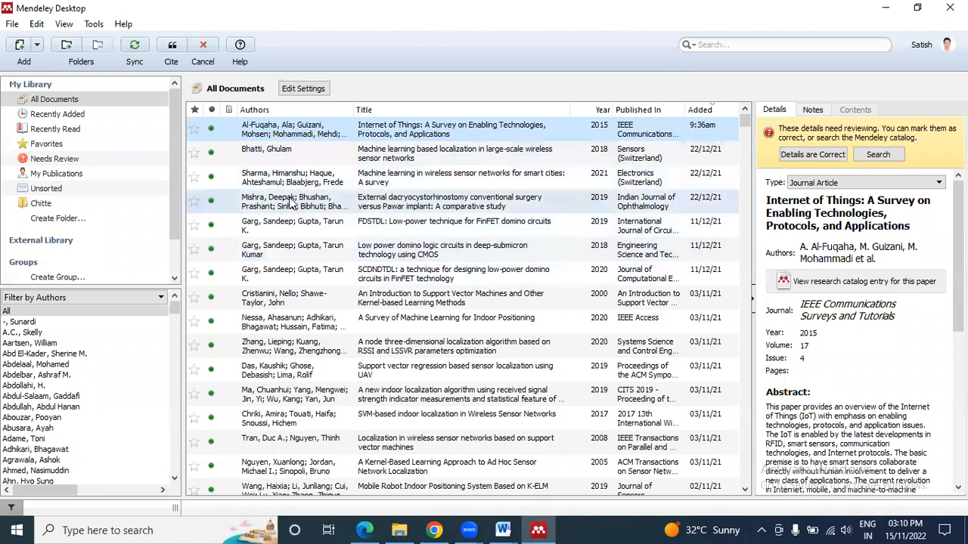
{"action": "left_click", "coordinate": [403, 161]}
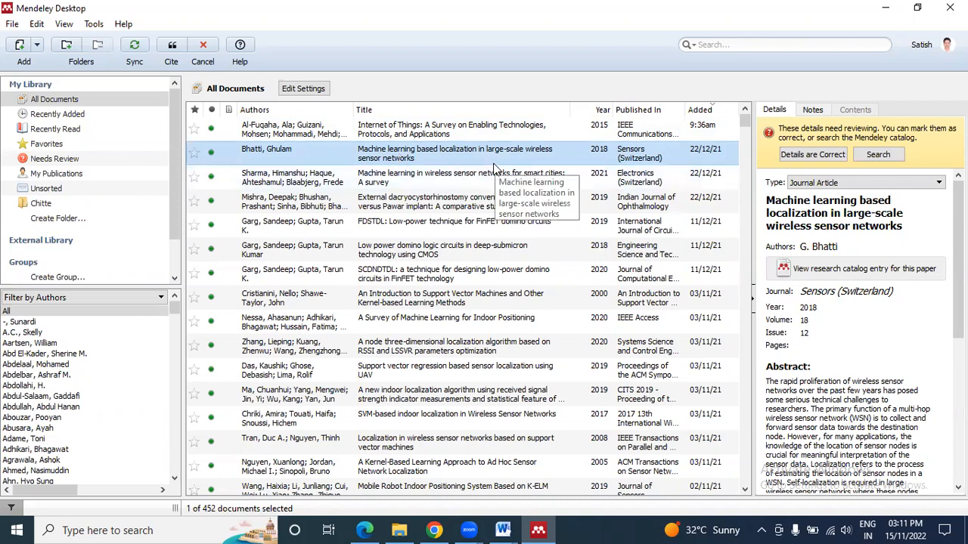
{"action": "left_click", "coordinate": [269, 181], "text": "ctrl"}
{"action": "left_click", "coordinate": [264, 302], "text": "ctrl"}
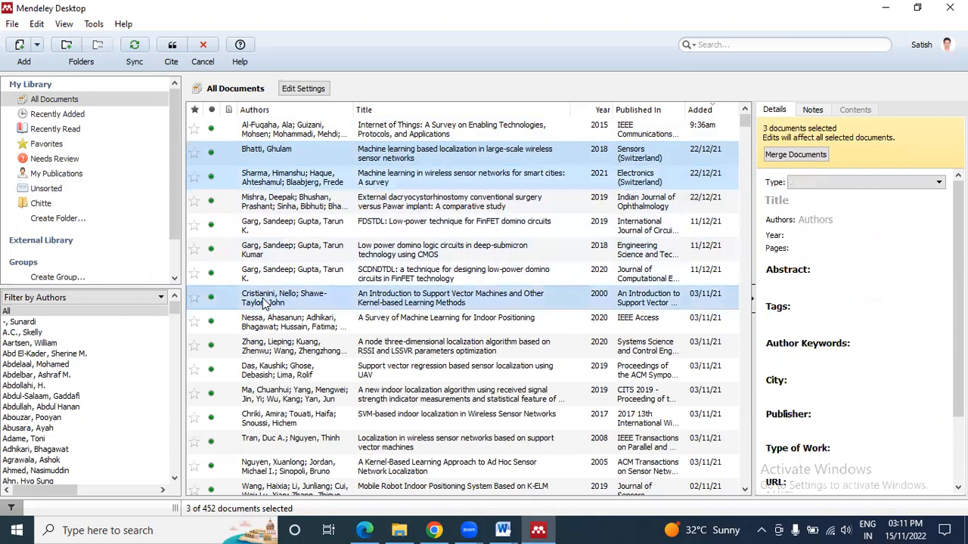
{"action": "left_click", "coordinate": [266, 353], "text": "ctrl"}
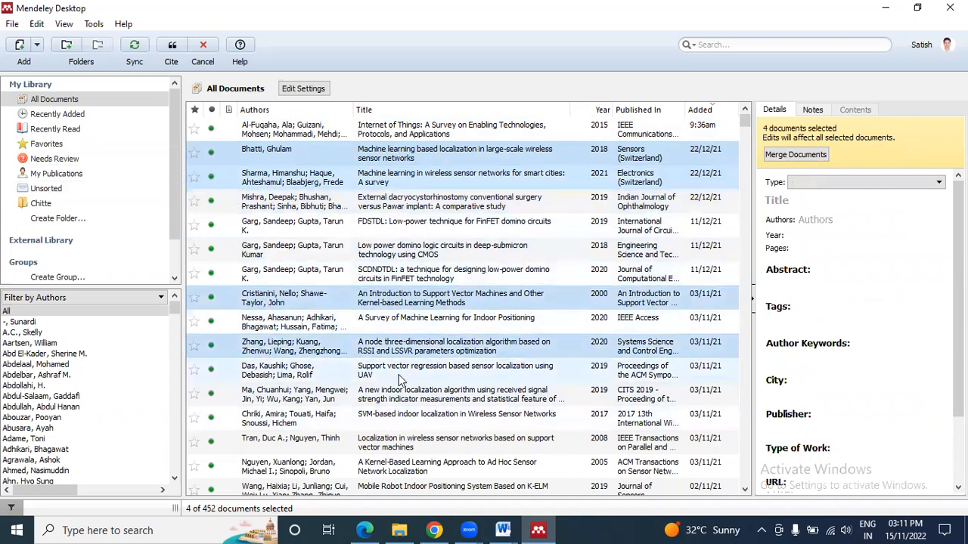
{"action": "left_click", "coordinate": [173, 47]}
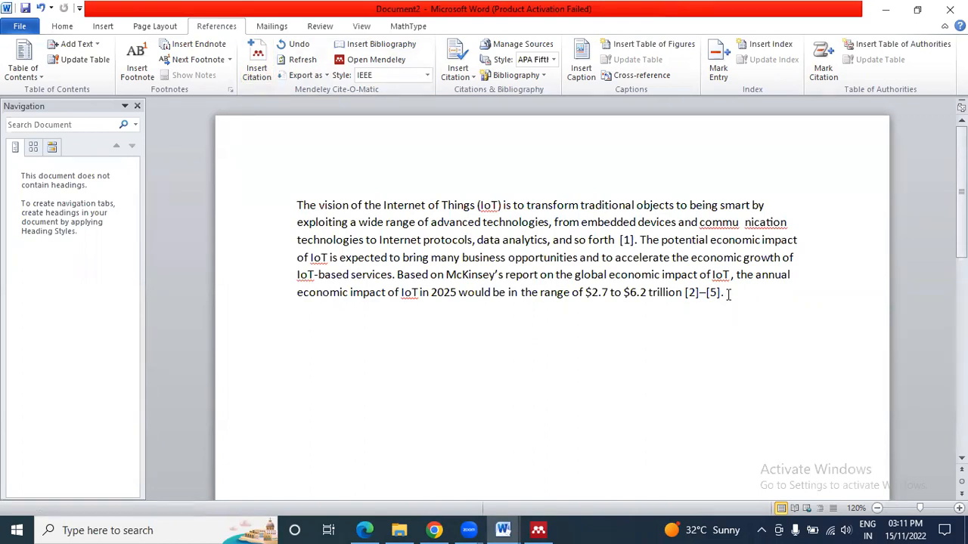
Add blank lines below the paragraph and insert the Mendeley bibliography there
{"action": "left_click", "coordinate": [624, 240]}
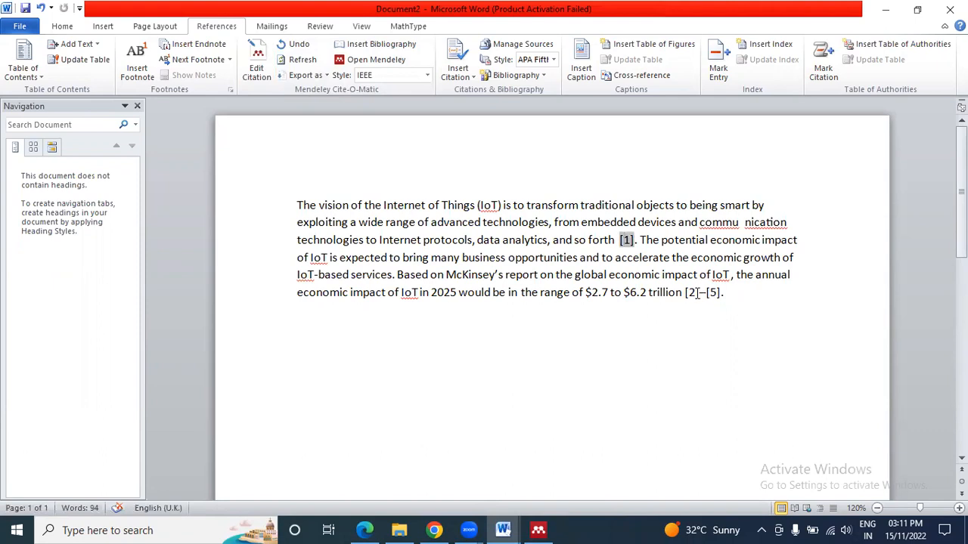
{"action": "left_click", "coordinate": [735, 292]}
{"action": "key", "text": "Return"}
{"action": "key", "text": "Return"}
{"action": "key", "text": "Return"}
{"action": "key", "text": "Return"}
{"action": "key", "text": "Return"}
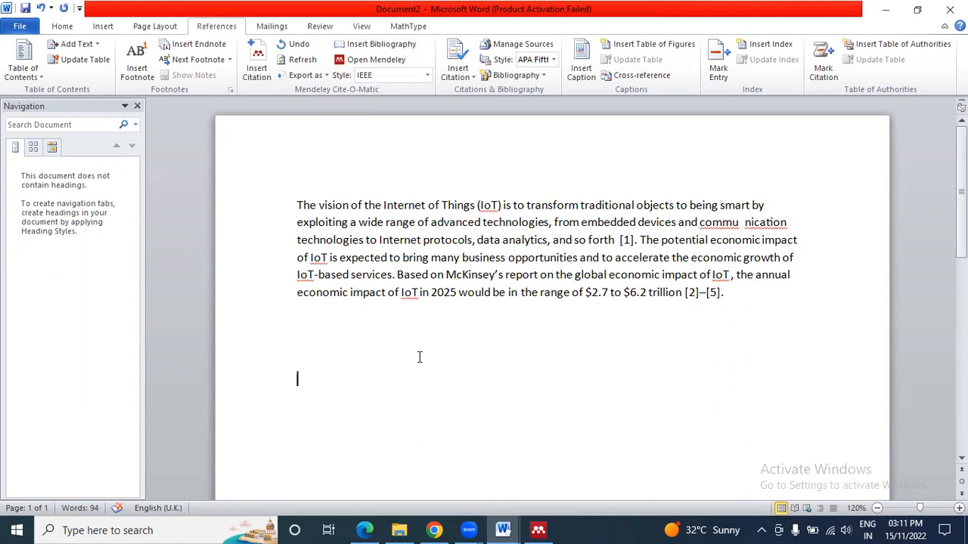
{"action": "left_click", "coordinate": [376, 51]}
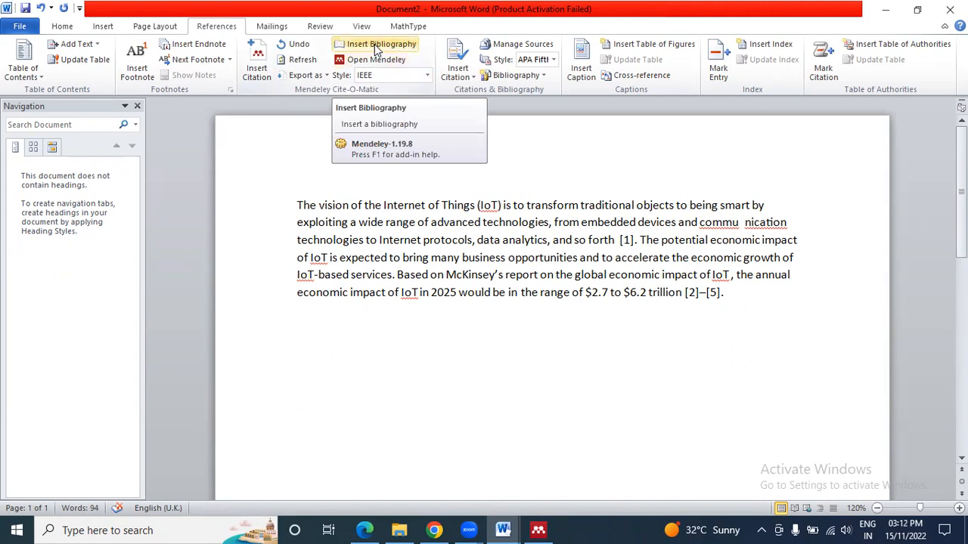
{"action": "left_click", "coordinate": [375, 48]}
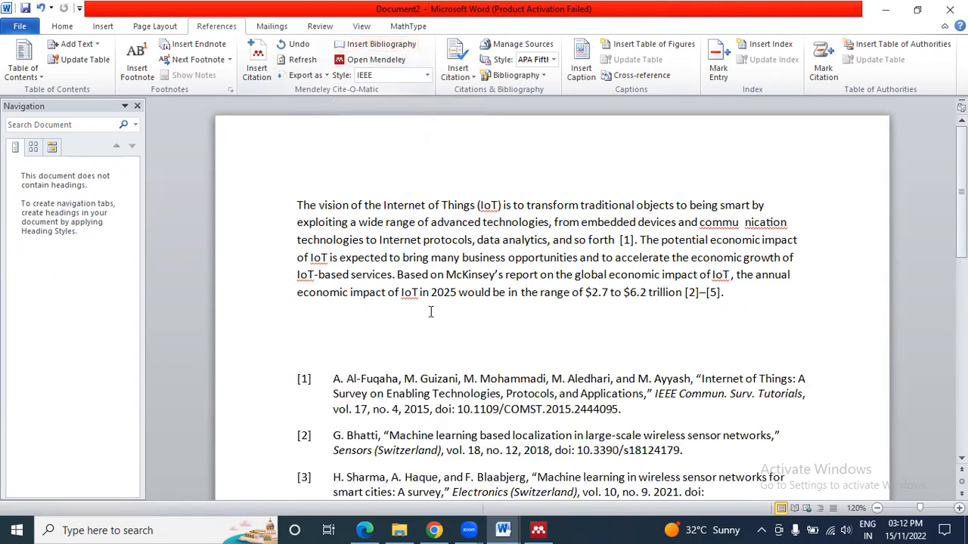
Compare the authors in bibliography entries [1] to [5] with the documents cited in the Mendeley Desktop library
{"action": "scroll", "coordinate": [376, 355], "scroll_direction": "down", "scroll_amount": 1}
{"action": "scroll", "coordinate": [378, 356], "scroll_direction": "down", "scroll_amount": 3}
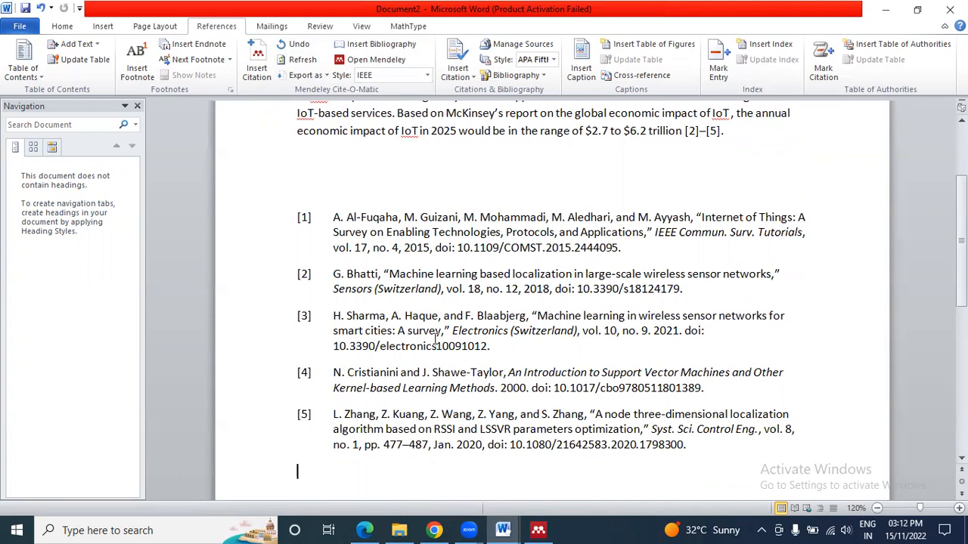
{"action": "left_click", "coordinate": [380, 217]}
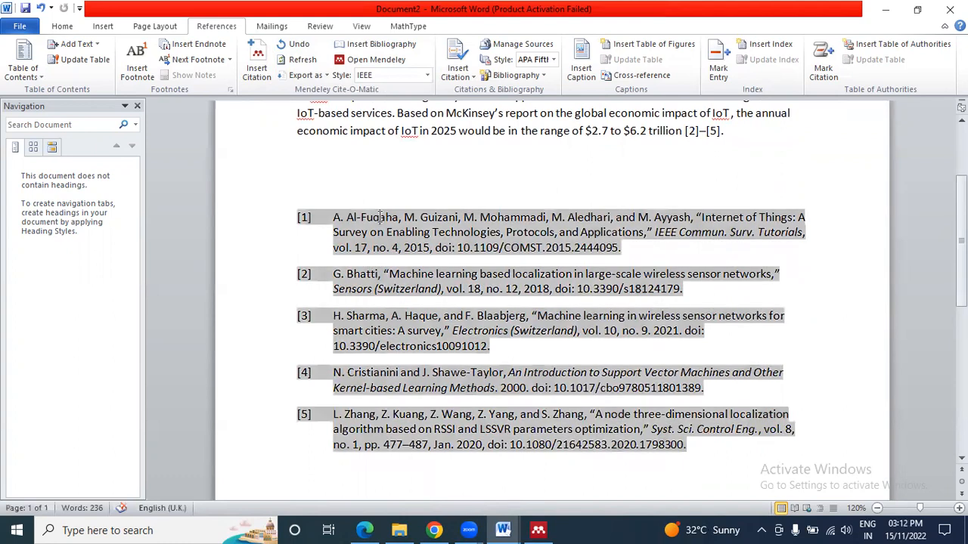
{"action": "double_click", "coordinate": [363, 273]}
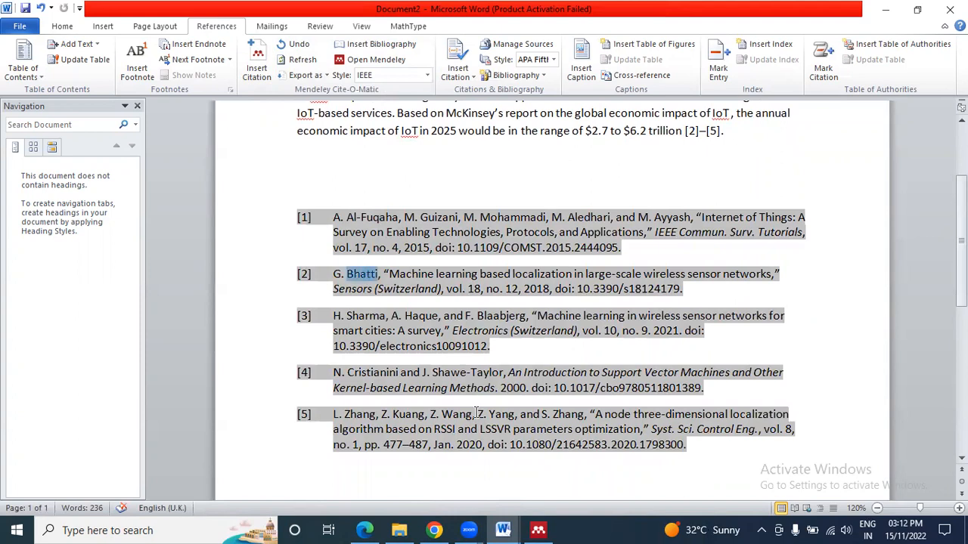
{"action": "left_click", "coordinate": [539, 529]}
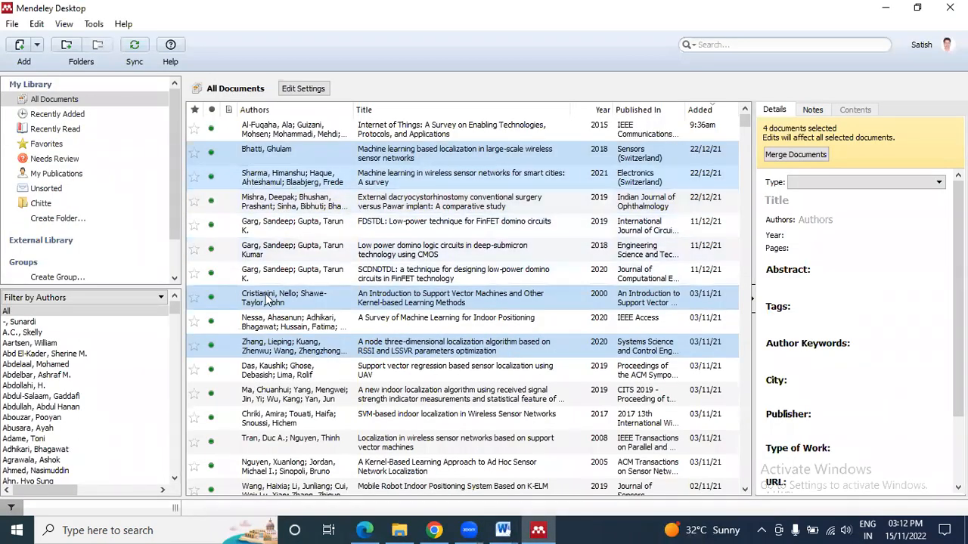
{"action": "left_click", "coordinate": [502, 530]}
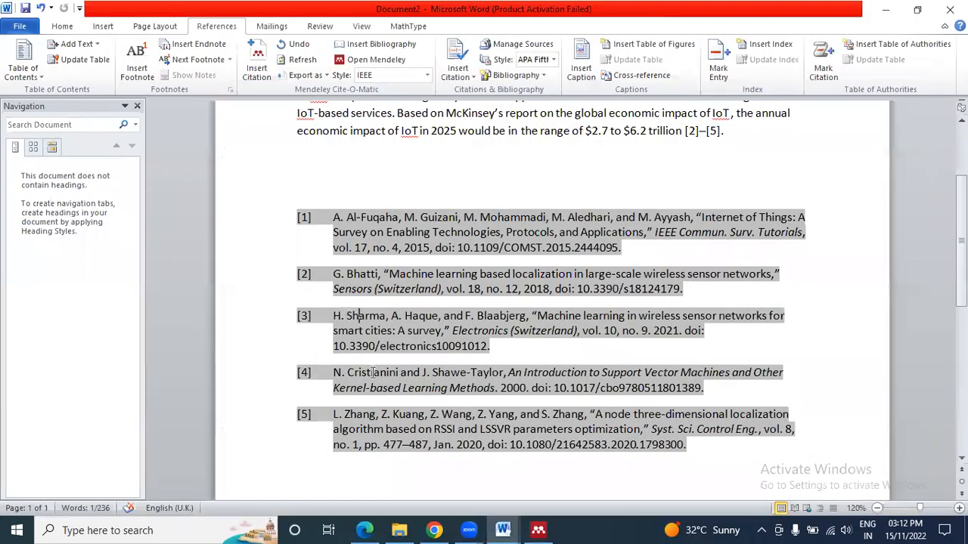
{"action": "double_click", "coordinate": [372, 372]}
{"action": "double_click", "coordinate": [362, 414]}
{"action": "left_click", "coordinate": [538, 530]}
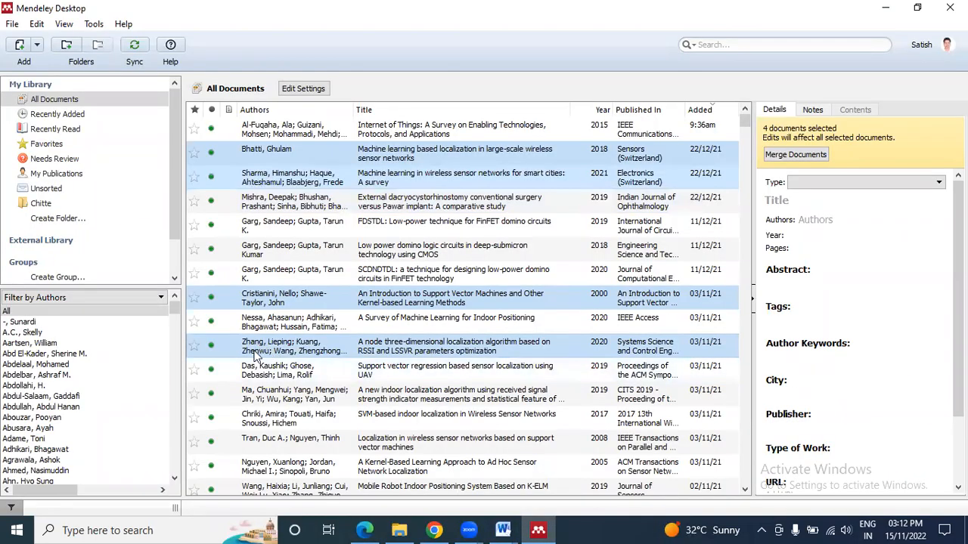
Switch back to Word and add the heading "References:" on the line above the bibliography
{"action": "left_click", "coordinate": [546, 530]}
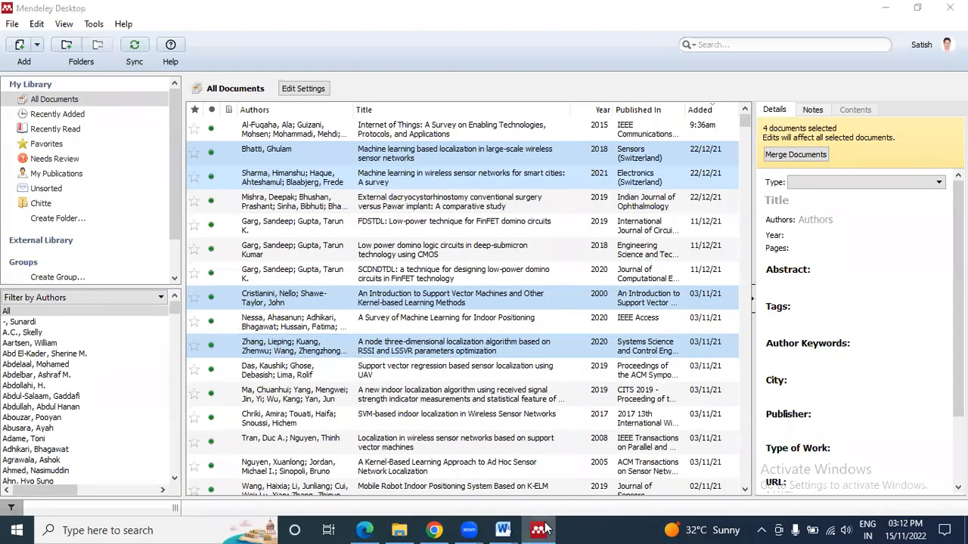
{"action": "left_click", "coordinate": [550, 348]}
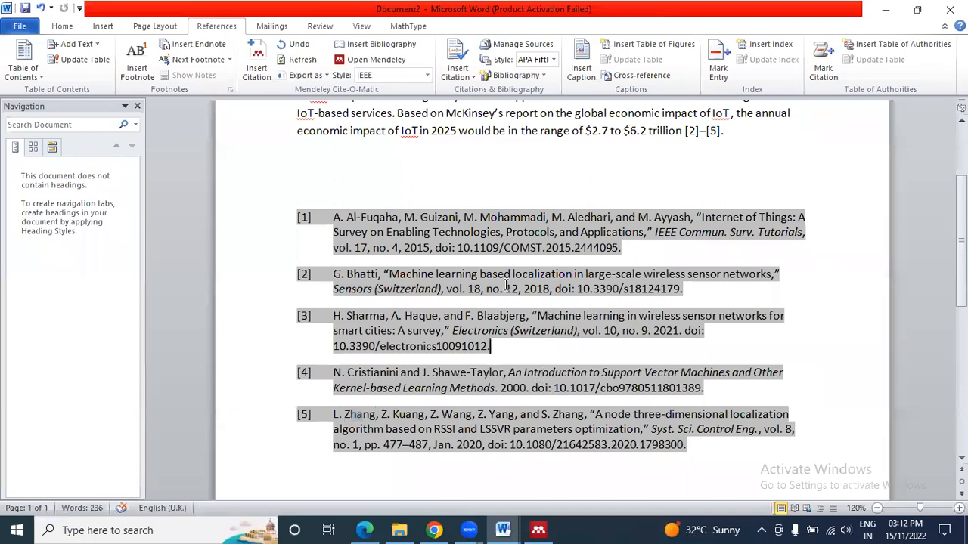
{"action": "left_click", "coordinate": [306, 205]}
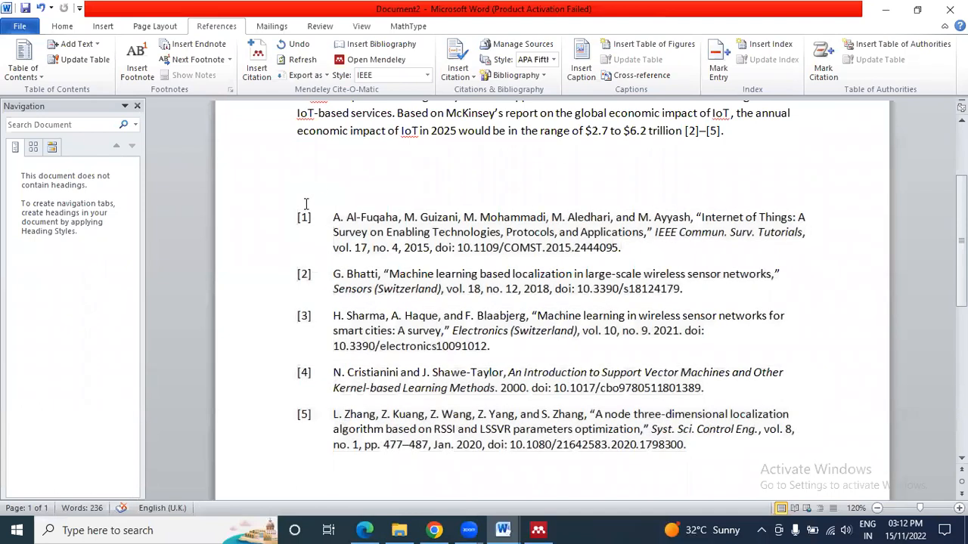
{"action": "type", "text": "Reference"}
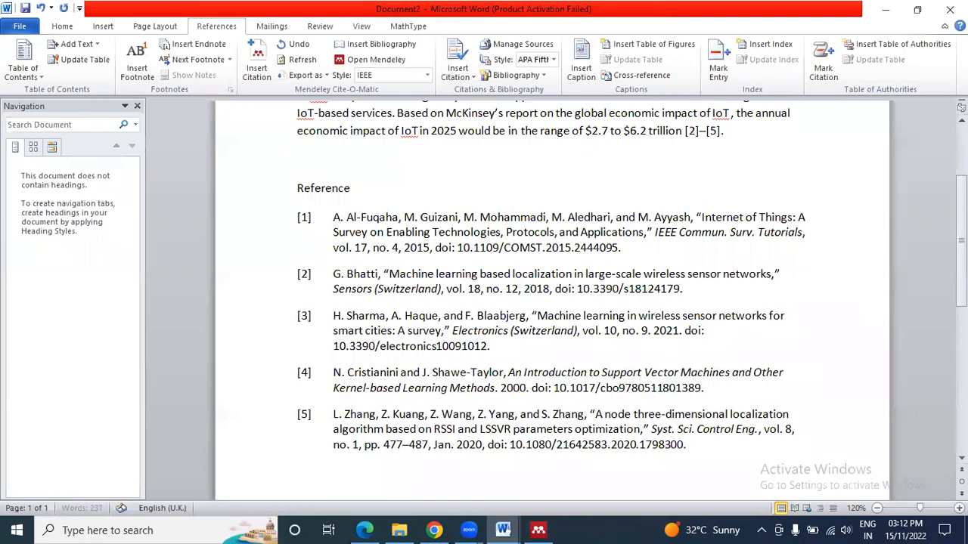
{"action": "type", "text": "s:"}
Examine the author, volume, year and DOI formatting of bibliography entry [1]
{"action": "left_click_drag", "start_coordinate": [333, 248], "coordinate": [588, 248]}
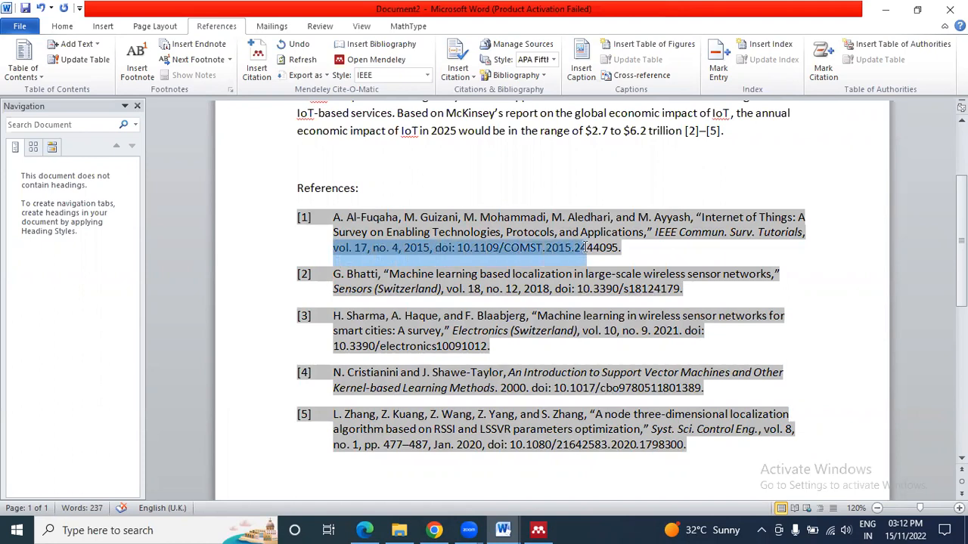
{"action": "left_click", "coordinate": [783, 235]}
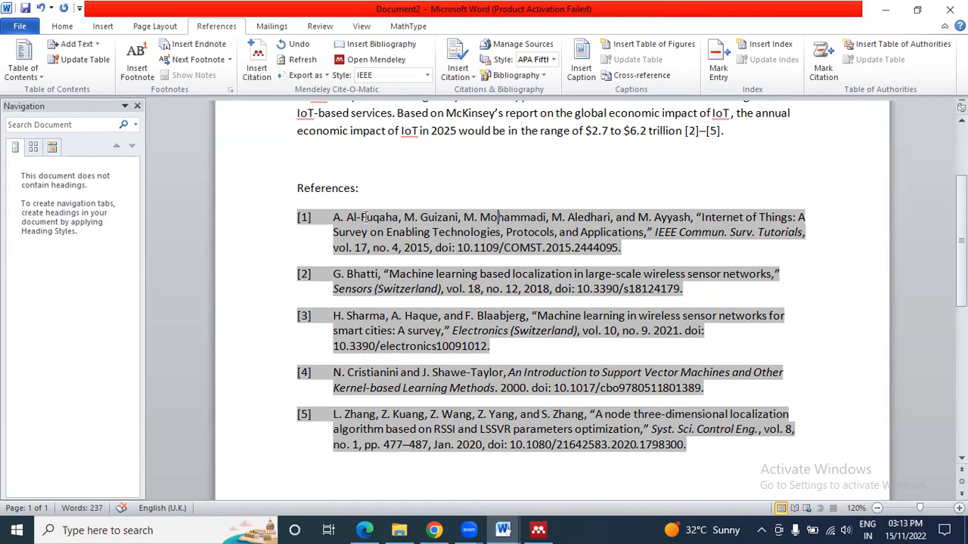
{"action": "left_click_drag", "start_coordinate": [337, 218], "coordinate": [406, 219]}
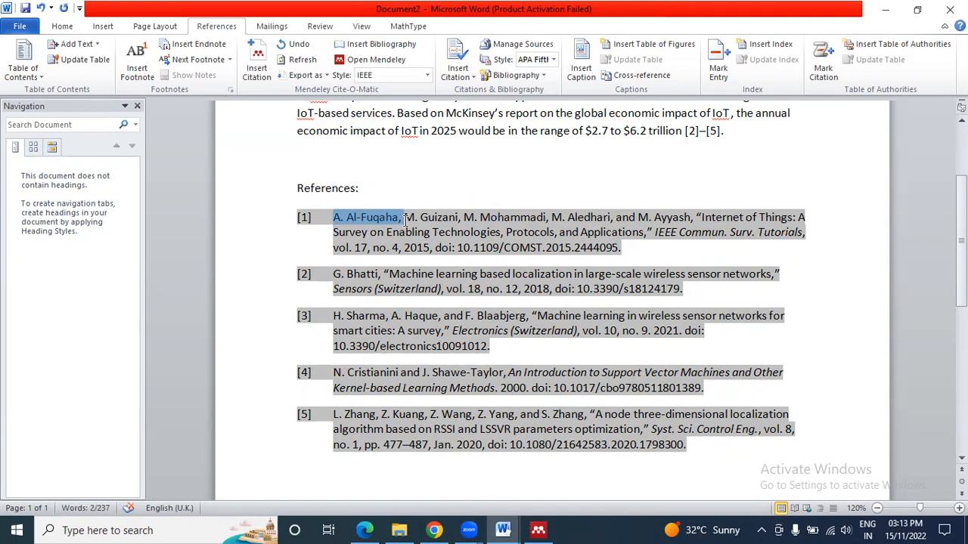
{"action": "left_click", "coordinate": [406, 220]}
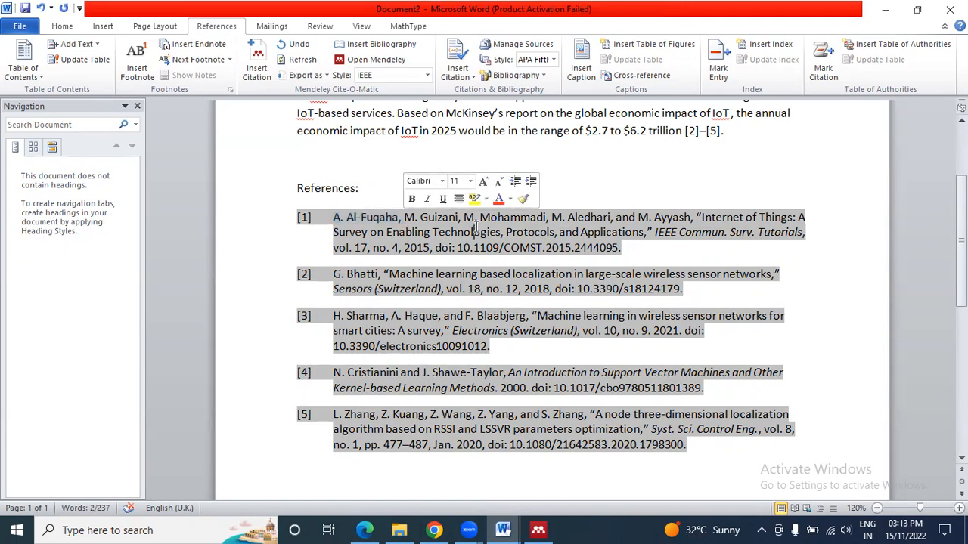
{"action": "left_click_drag", "start_coordinate": [340, 254], "coordinate": [428, 254]}
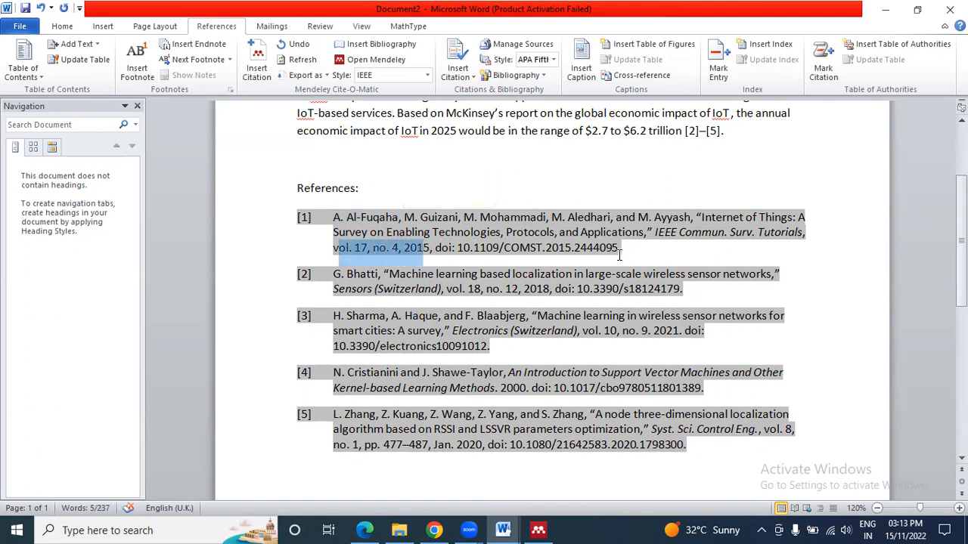
{"action": "left_click", "coordinate": [661, 317]}
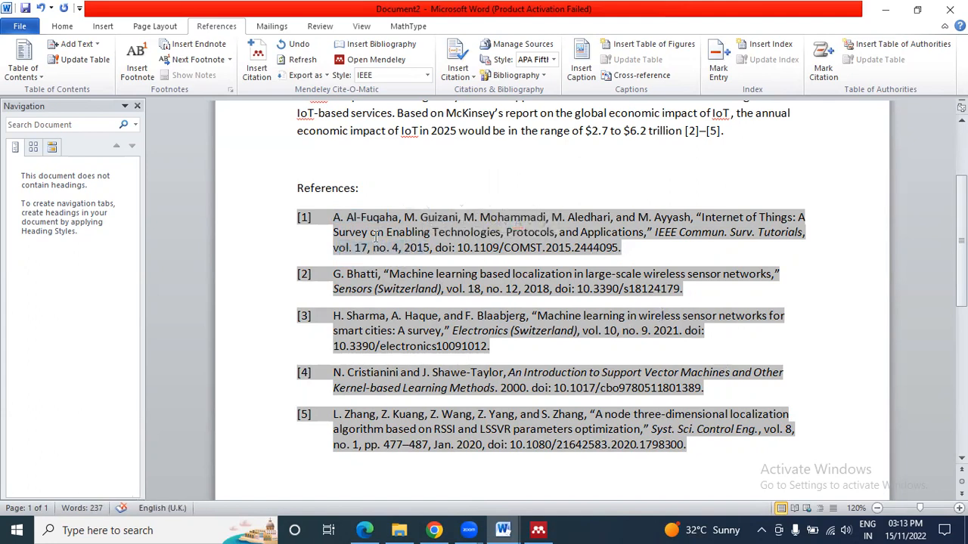
Justify the text of all five bibliography entries
{"action": "left_click_drag", "start_coordinate": [296, 217], "coordinate": [811, 446]}
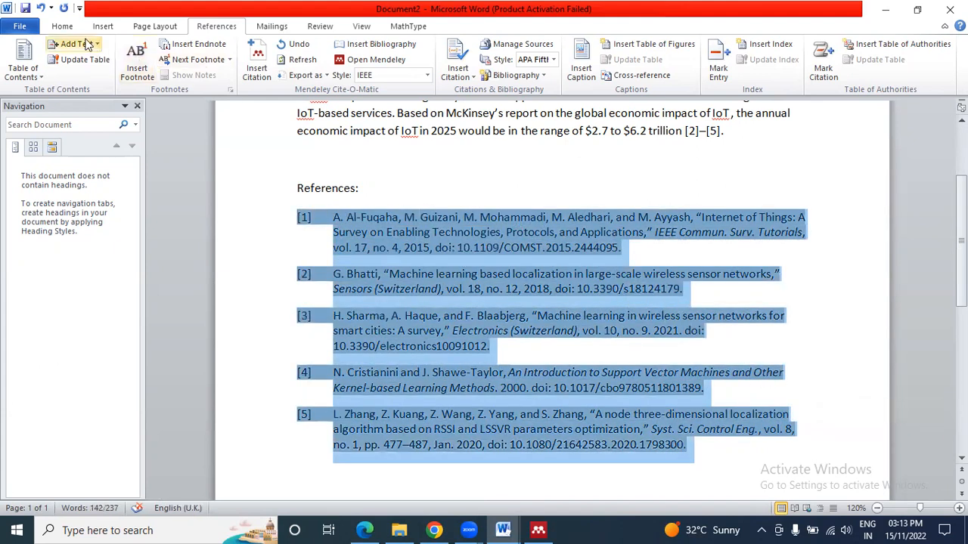
{"action": "left_click", "coordinate": [62, 26]}
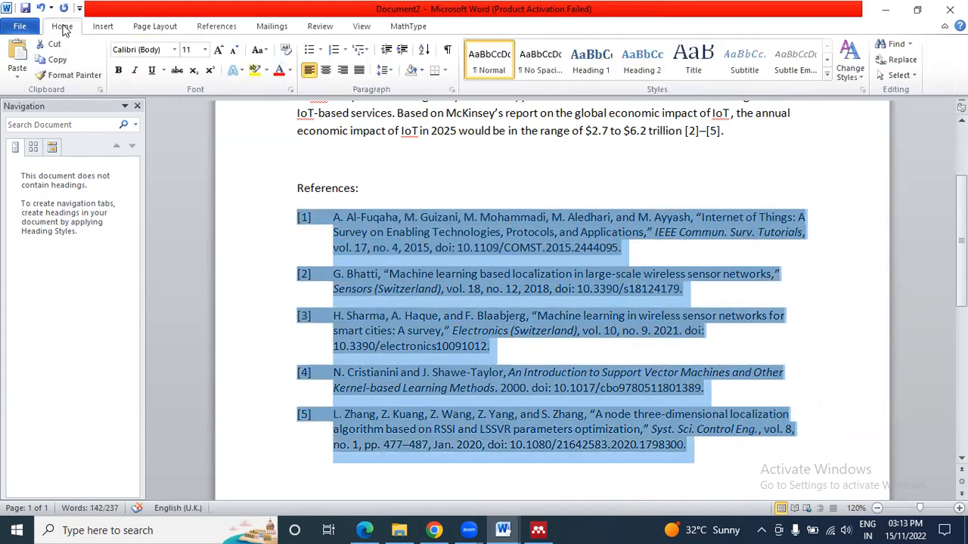
{"action": "left_click", "coordinate": [360, 71]}
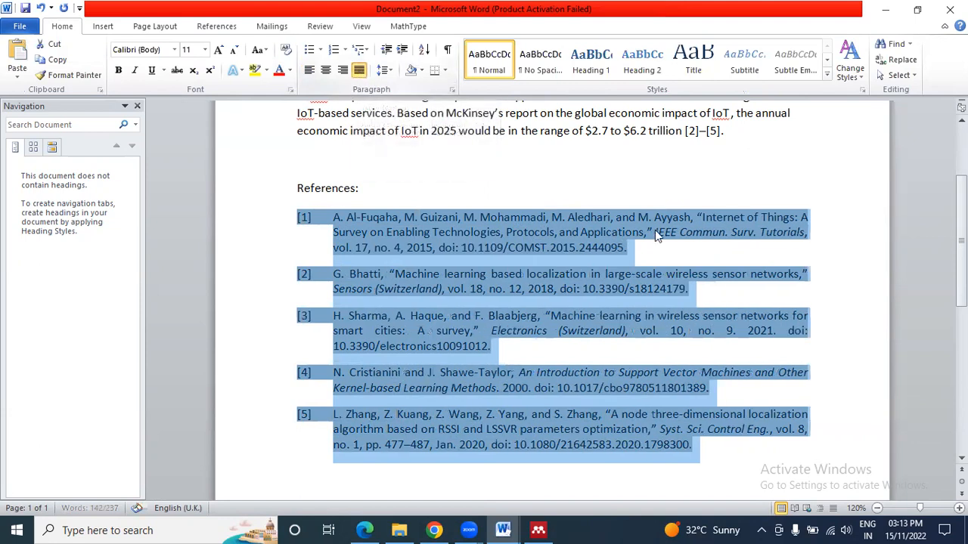
{"action": "left_click", "coordinate": [820, 261]}
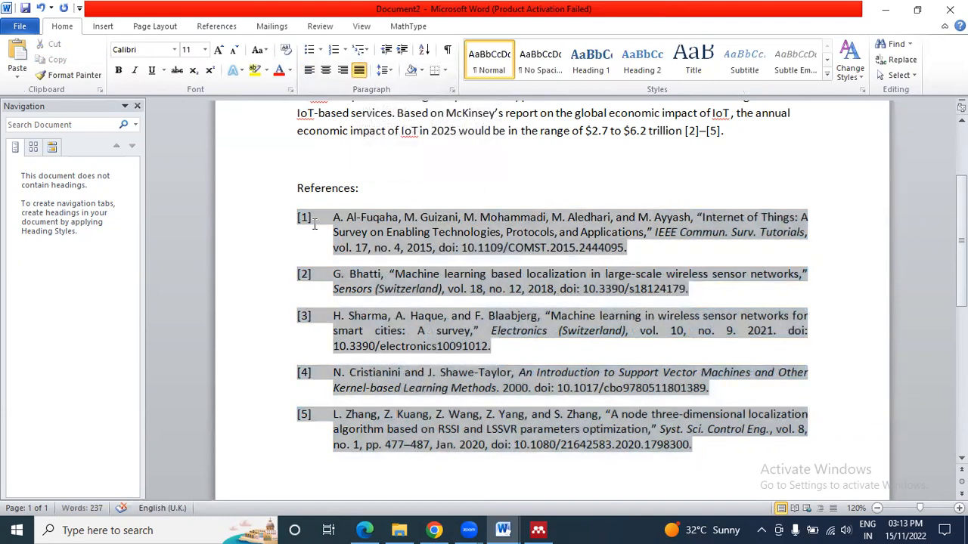
{"action": "left_click_drag", "start_coordinate": [297, 218], "coordinate": [690, 453]}
{"action": "left_click", "coordinate": [730, 467]}
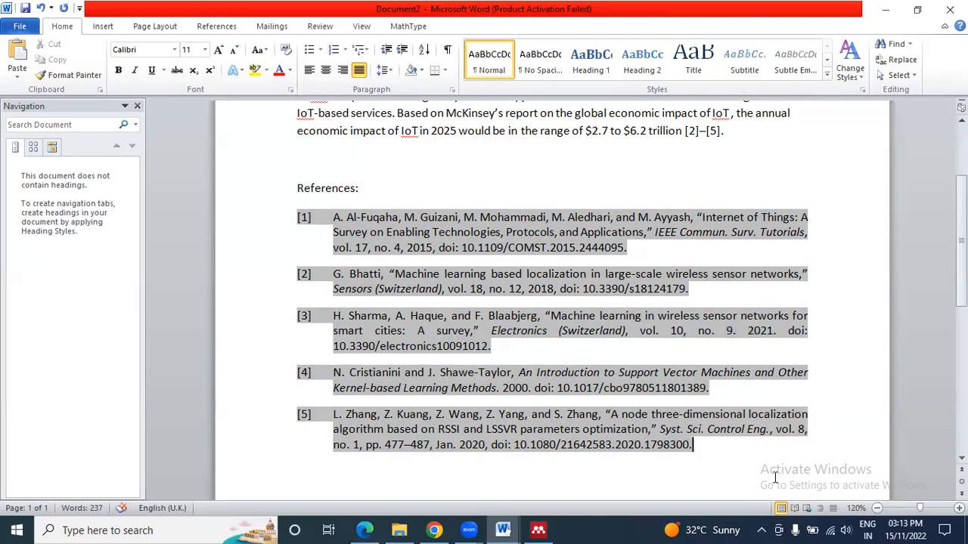
Switch to the "2017 IoT Big Data Analytics.pdf" in Edge and copy the body text of the Contributions section on page 3
{"action": "scroll", "coordinate": [725, 269], "scroll_direction": "up", "scroll_amount": 2}
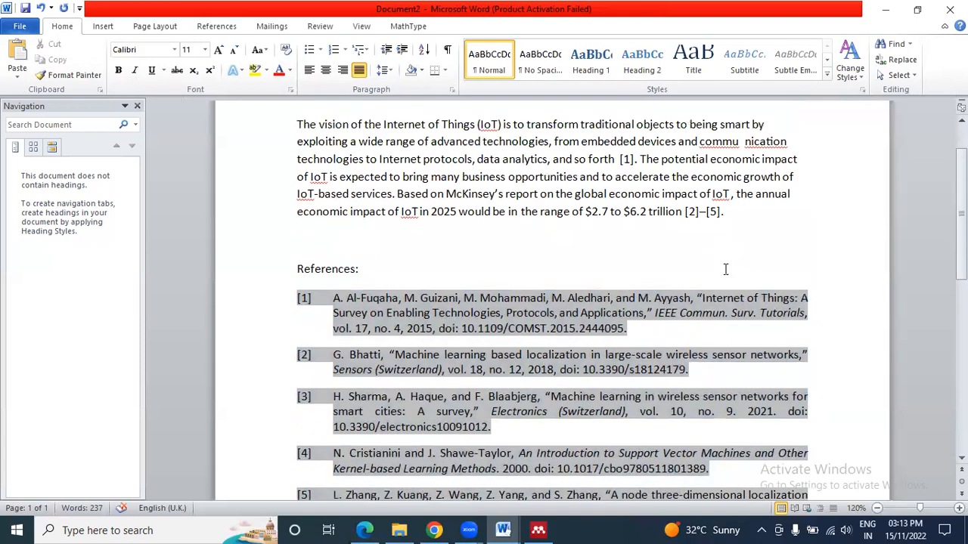
{"action": "left_click", "coordinate": [728, 214]}
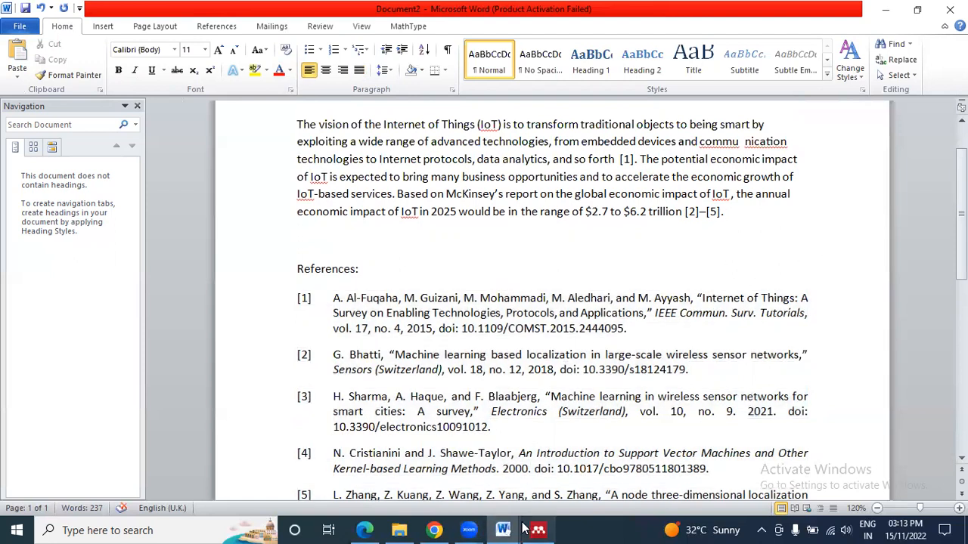
{"action": "left_click", "coordinate": [366, 529]}
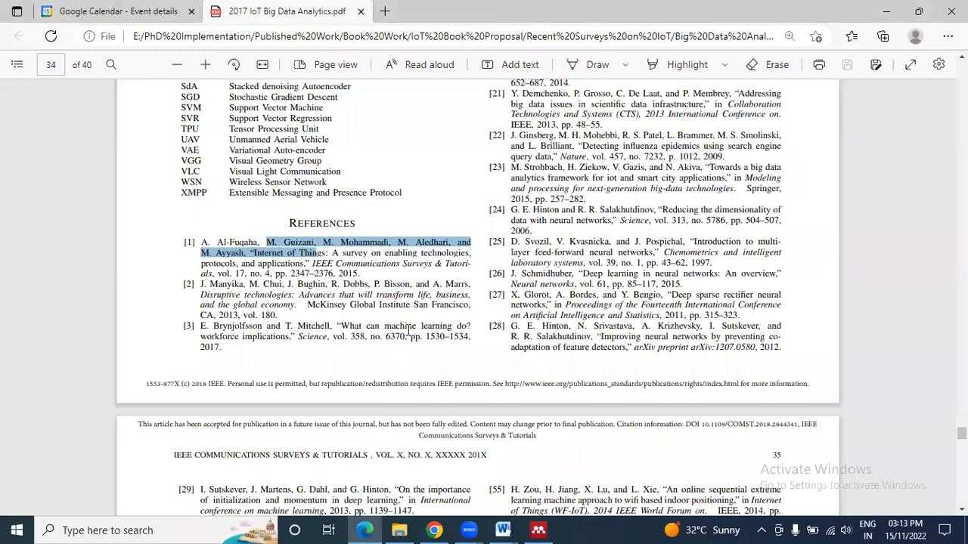
{"action": "left_click_drag", "start_coordinate": [962, 432], "coordinate": [962, 104]}
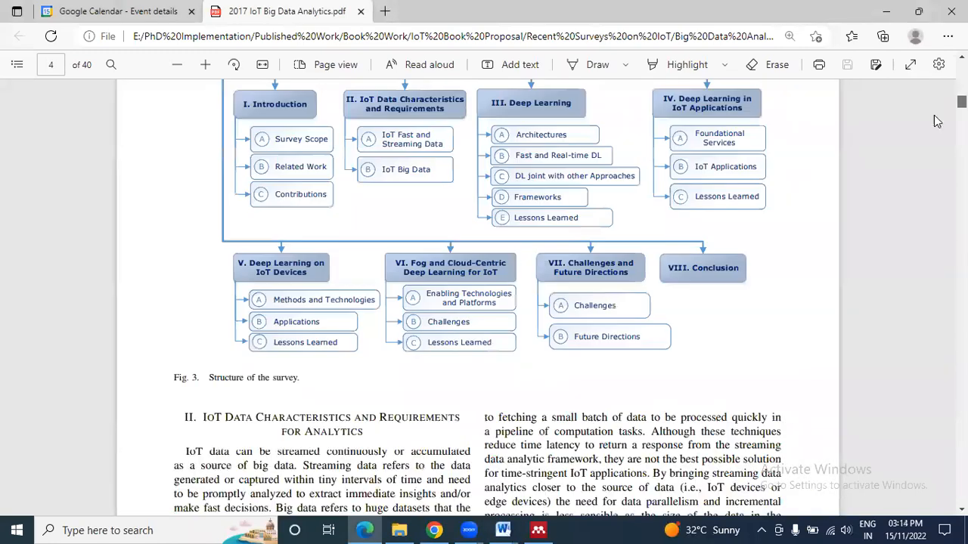
{"action": "scroll", "coordinate": [495, 272], "scroll_direction": "up", "scroll_amount": 3}
{"action": "scroll", "coordinate": [494, 272], "scroll_direction": "up", "scroll_amount": 10}
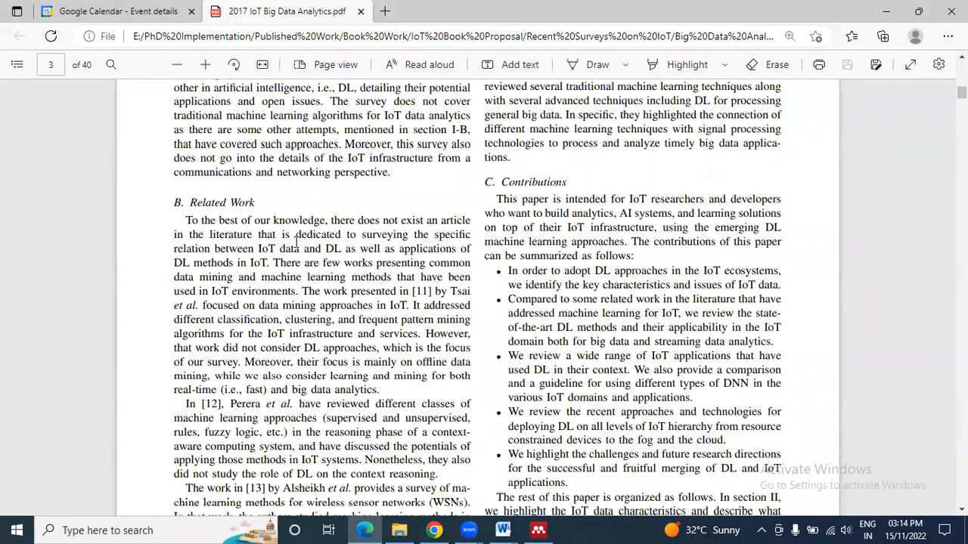
{"action": "scroll", "coordinate": [511, 182], "scroll_direction": "down", "scroll_amount": 2}
{"action": "left_click_drag", "start_coordinate": [496, 129], "coordinate": [579, 414]}
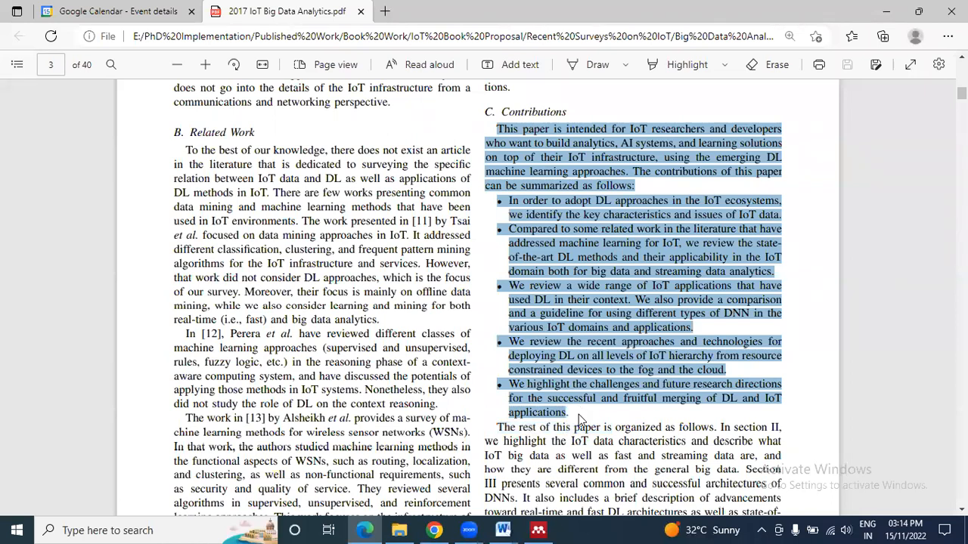
Return to Word and paste the copied Contributions text as a new paragraph between the first paragraph and the References heading
{"action": "left_click", "coordinate": [510, 528]}
{"action": "left_click", "coordinate": [589, 472]}
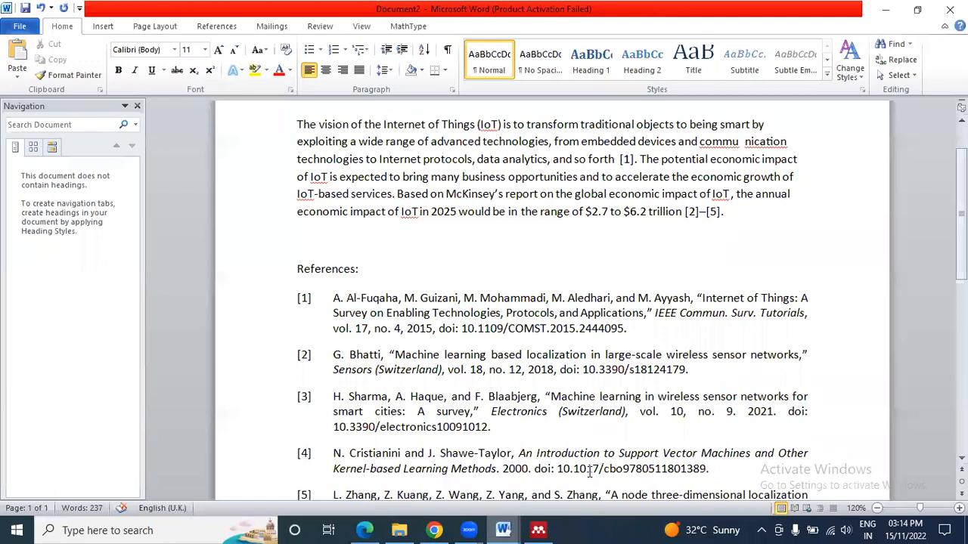
{"action": "left_click", "coordinate": [304, 236]}
{"action": "key", "text": "Return"}
{"action": "key", "text": "Return"}
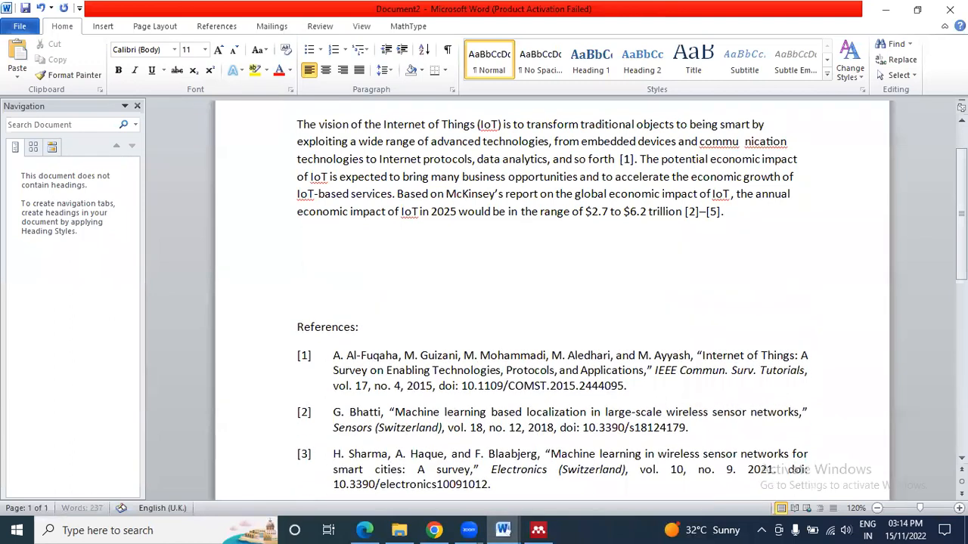
{"action": "type", "text": "This paper is intended for IoT researchers and developers who want to build analytics, AI systems, and learning solutions on top of their IoT infrastructure, using the emerging DL machine learning approaches. The contributions of this paper can be summarized as follows: • In order to adopt DL approaches in the IoT ecosystems, we identify the key characteristics and issues of IoT data. • Compared to some related work in the literature that have addressed machine learning for IoT, we review the state  of-the-art DL methods and their applicability in the IoT domain both for big data and streaming data analytics. • We review a wide range of IoT applications that have used DL in their context. We also provide a comparison and a guideline for using different types of DNN in the various IoT domains and applications. • We review the recent approaches and technologies for deploying DL on all levels of IoT hierarchy from resource constrained devices to the fog and the cloud. • We highlight the challenges and future research directions for the successful and fruitful merging of DL and IoT applications"}
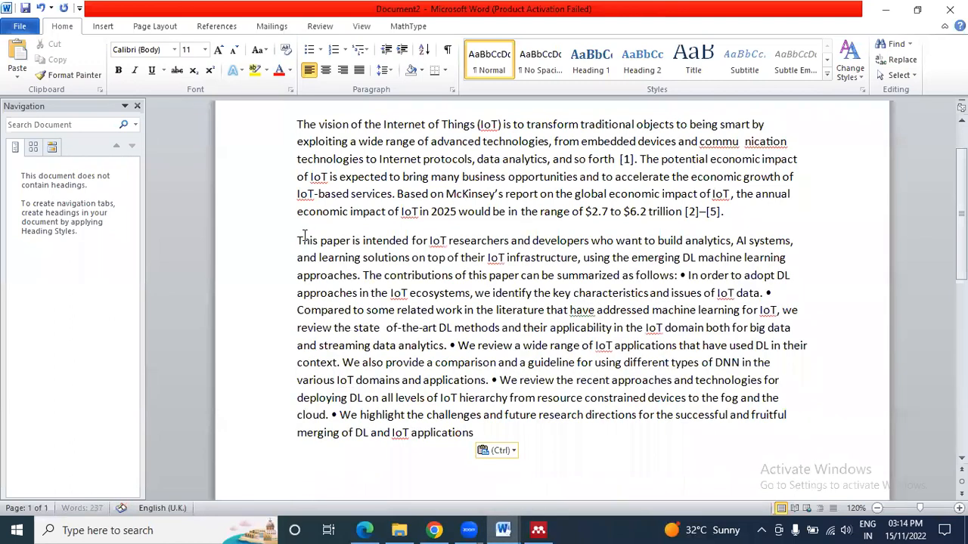
Indent the first line of the pasted paragraph, "This paper is intended for IoT researchers", with a tab
{"action": "key", "text": "ctrl+Up"}
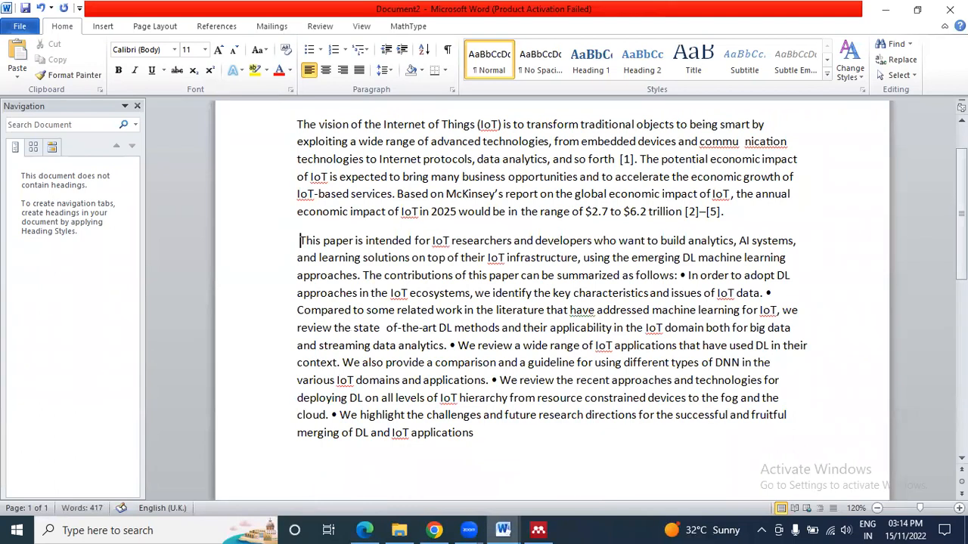
{"action": "key", "text": "Tab"}
{"action": "key", "text": "Delete"}
Break the pasted contributions text so that each of its five bullet points starts on its own line
{"action": "left_click", "coordinate": [723, 275]}
{"action": "key", "text": "Return"}
{"action": "left_click", "coordinate": [392, 321]}
{"action": "key", "text": "Return"}
{"action": "left_click", "coordinate": [448, 386]}
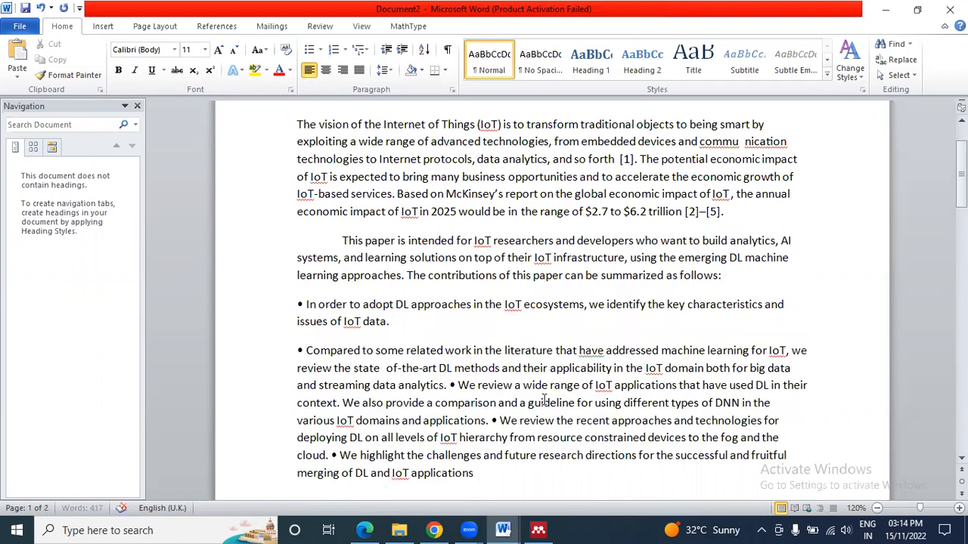
{"action": "key", "text": "Return"}
{"action": "left_click", "coordinate": [366, 449]}
{"action": "key", "text": "Return"}
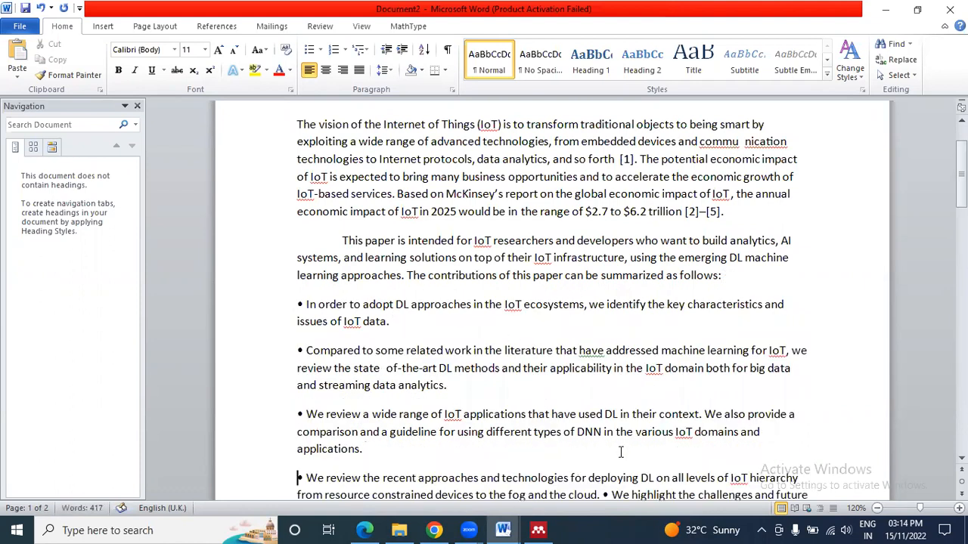
{"action": "scroll", "coordinate": [529, 423], "scroll_direction": "down", "scroll_amount": 2}
{"action": "left_click", "coordinate": [602, 415]}
{"action": "key", "text": "Return"}
Start a Mendeley citation right after "learning approaches" in the second paragraph and go to the Mendeley library to choose the source
{"action": "scroll", "coordinate": [593, 417], "scroll_direction": "up", "scroll_amount": 3}
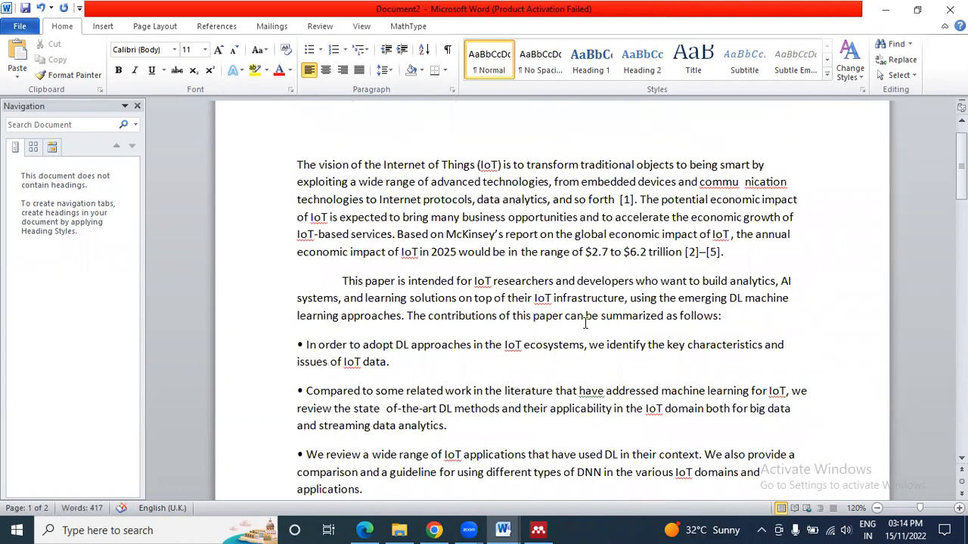
{"action": "left_click", "coordinate": [403, 316]}
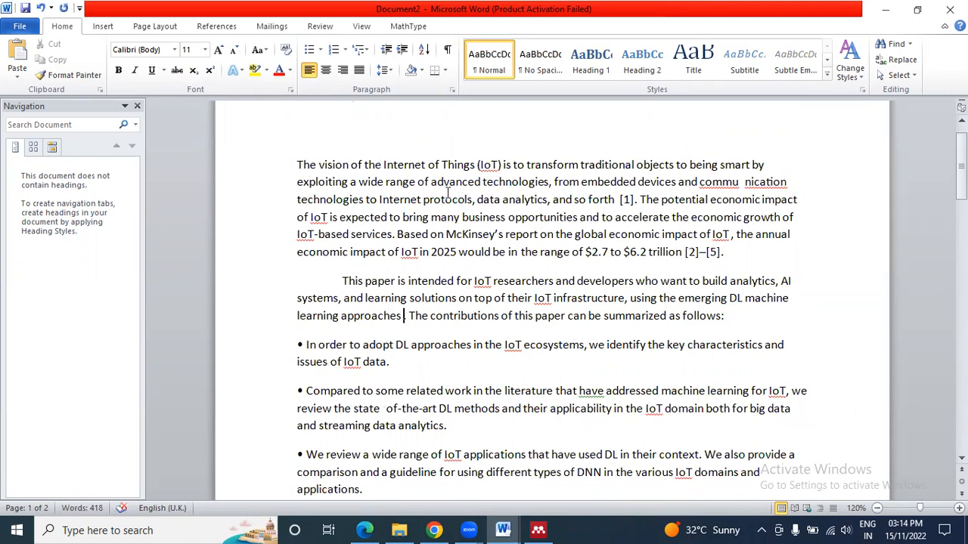
{"action": "left_click", "coordinate": [404, 317]}
{"action": "left_click", "coordinate": [217, 27]}
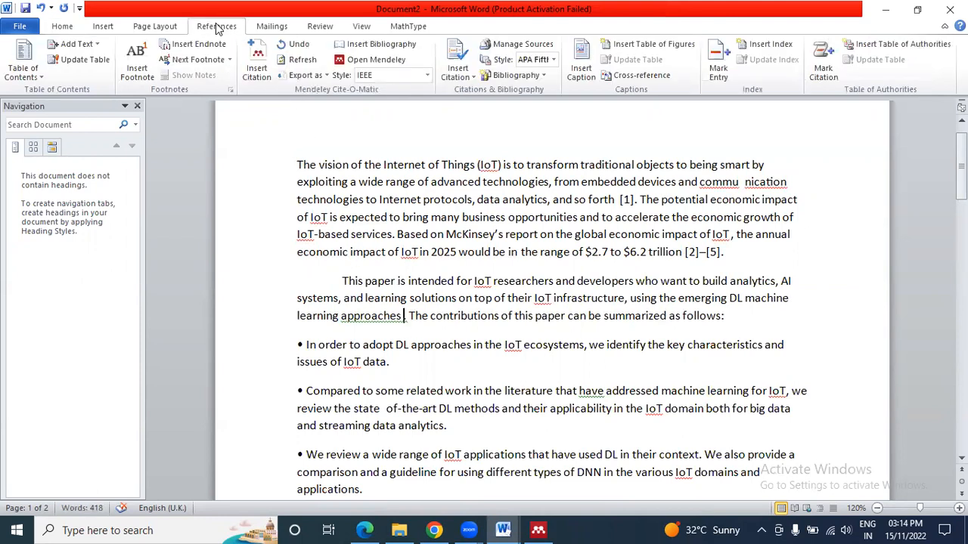
{"action": "left_click", "coordinate": [257, 61]}
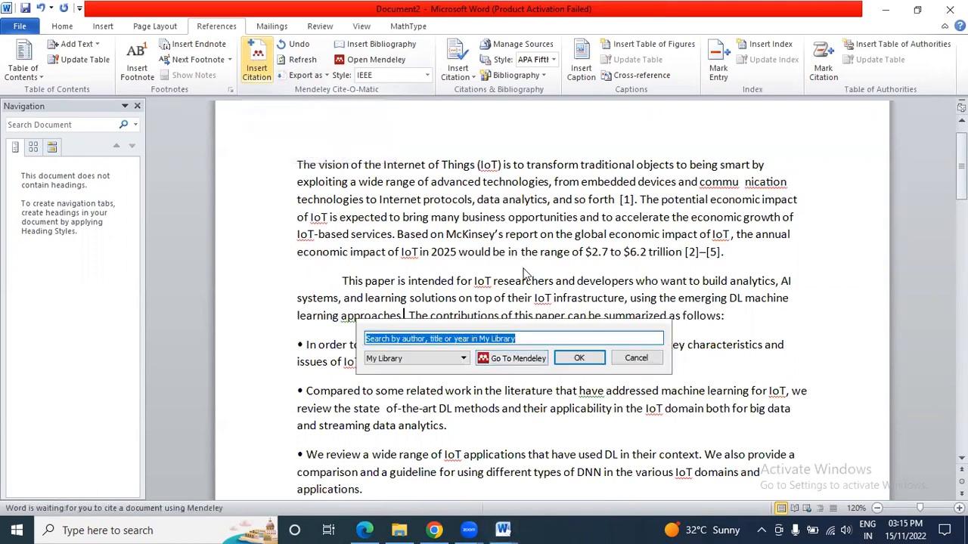
{"action": "left_click", "coordinate": [520, 360]}
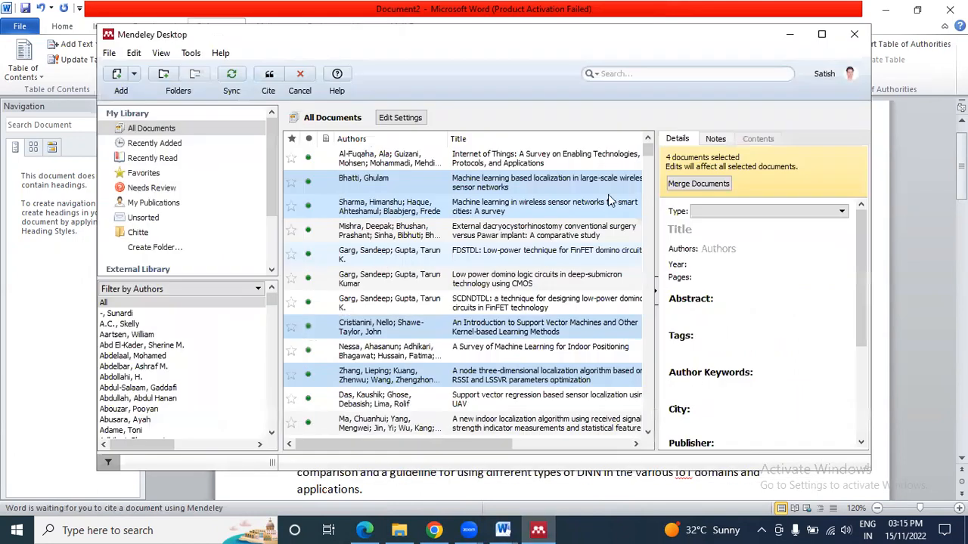
Cite "Comparison of Neural Network Training Functions for RSSI Based Indoor Localization Problem in WSN" from My Publications, sending it to the Word document
{"action": "left_click", "coordinate": [821, 36]}
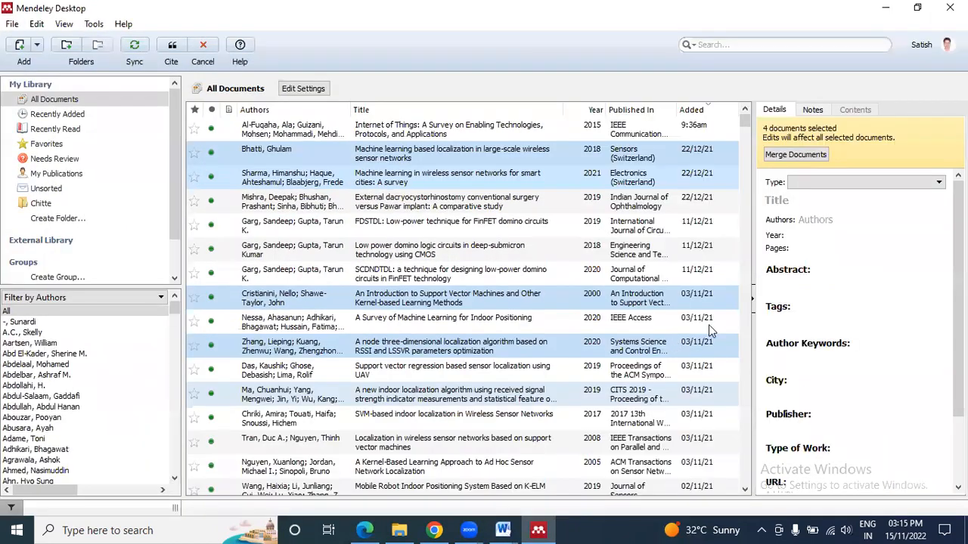
{"action": "scroll", "coordinate": [742, 123], "scroll_direction": "down", "scroll_amount": 1}
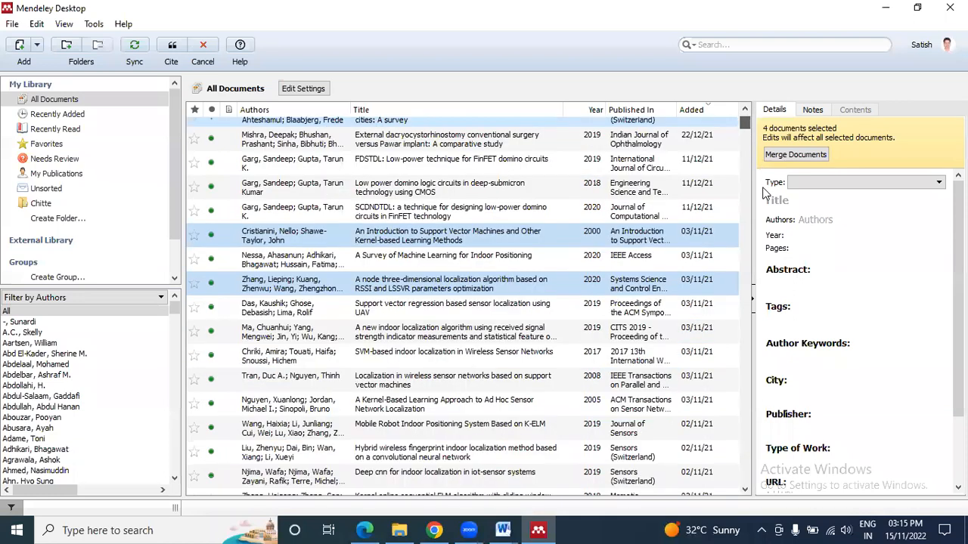
{"action": "scroll", "coordinate": [749, 142], "scroll_direction": "down", "scroll_amount": 10}
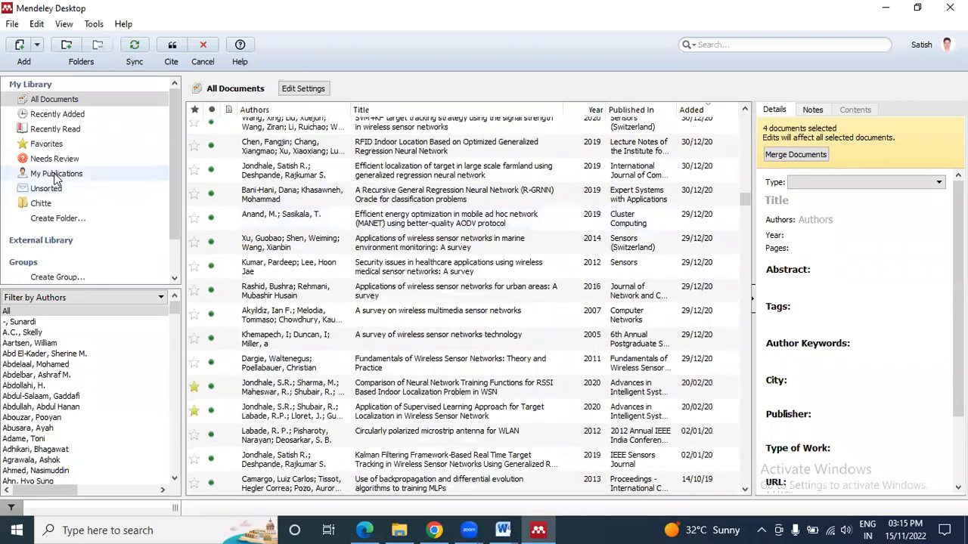
{"action": "left_click", "coordinate": [46, 176]}
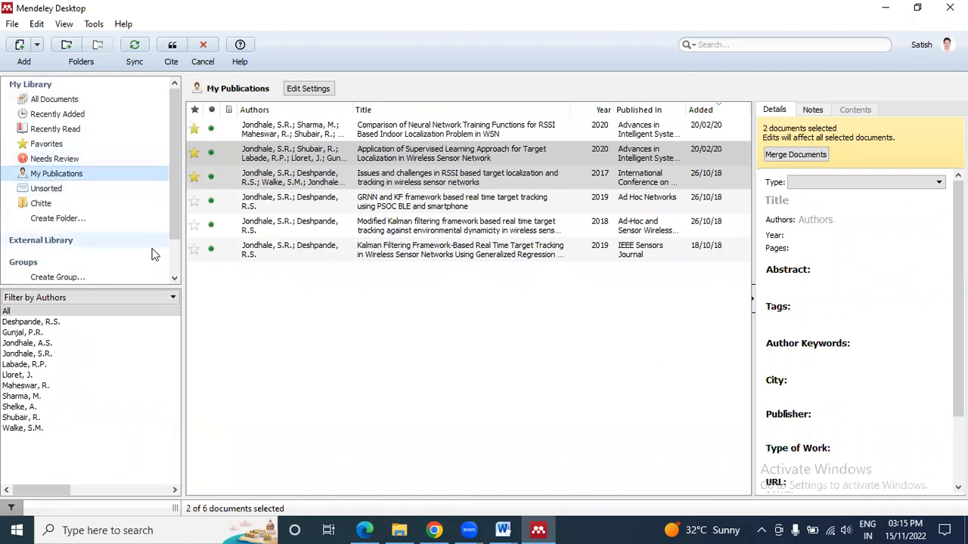
{"action": "left_click", "coordinate": [292, 328]}
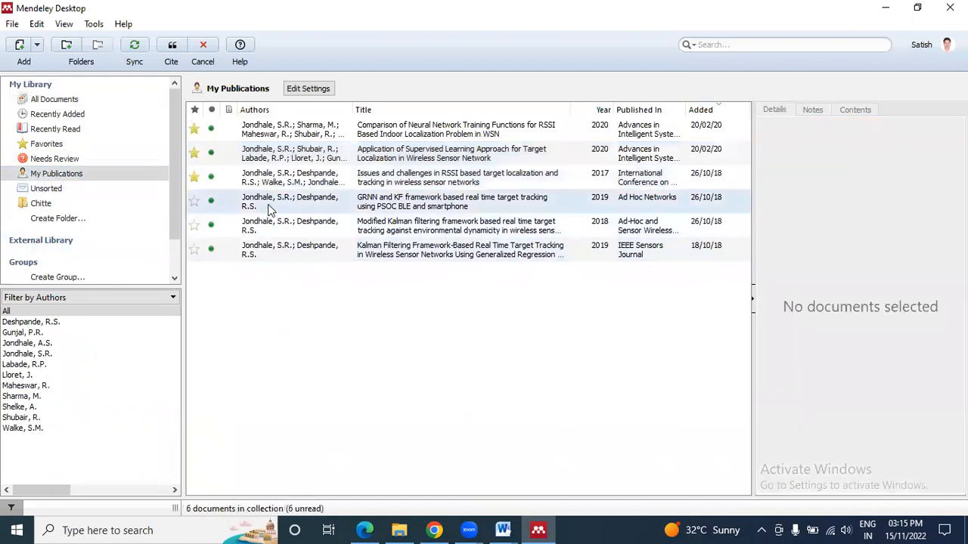
{"action": "left_click", "coordinate": [281, 133]}
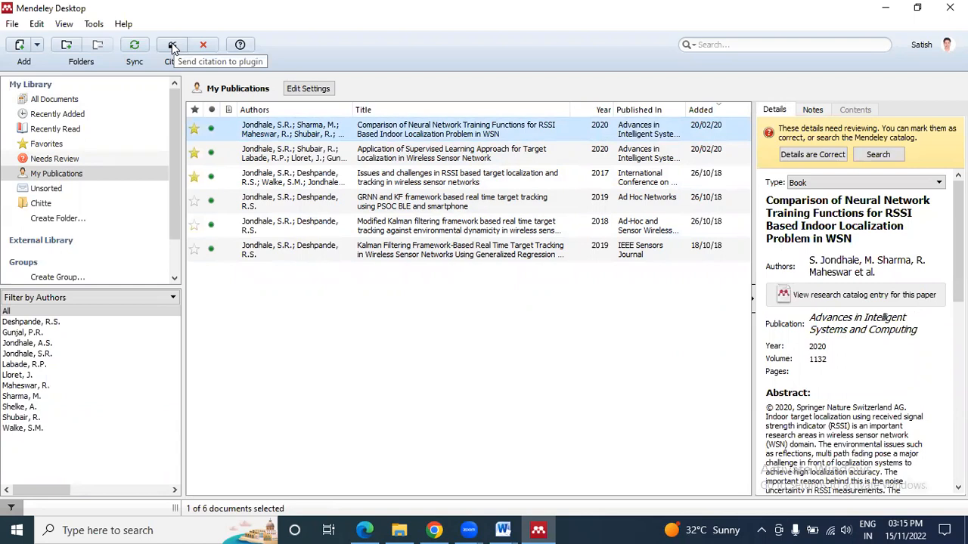
{"action": "left_click", "coordinate": [172, 48]}
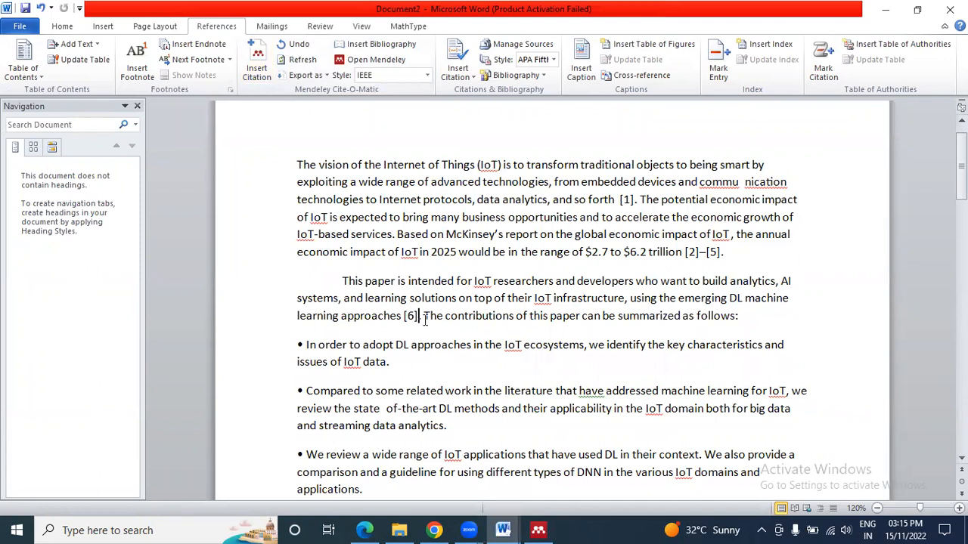
Examine the numbering of the in-text citations in both paragraphs and the matching new entry at the end of the reference list
{"action": "left_click", "coordinate": [415, 319]}
{"action": "left_click_drag", "start_coordinate": [415, 324], "coordinate": [406, 318]}
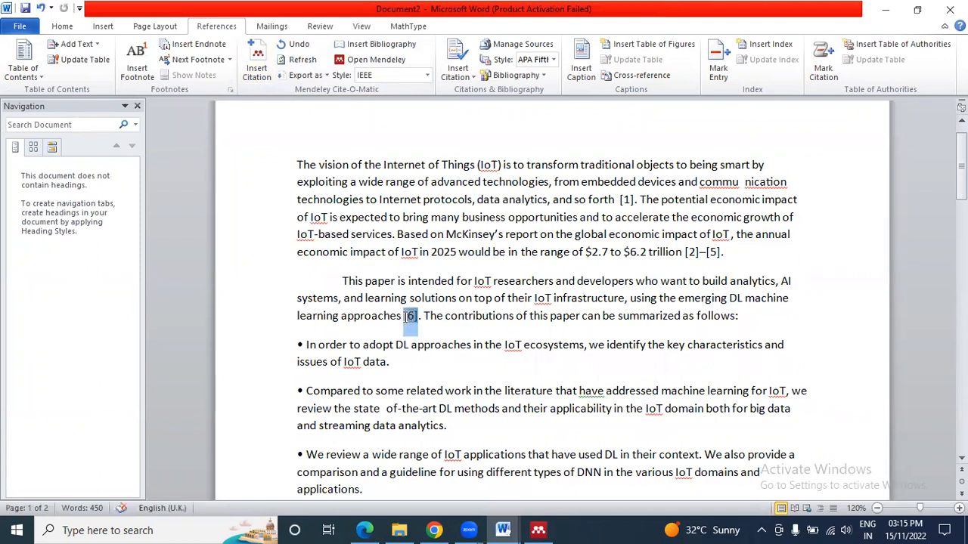
{"action": "left_click", "coordinate": [495, 347]}
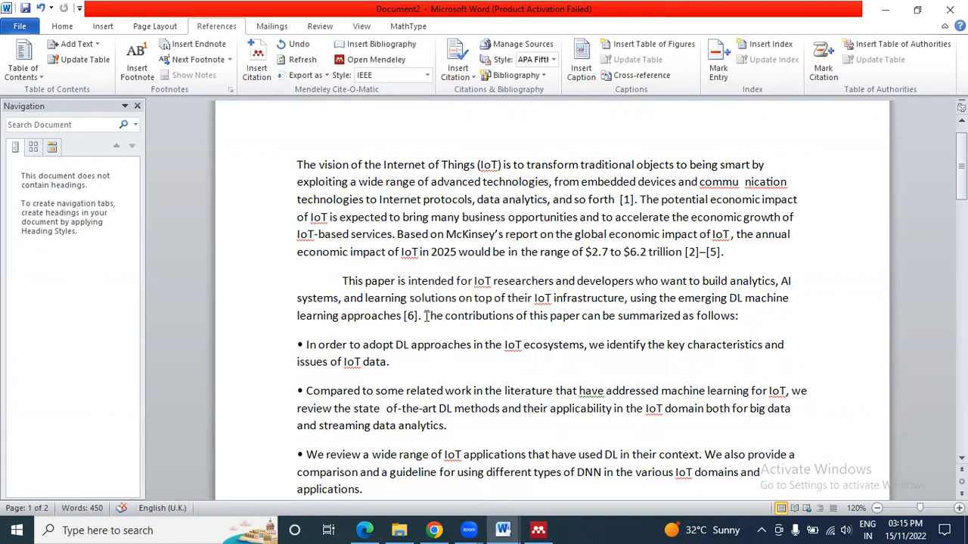
{"action": "left_click_drag", "start_coordinate": [418, 318], "coordinate": [405, 318]}
{"action": "left_click", "coordinate": [758, 245]}
{"action": "left_click_drag", "start_coordinate": [725, 252], "coordinate": [588, 199]}
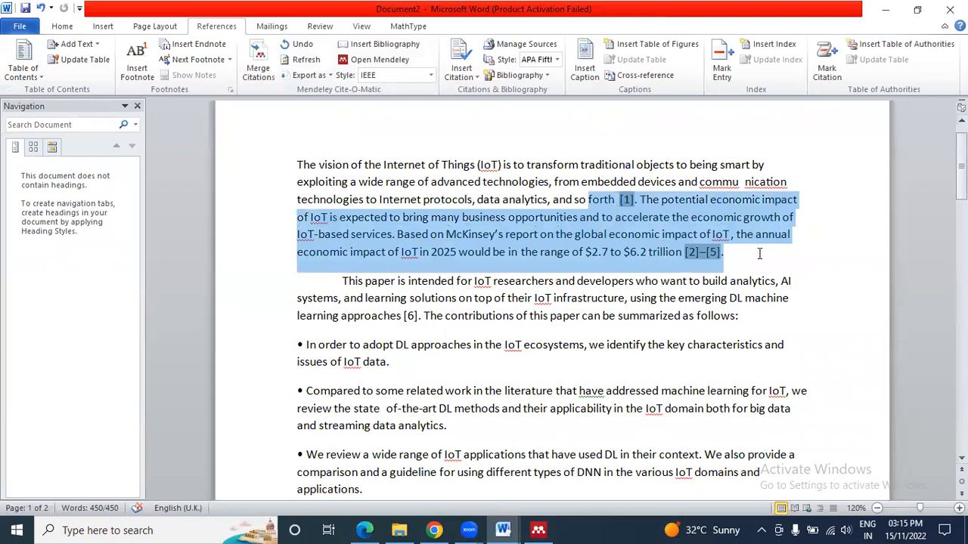
{"action": "left_click", "coordinate": [566, 294]}
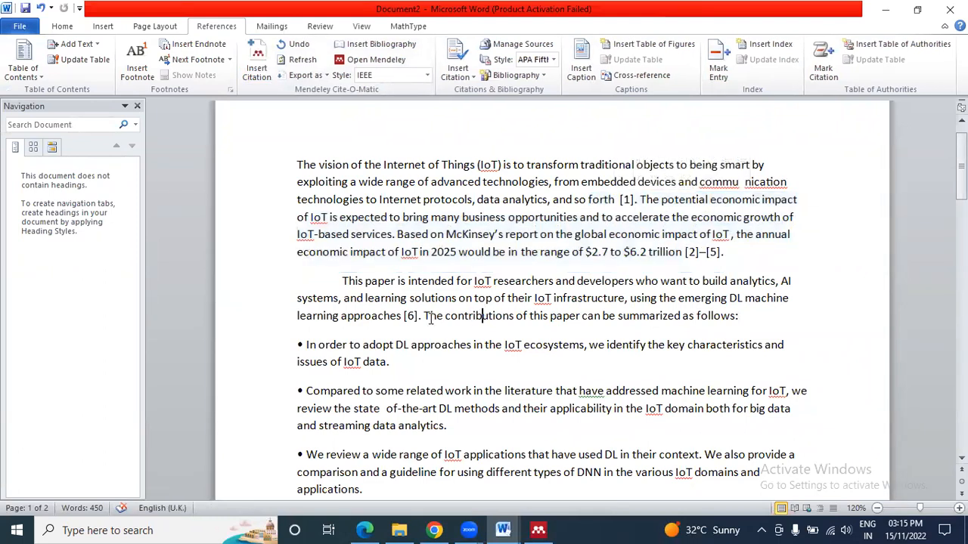
{"action": "left_click_drag", "start_coordinate": [418, 315], "coordinate": [402, 315]}
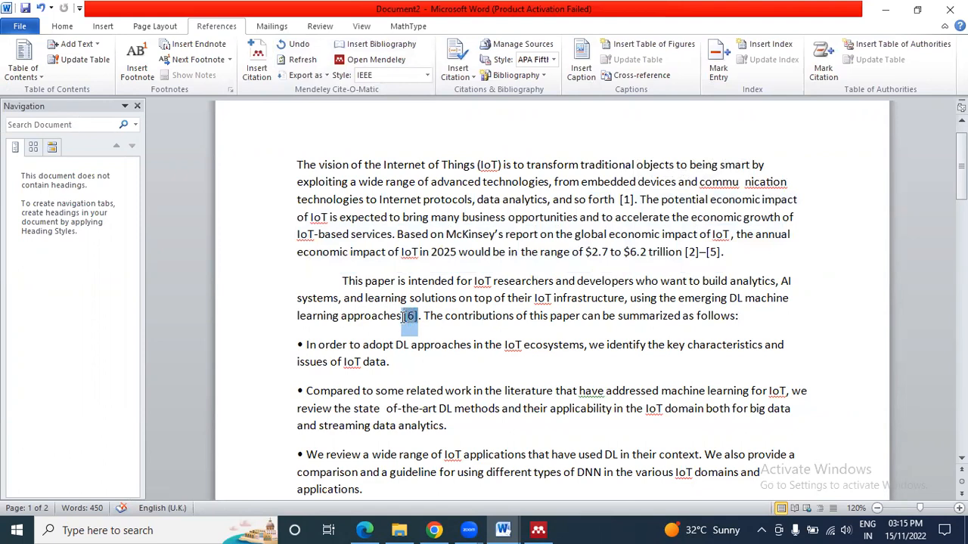
{"action": "left_click", "coordinate": [468, 319]}
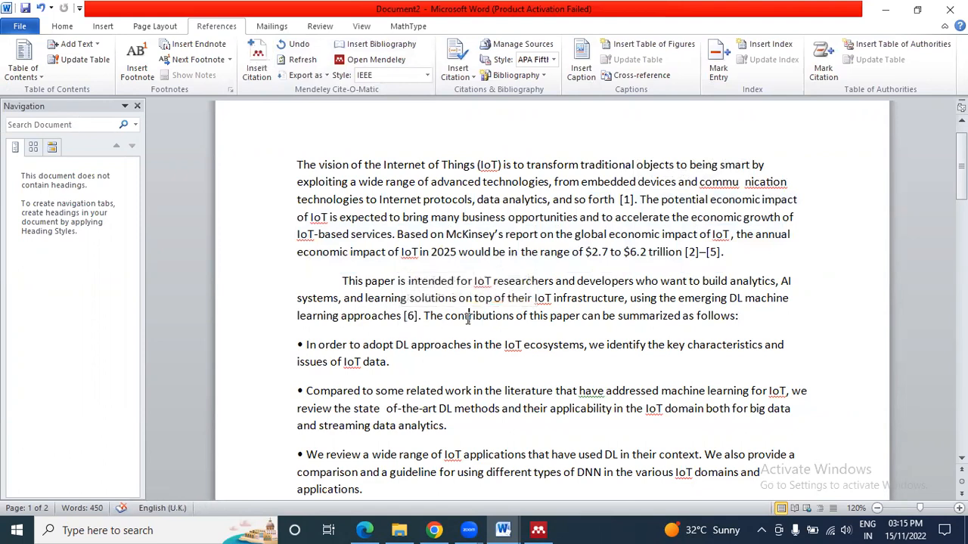
{"action": "scroll", "coordinate": [468, 318], "scroll_direction": "down", "scroll_amount": 10}
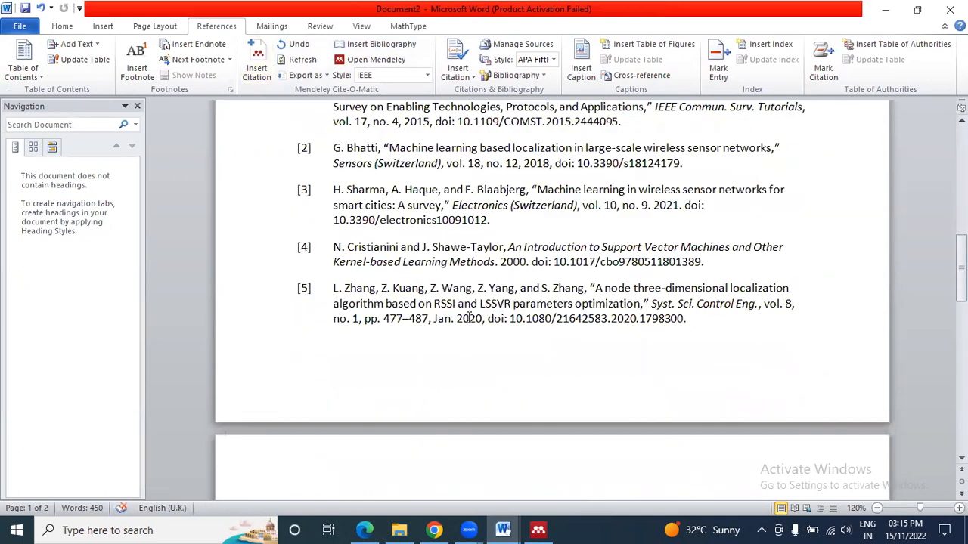
{"action": "scroll", "coordinate": [468, 319], "scroll_direction": "down", "scroll_amount": 4}
{"action": "mouse_move", "coordinate": [332, 282]}
{"action": "left_mouse_down"}
{"action": "mouse_move", "coordinate": [503, 272]}
{"action": "mouse_move", "coordinate": [609, 335]}
{"action": "left_mouse_up"}
{"action": "left_click", "coordinate": [630, 345]}
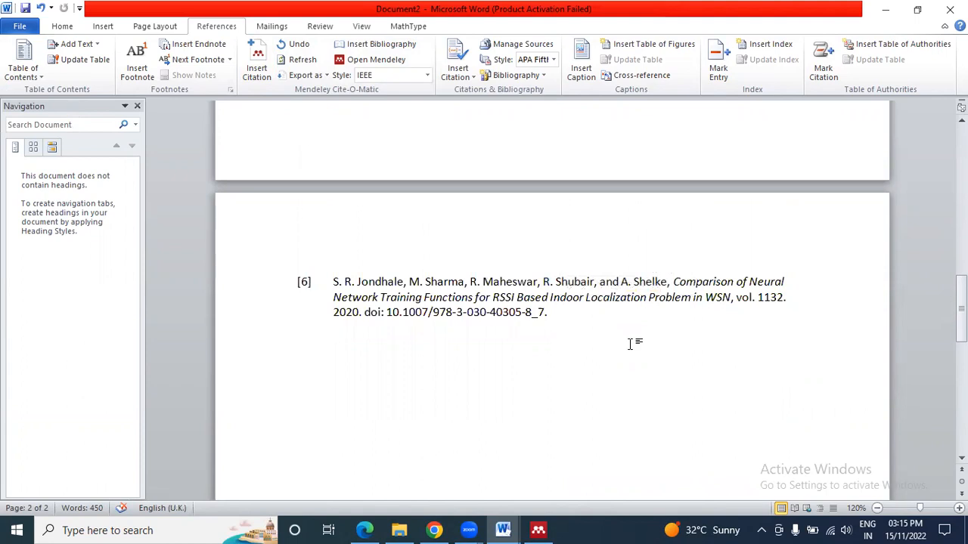
Change the Mendeley citation style to American Medical Association 11th edition and review the reformatted reference list
{"action": "scroll", "coordinate": [630, 344], "scroll_direction": "up", "scroll_amount": 15}
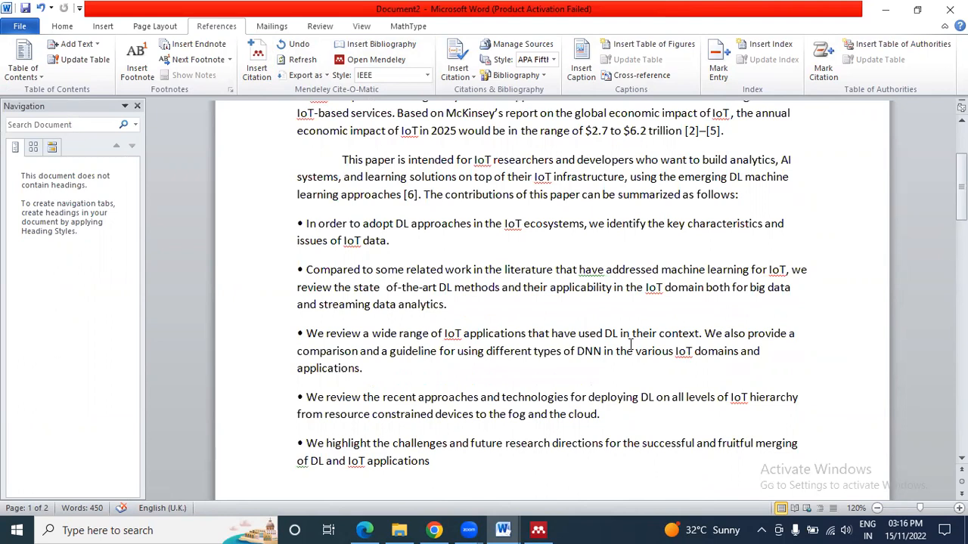
{"action": "scroll", "coordinate": [631, 344], "scroll_direction": "up", "scroll_amount": 5}
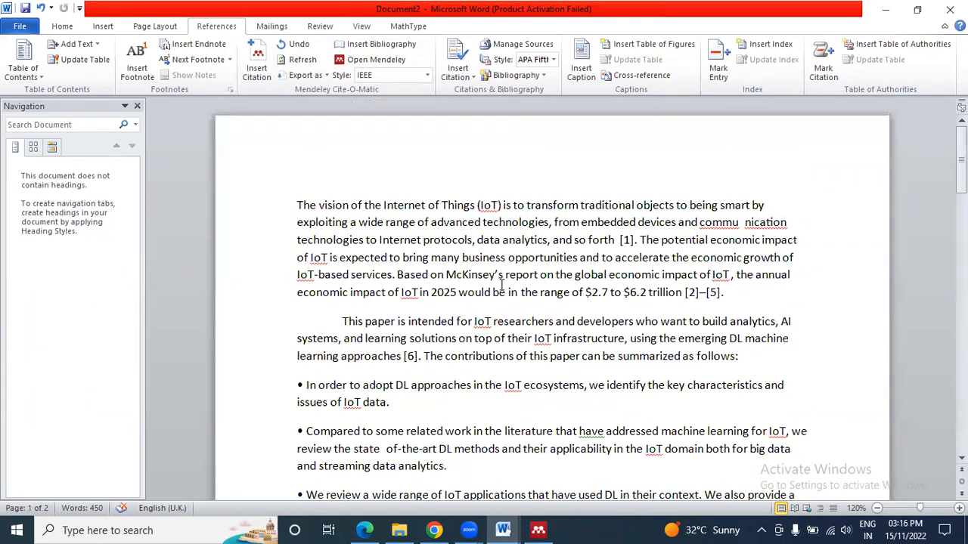
{"action": "left_click", "coordinate": [428, 76]}
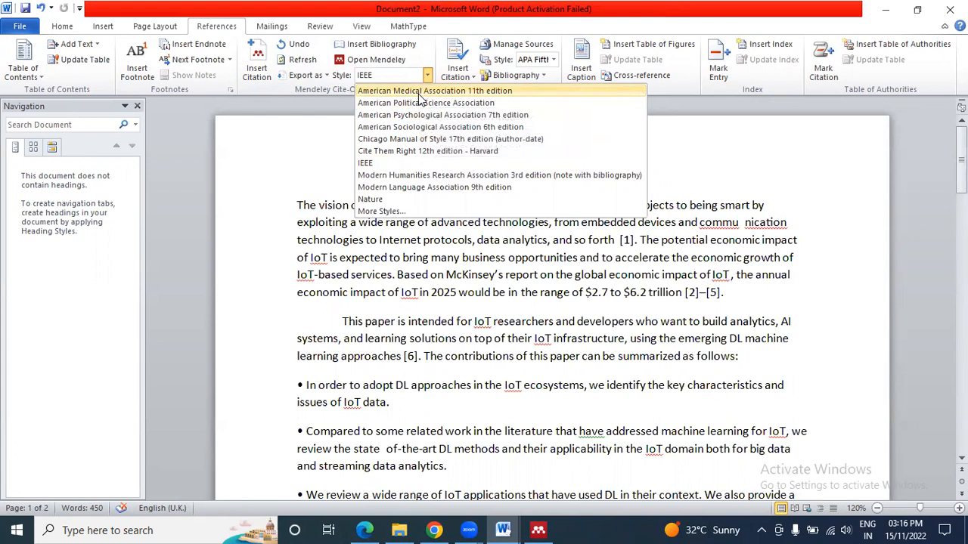
{"action": "left_click", "coordinate": [420, 98]}
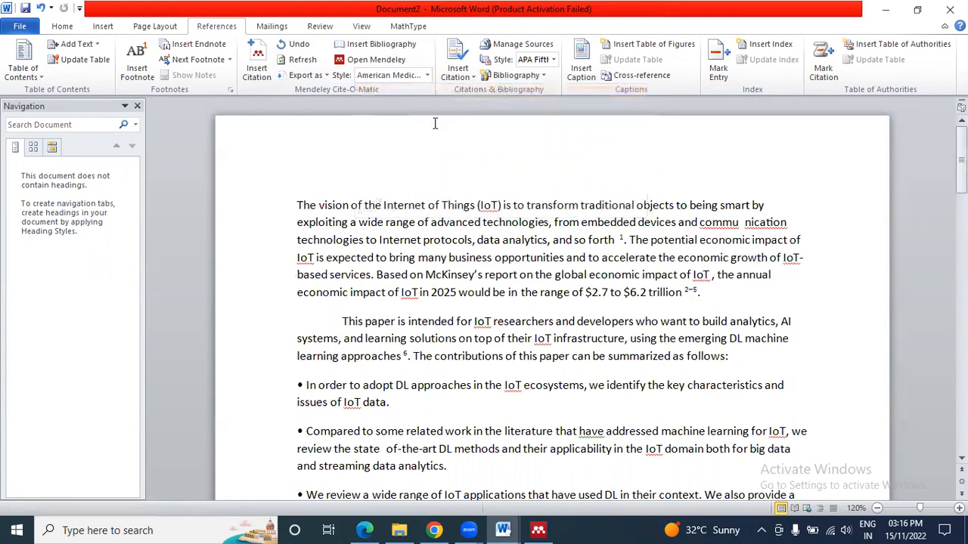
{"action": "scroll", "coordinate": [477, 229], "scroll_direction": "down", "scroll_amount": 5}
{"action": "scroll", "coordinate": [477, 229], "scroll_direction": "down", "scroll_amount": 5}
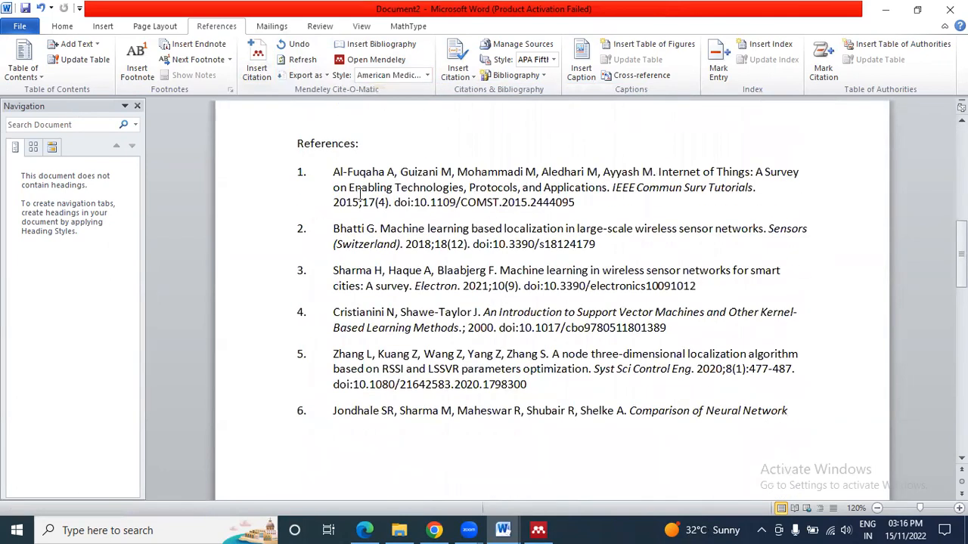
{"action": "scroll", "coordinate": [361, 195], "scroll_direction": "up", "scroll_amount": 2}
Change the Mendeley citation style to American Political Science Association and review the reference list and in-text citations
{"action": "left_click", "coordinate": [426, 74]}
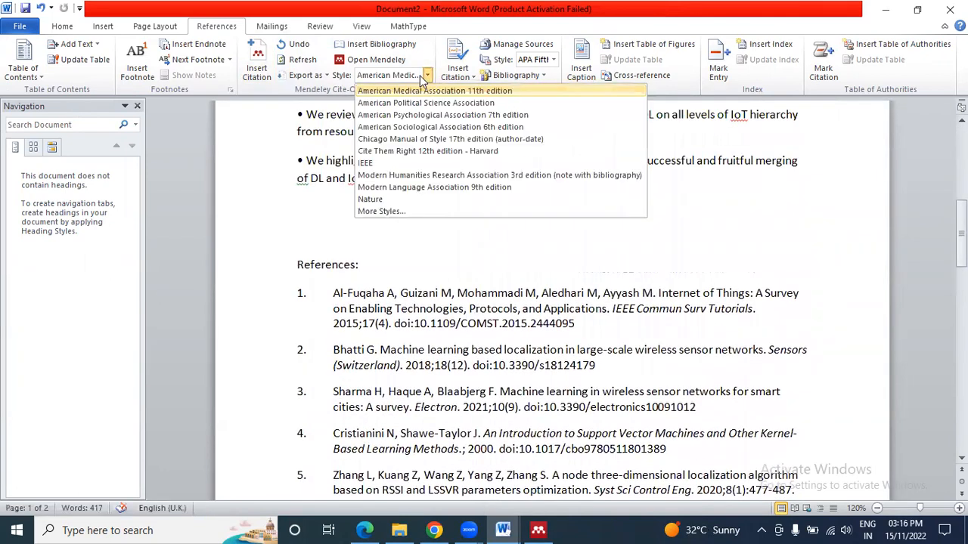
{"action": "left_click", "coordinate": [423, 102]}
{"action": "scroll", "coordinate": [464, 261], "scroll_direction": "down", "scroll_amount": 3}
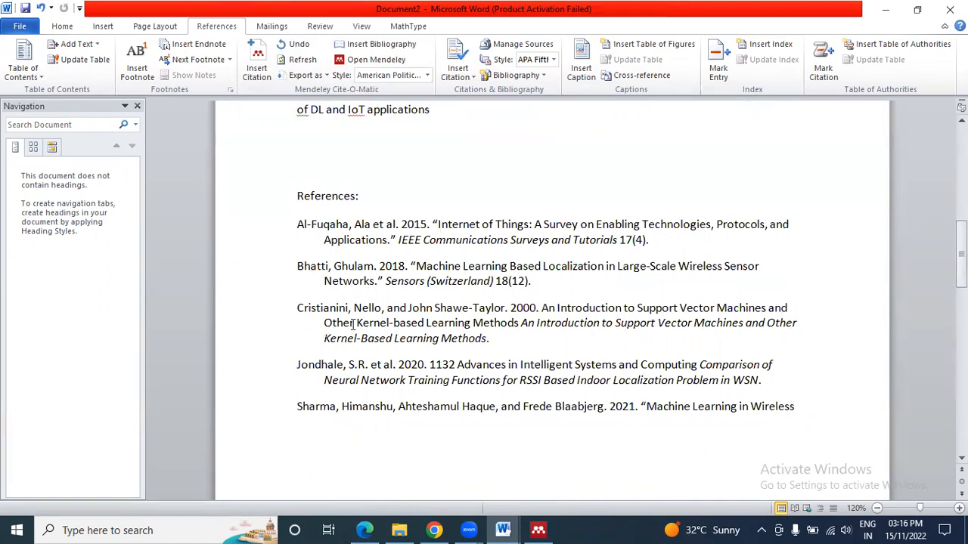
{"action": "scroll", "coordinate": [352, 326], "scroll_direction": "up", "scroll_amount": 10}
Set the Mendeley citation style back to IEEE and check the reference list
{"action": "left_click", "coordinate": [427, 75]}
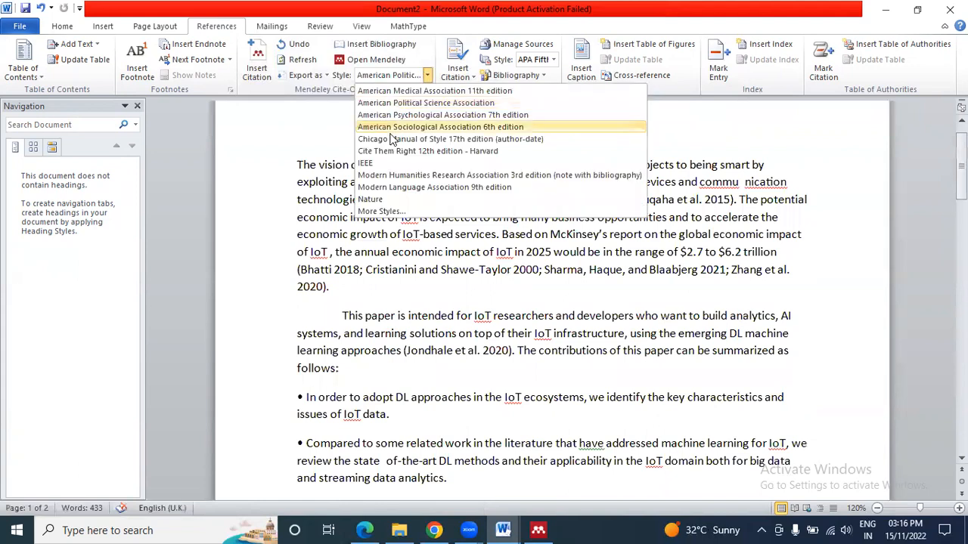
{"action": "left_click", "coordinate": [379, 164]}
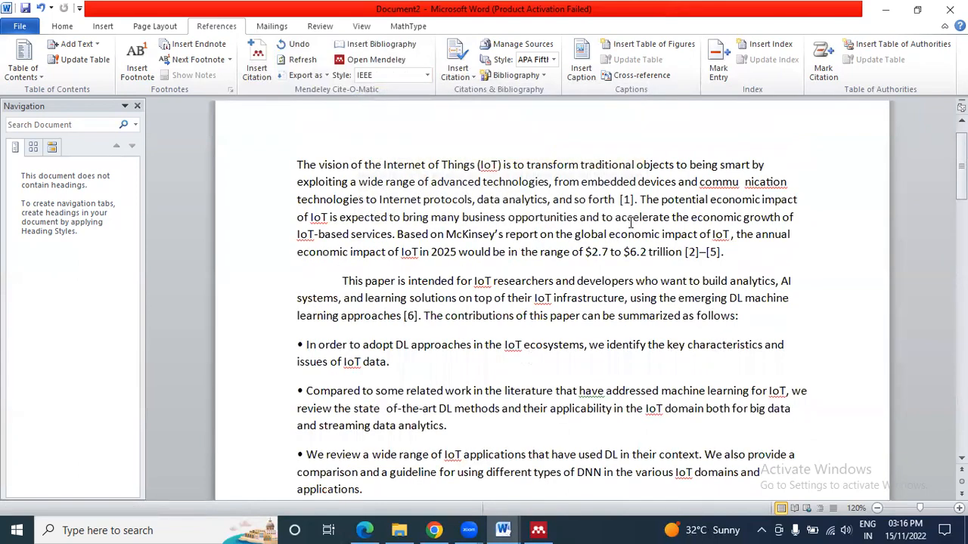
{"action": "scroll", "coordinate": [543, 315], "scroll_direction": "down", "scroll_amount": 10}
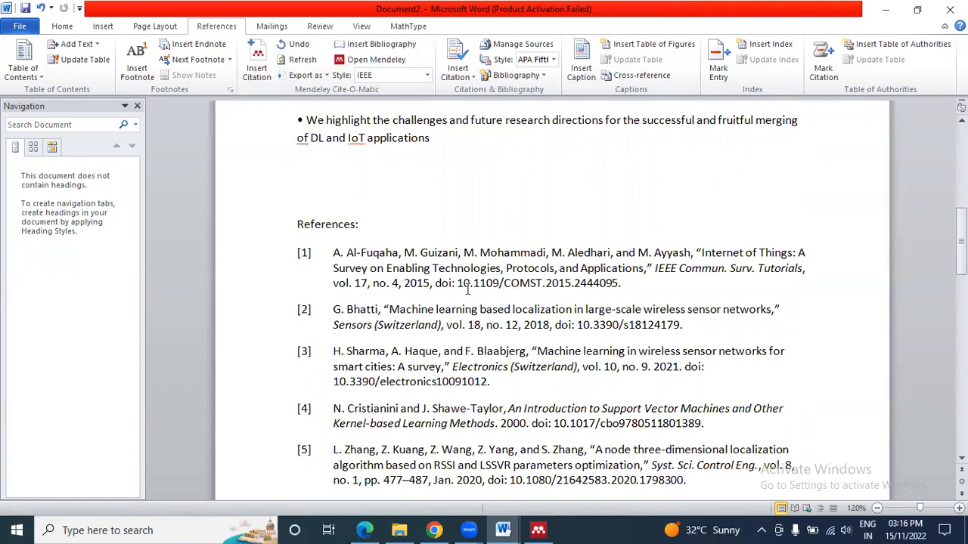
Cite the paper "Detection and Classification of Cervical Spondylosis Using Image Segmentation Techniques" from the Mendeley library after "issues of IoT data" in the first bullet
{"action": "scroll", "coordinate": [468, 288], "scroll_direction": "up", "scroll_amount": 6}
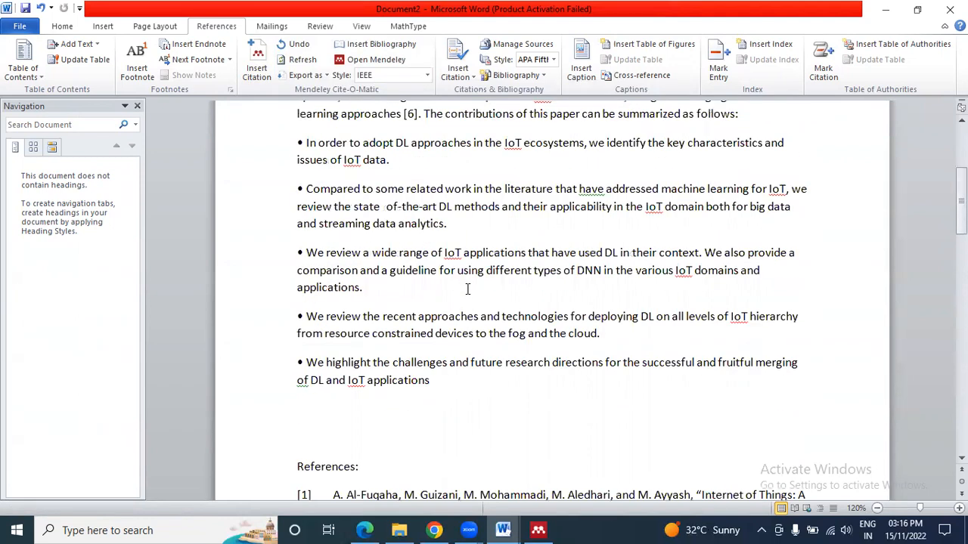
{"action": "scroll", "coordinate": [467, 267], "scroll_direction": "up", "scroll_amount": 2}
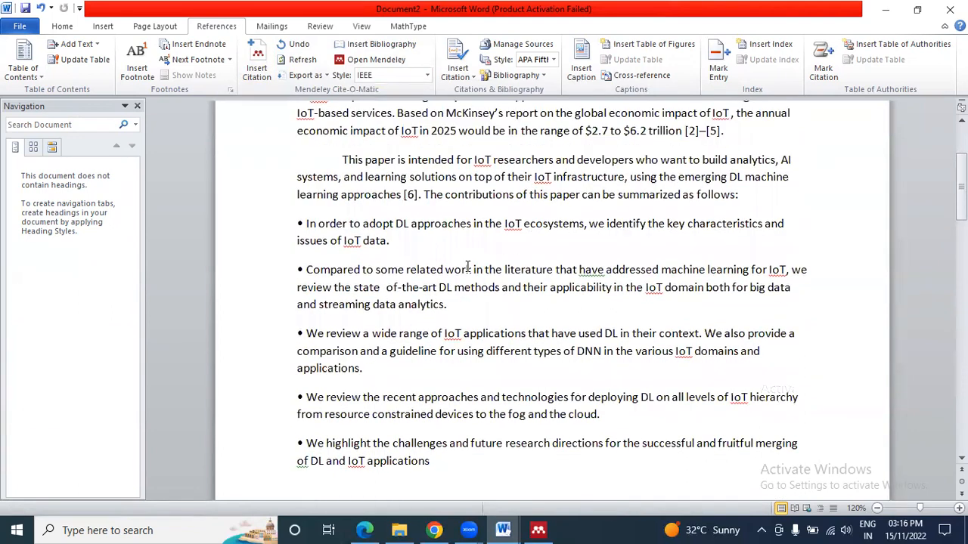
{"action": "left_click", "coordinate": [390, 240]}
{"action": "type", "text": "."}
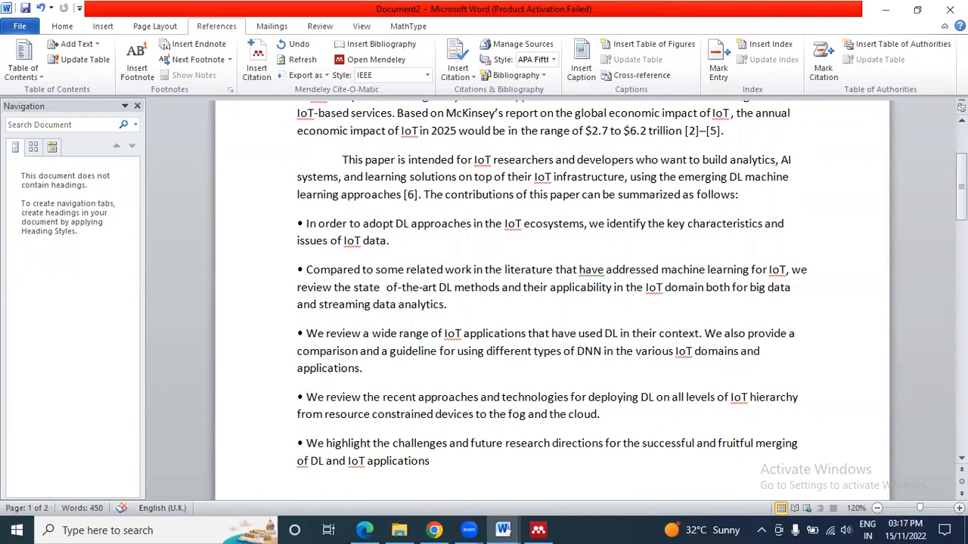
{"action": "left_click", "coordinate": [258, 59]}
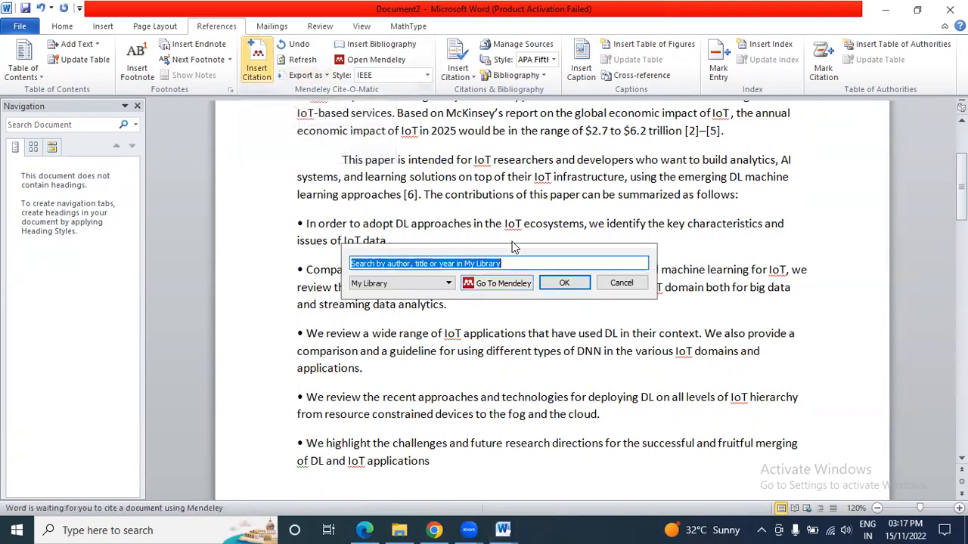
{"action": "left_click", "coordinate": [507, 282]}
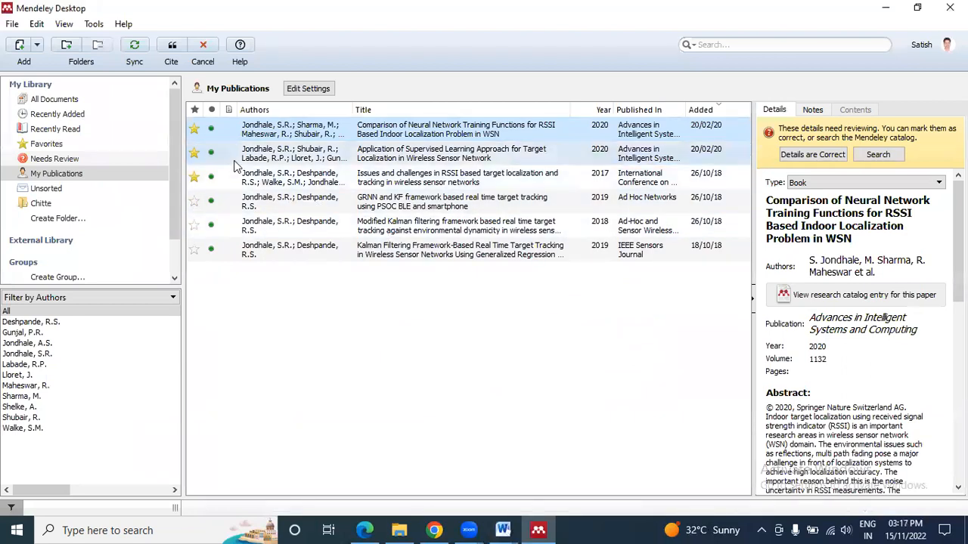
{"action": "left_click", "coordinate": [53, 99]}
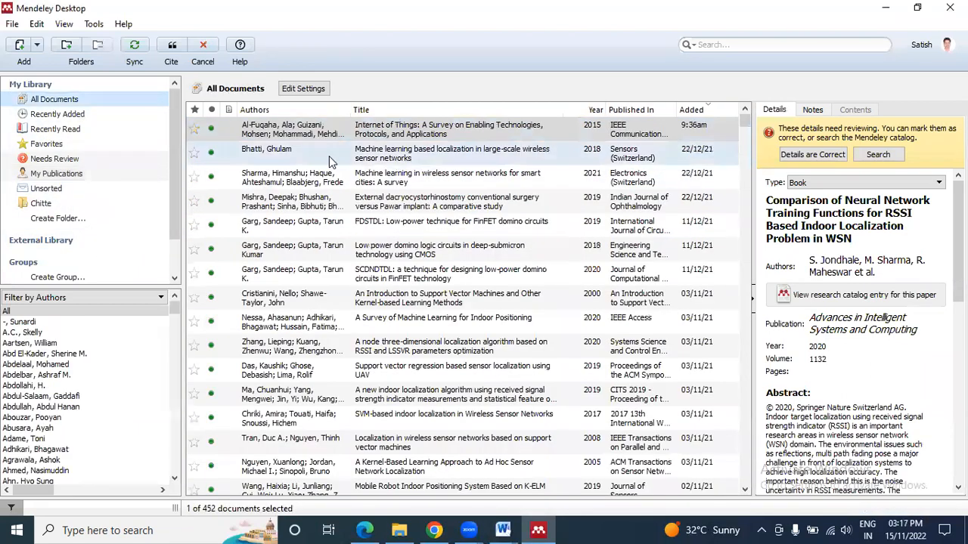
{"action": "scroll", "coordinate": [302, 279], "scroll_direction": "down", "scroll_amount": 2}
{"action": "scroll", "coordinate": [303, 279], "scroll_direction": "down", "scroll_amount": 10}
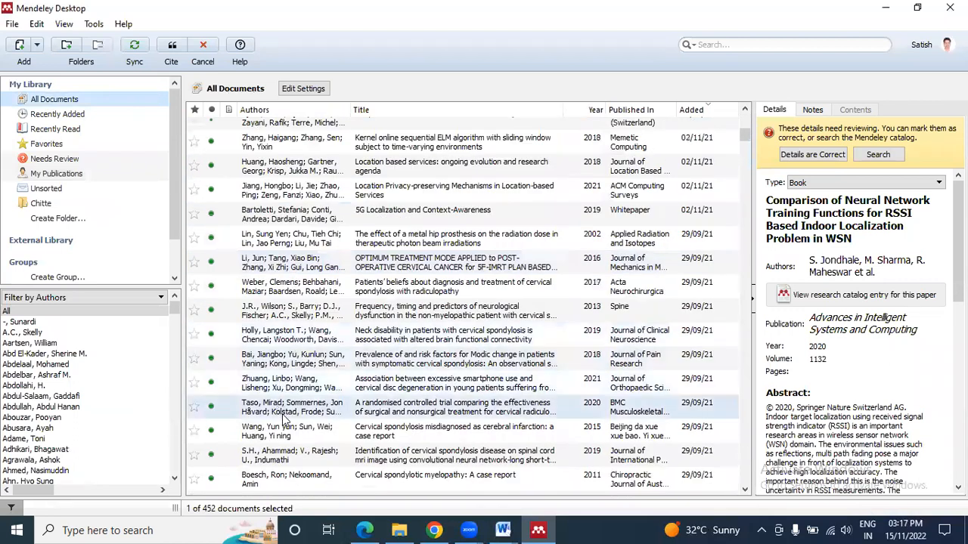
{"action": "left_click", "coordinate": [278, 437]}
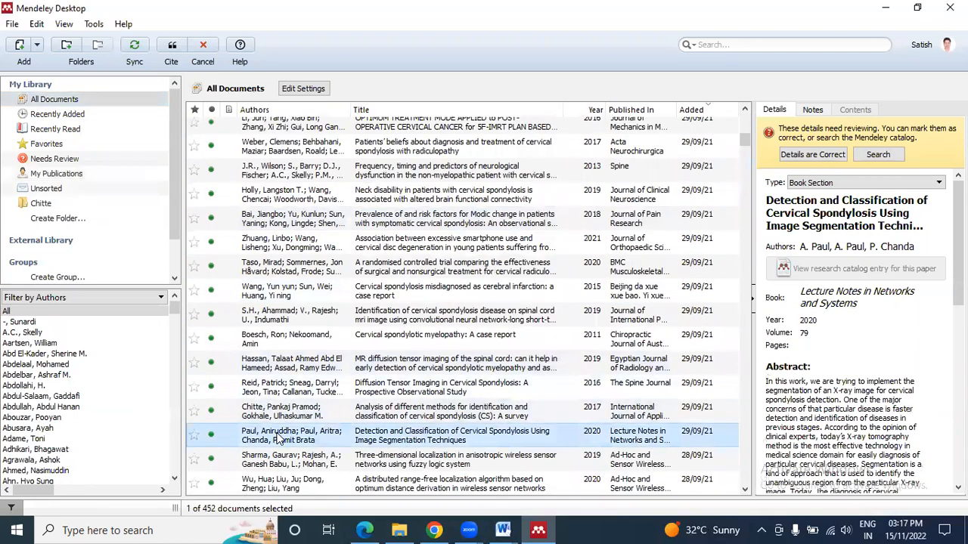
{"action": "left_click", "coordinate": [171, 48]}
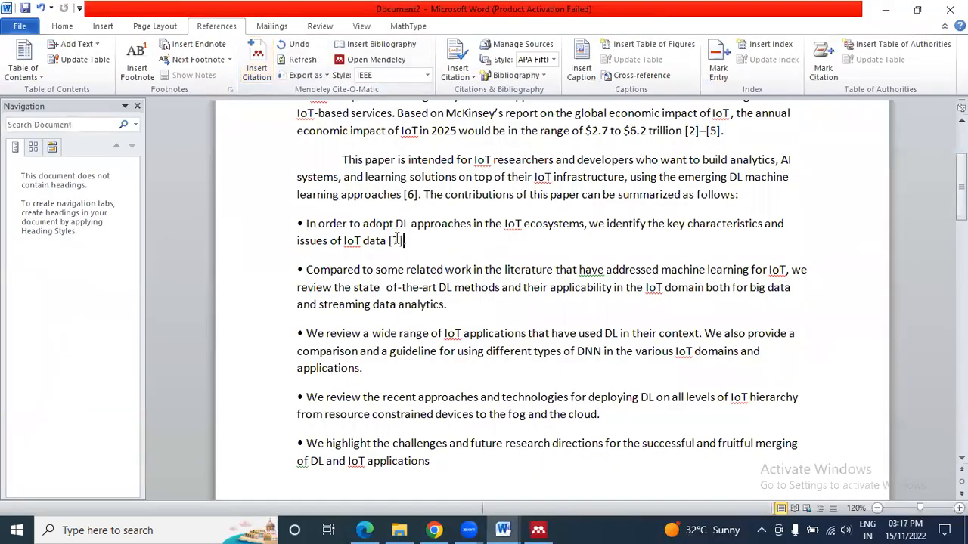
Check the newly cited source at the end of the reference list against its in-text citation in the first bullet
{"action": "scroll", "coordinate": [439, 312], "scroll_direction": "down", "scroll_amount": 5}
{"action": "scroll", "coordinate": [439, 312], "scroll_direction": "down", "scroll_amount": 10}
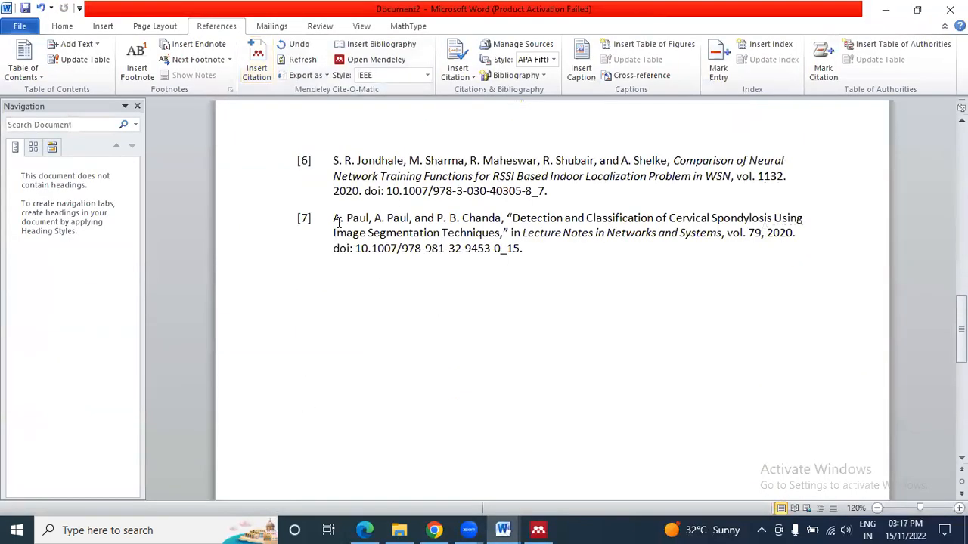
{"action": "scroll", "coordinate": [441, 310], "scroll_direction": "up", "scroll_amount": 12}
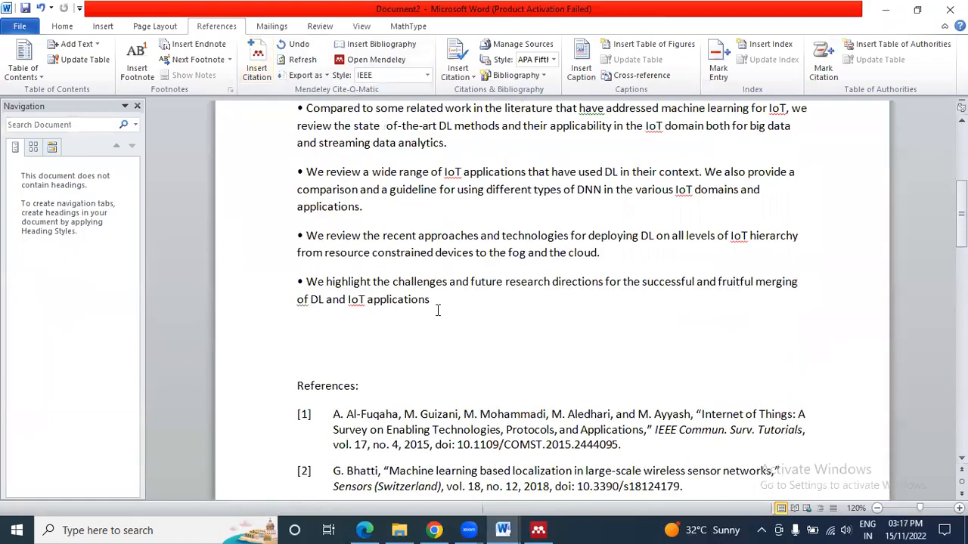
{"action": "scroll", "coordinate": [439, 310], "scroll_direction": "up", "scroll_amount": 1}
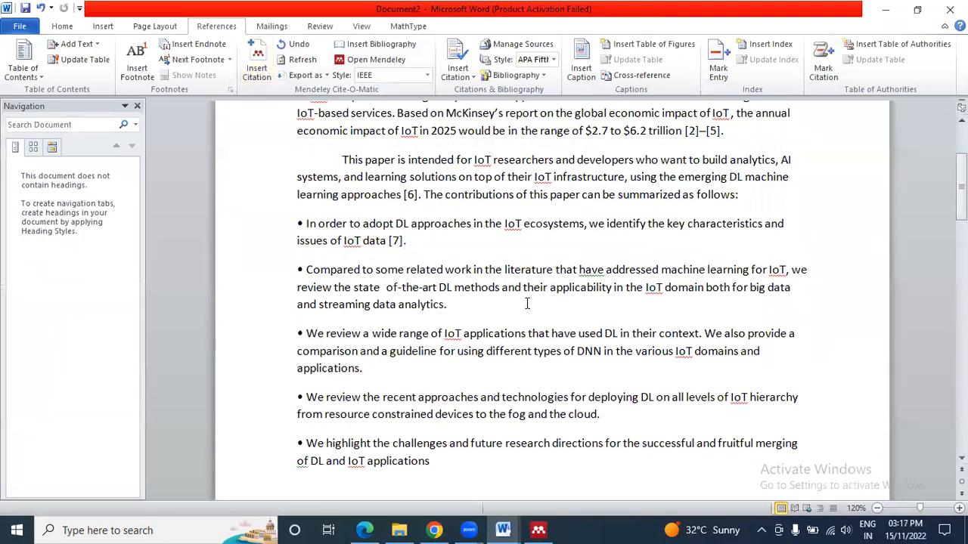
{"action": "scroll", "coordinate": [425, 237], "scroll_direction": "down", "scroll_amount": 13}
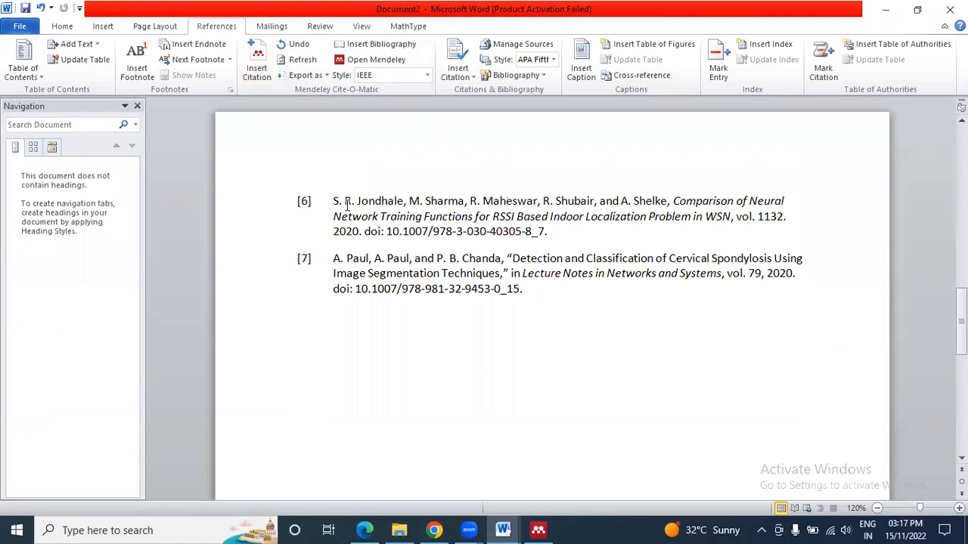
Highlight reference entries [6] and [7] in turn to compare their order in the list
{"action": "left_click_drag", "start_coordinate": [336, 201], "coordinate": [556, 228]}
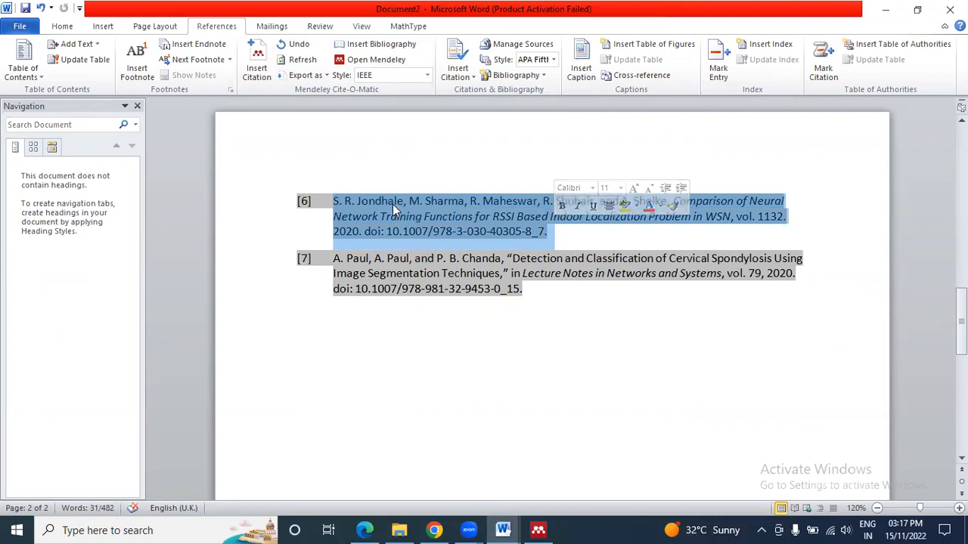
{"action": "left_click", "coordinate": [344, 201]}
{"action": "left_click_drag", "start_coordinate": [338, 201], "coordinate": [441, 217]}
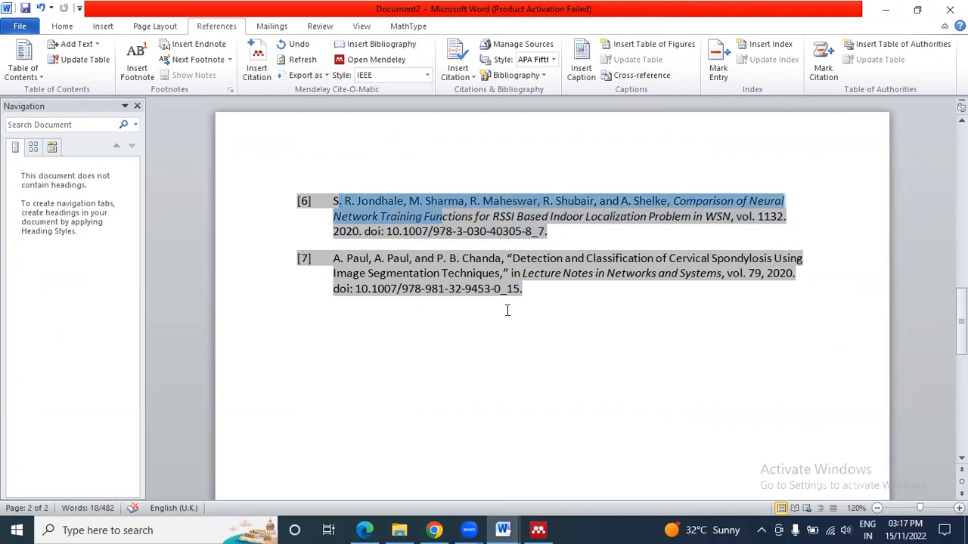
{"action": "left_click", "coordinate": [482, 312]}
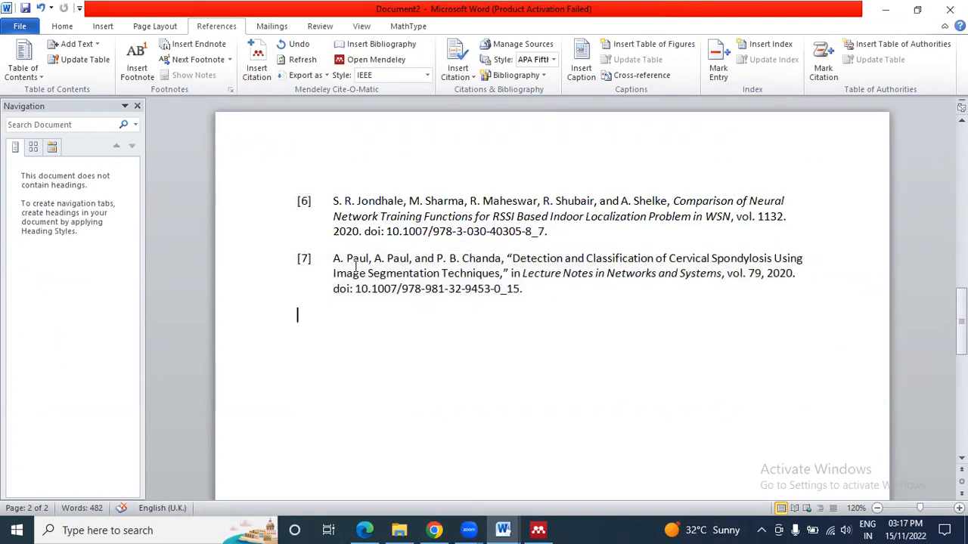
{"action": "left_click_drag", "start_coordinate": [333, 259], "coordinate": [519, 294]}
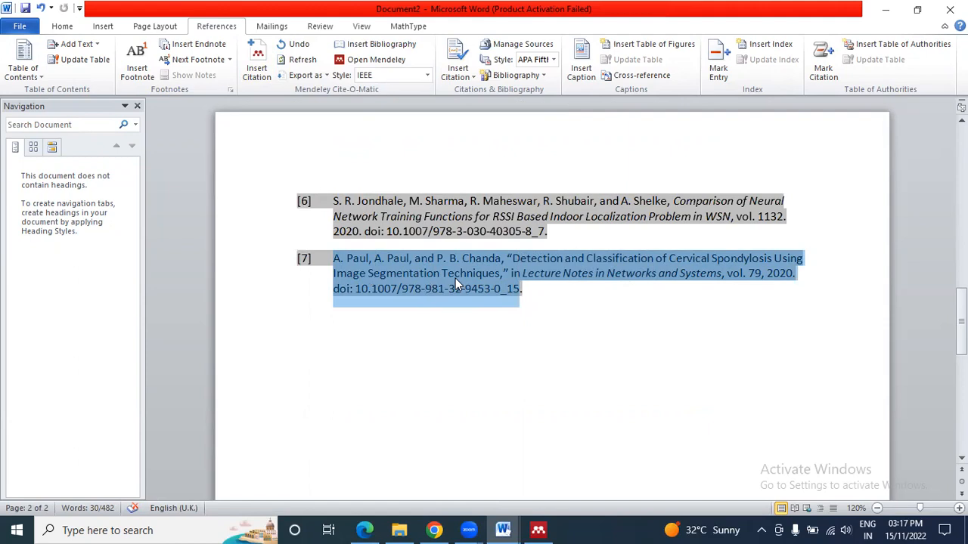
{"action": "left_click", "coordinate": [413, 248]}
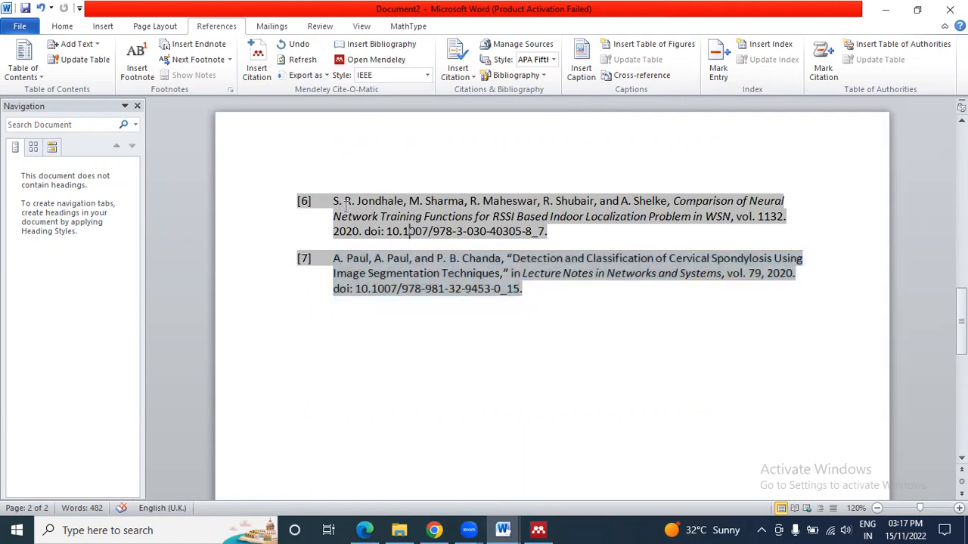
{"action": "left_click_drag", "start_coordinate": [339, 201], "coordinate": [577, 224]}
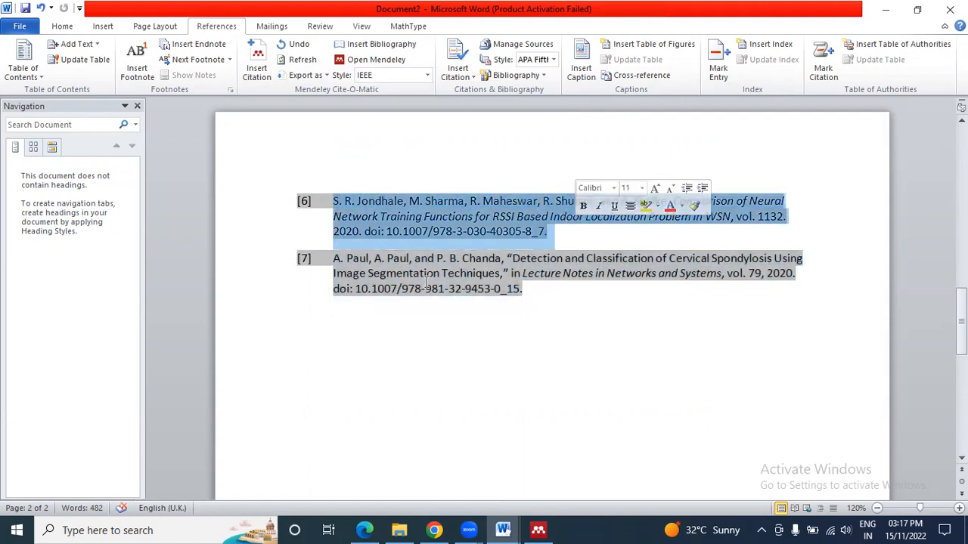
{"action": "left_click_drag", "start_coordinate": [424, 273], "coordinate": [425, 287]}
{"action": "left_click_drag", "start_coordinate": [335, 259], "coordinate": [544, 284]}
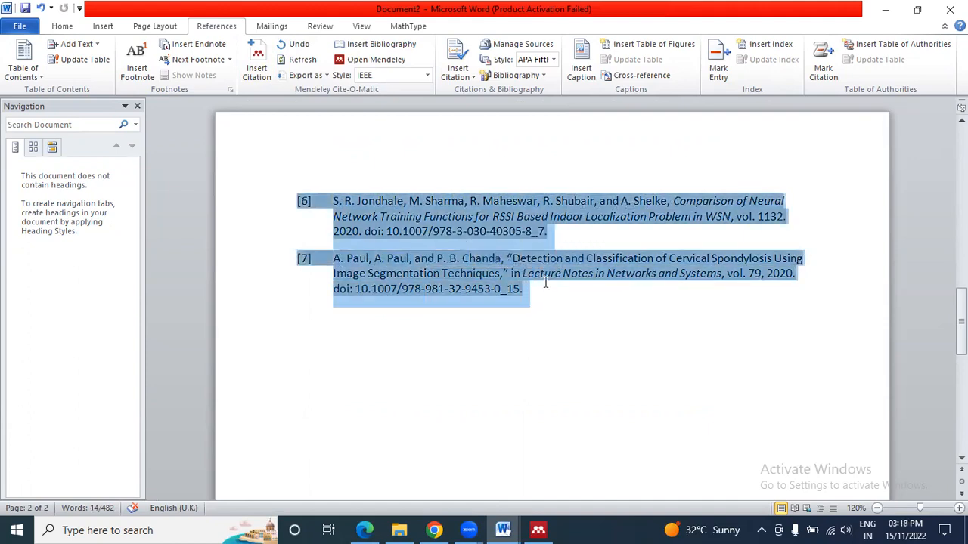
Delete the in-text citation [6] after "learning approaches" in the second paragraph
{"action": "scroll", "coordinate": [544, 286], "scroll_direction": "up", "scroll_amount": 11}
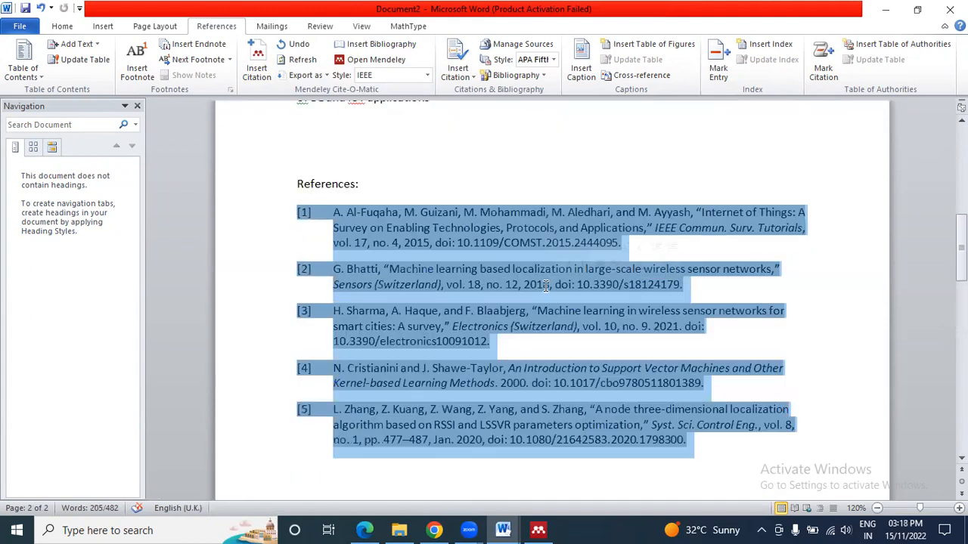
{"action": "scroll", "coordinate": [544, 285], "scroll_direction": "up", "scroll_amount": 5}
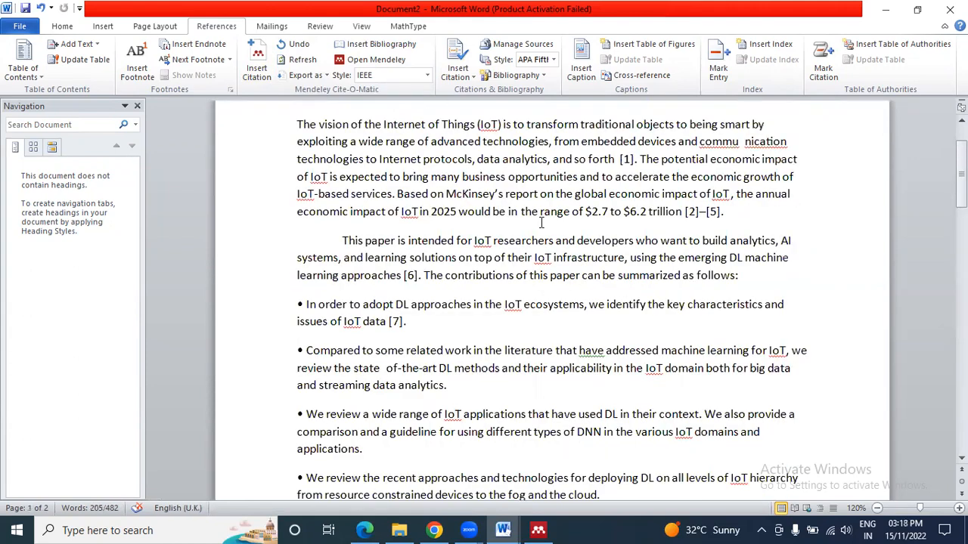
{"action": "left_click", "coordinate": [436, 304]}
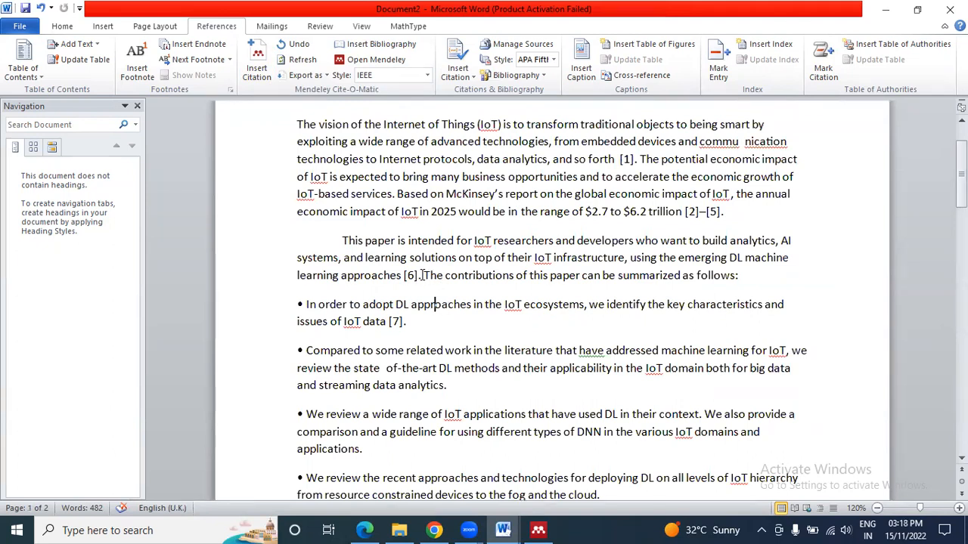
{"action": "left_click", "coordinate": [420, 275]}
{"action": "key", "text": "shift+Left"}
{"action": "key", "text": "shift+Left"}
{"action": "key", "text": "shift+Left"}
{"action": "key", "text": "BackSpace"}
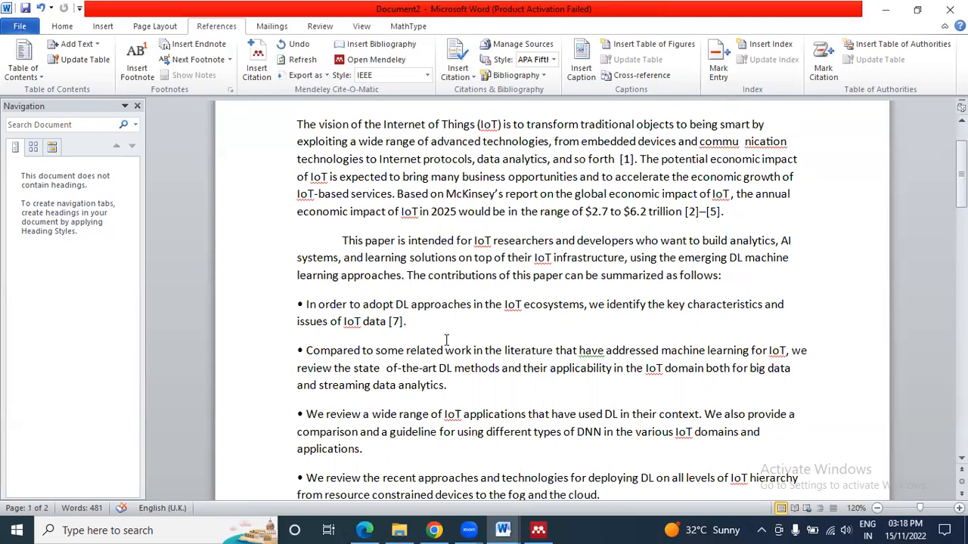
Add a space before the full stop after "streaming data analytics" in the second bullet
{"action": "scroll", "coordinate": [404, 322], "scroll_direction": "down", "scroll_amount": 2}
{"action": "left_click", "coordinate": [445, 304]}
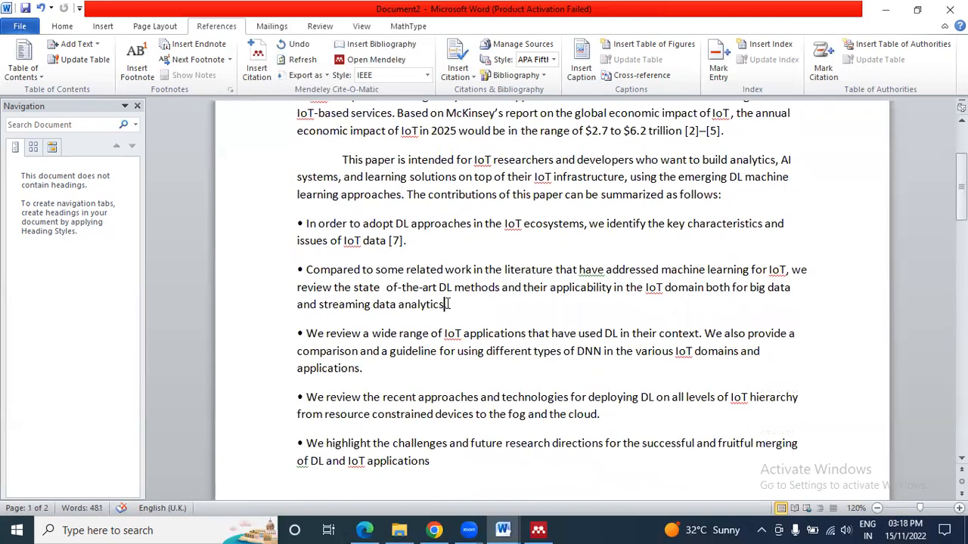
{"action": "type", "text": "."}
Examine the numbering of the in-text citations from [1] to [7] and the uncited spots after "learning approaches" and "streaming data analytics"
{"action": "scroll", "coordinate": [449, 304], "scroll_direction": "up", "scroll_amount": 2}
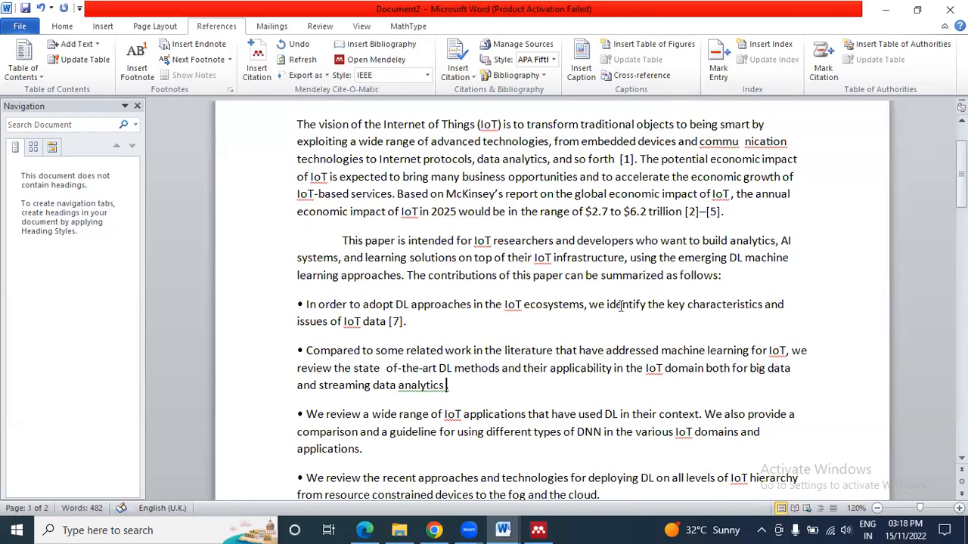
{"action": "left_click", "coordinate": [624, 161]}
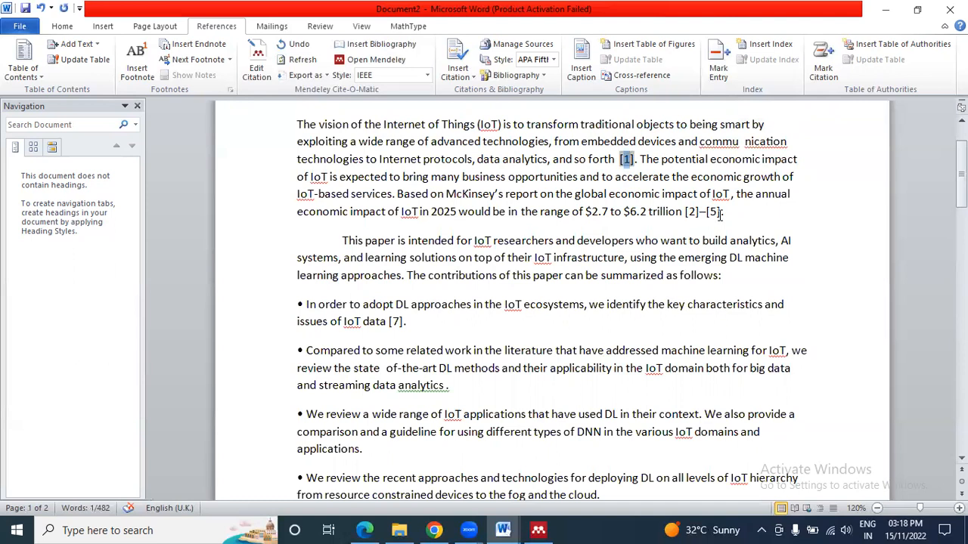
{"action": "left_click", "coordinate": [396, 322]}
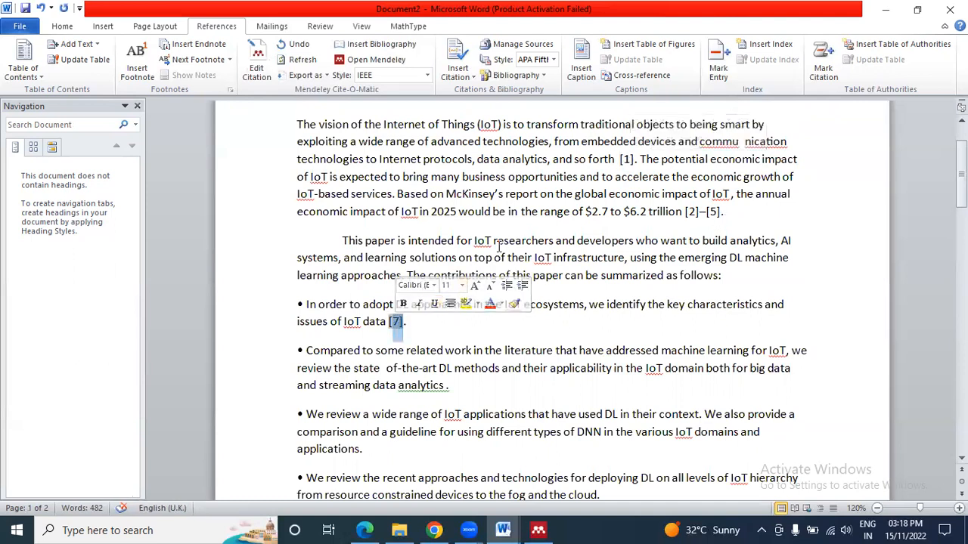
{"action": "left_click", "coordinate": [446, 386]}
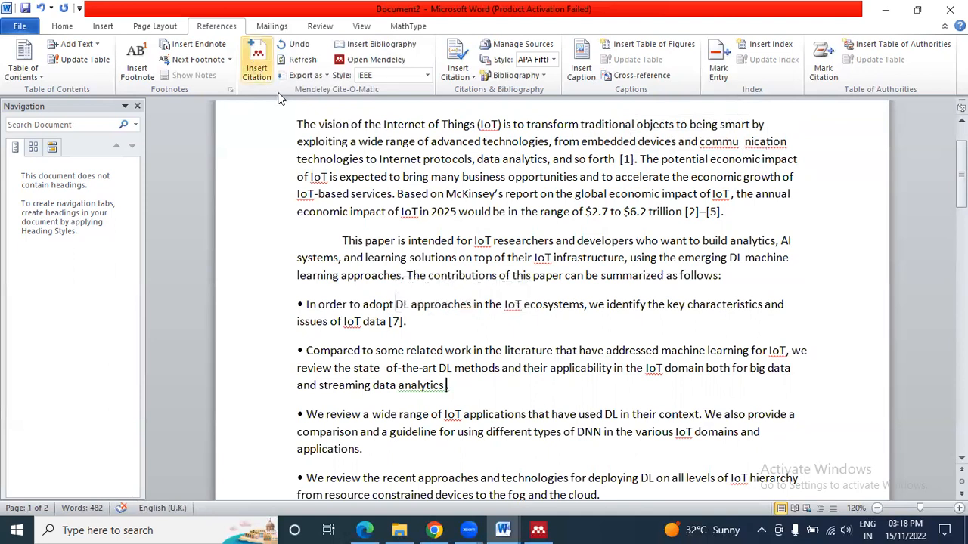
{"action": "left_click", "coordinate": [390, 323]}
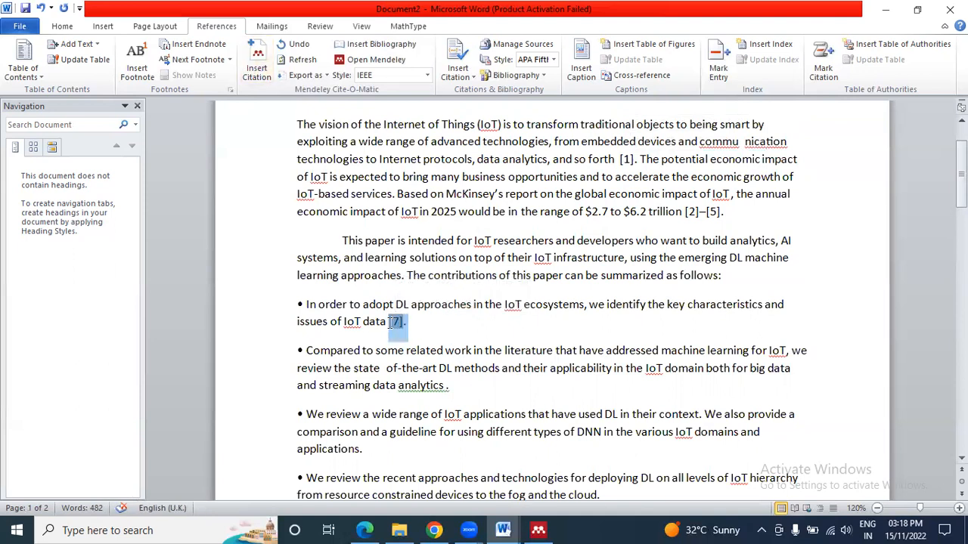
{"action": "left_click", "coordinate": [446, 387]}
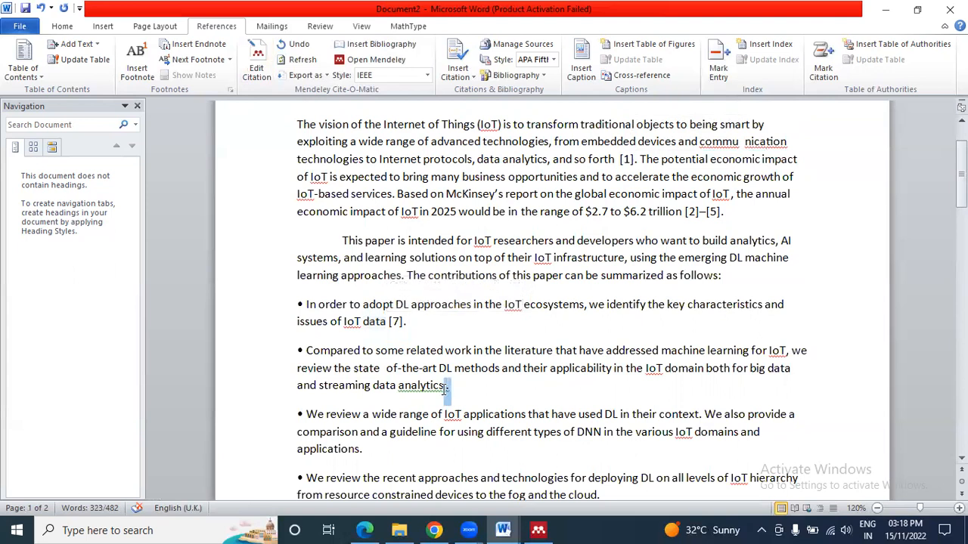
{"action": "left_click", "coordinate": [484, 399]}
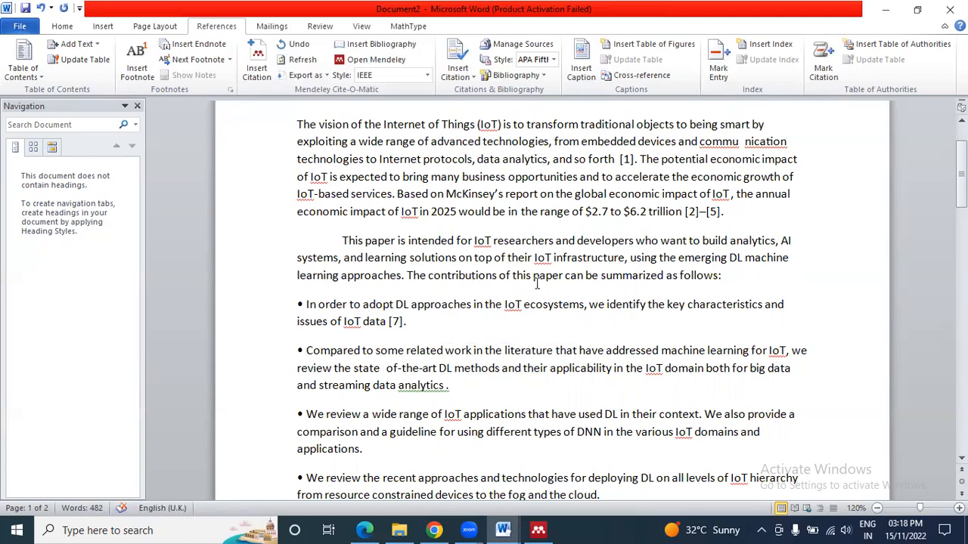
{"action": "double_click", "coordinate": [404, 277]}
{"action": "left_click", "coordinate": [407, 321]}
{"action": "left_click", "coordinate": [395, 321]}
{"action": "left_click_drag", "start_coordinate": [394, 321], "coordinate": [391, 322]}
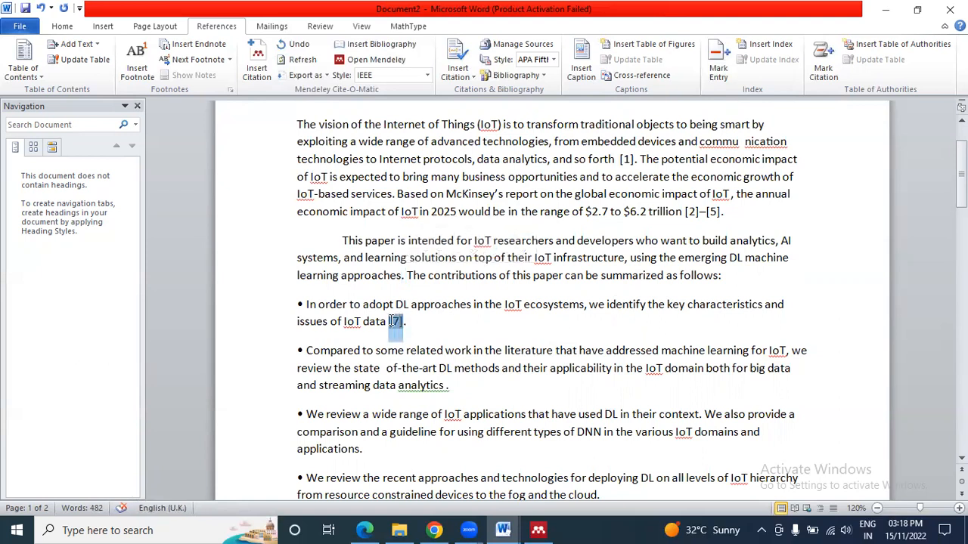
Cite "Optimizing Deep Feedforward Neural Network Architecture: A Tabu Search Based Approach" from the Mendeley library after "streaming data analytics" in the second bullet
{"action": "left_click", "coordinate": [445, 385]}
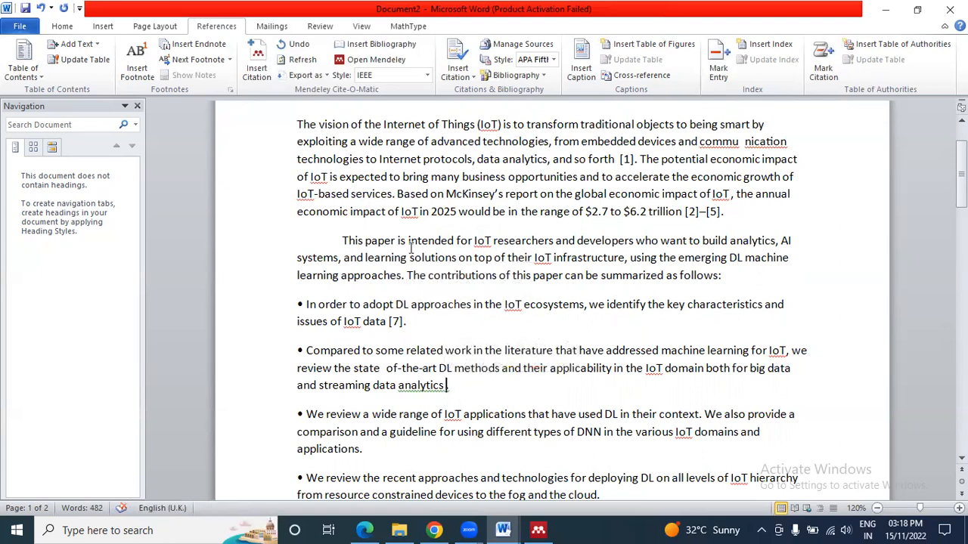
{"action": "left_click", "coordinate": [256, 57]}
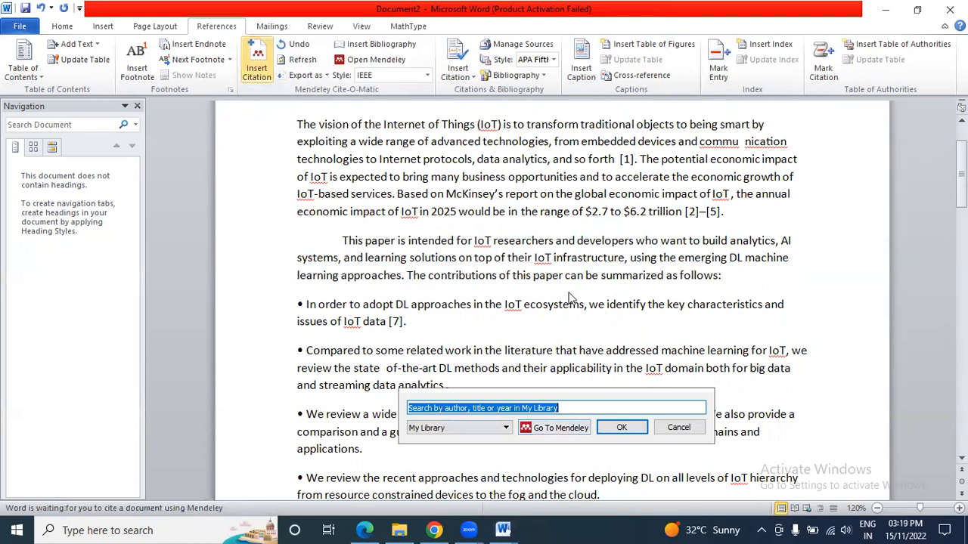
{"action": "left_click", "coordinate": [537, 428]}
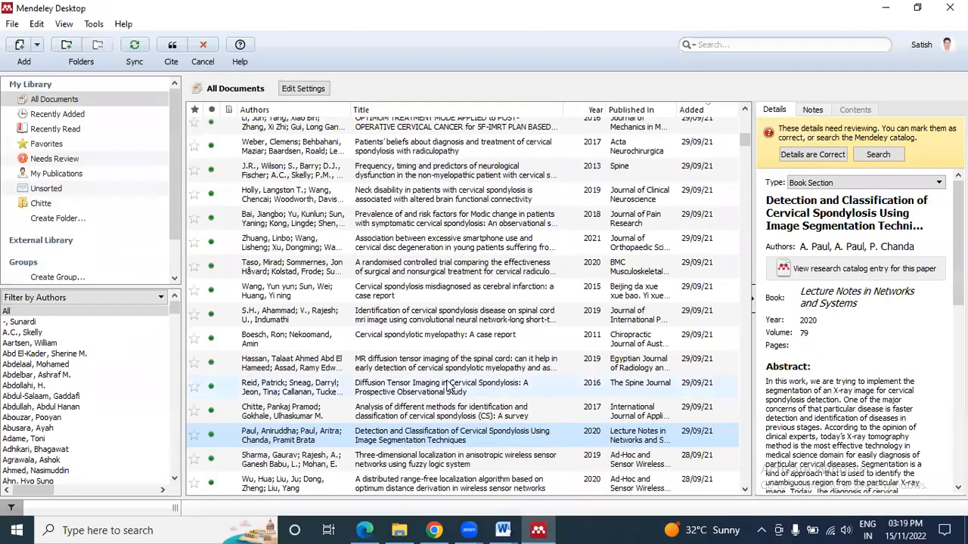
{"action": "scroll", "coordinate": [463, 392], "scroll_direction": "down", "scroll_amount": 10}
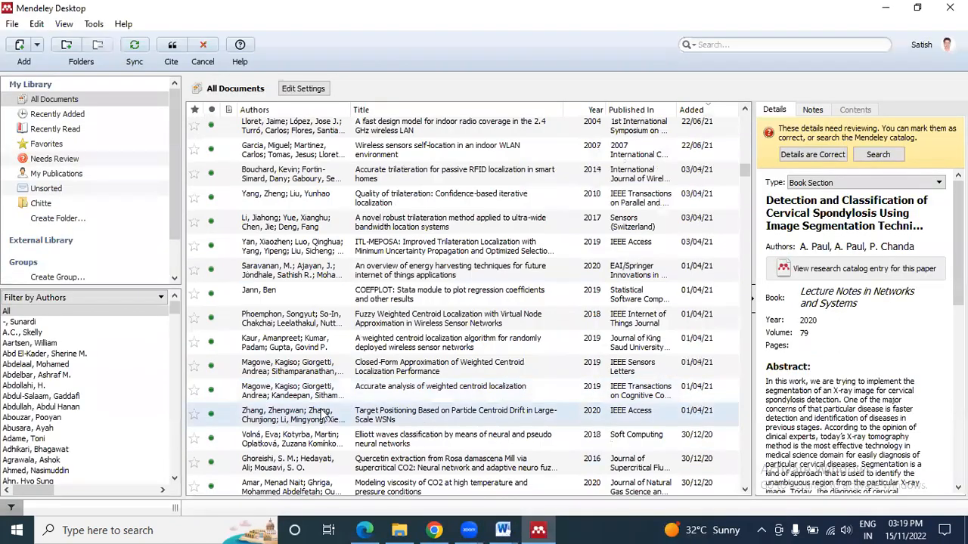
{"action": "scroll", "coordinate": [299, 418], "scroll_direction": "down", "scroll_amount": 5}
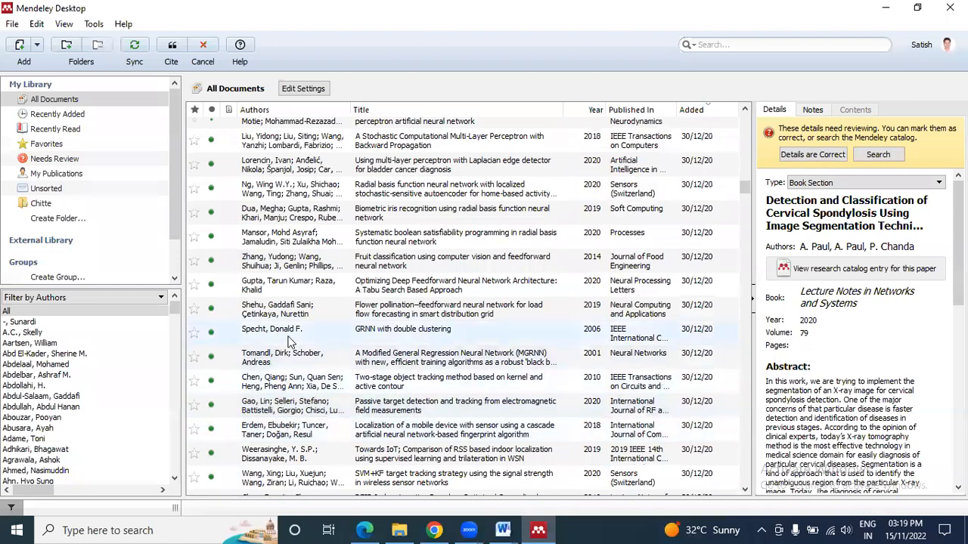
{"action": "left_click", "coordinate": [270, 287]}
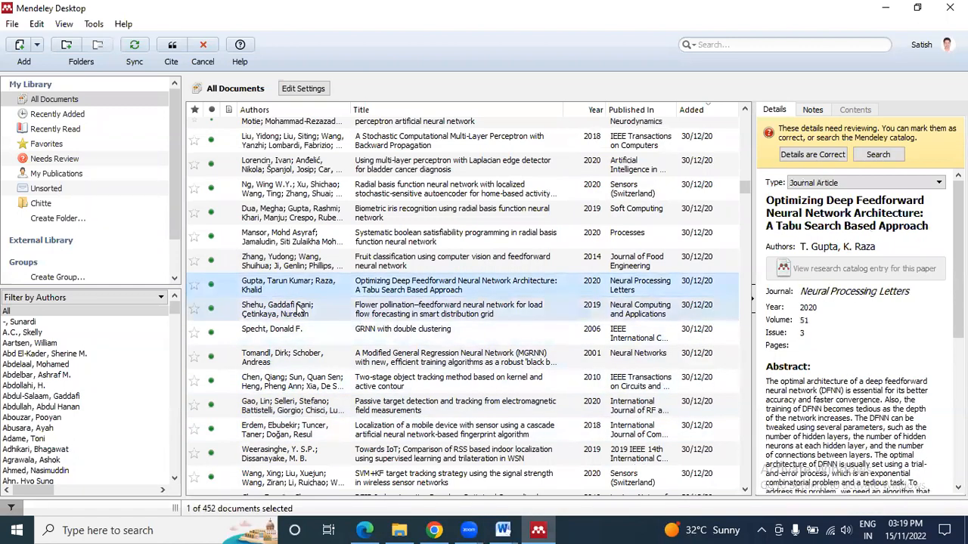
{"action": "left_click", "coordinate": [171, 48]}
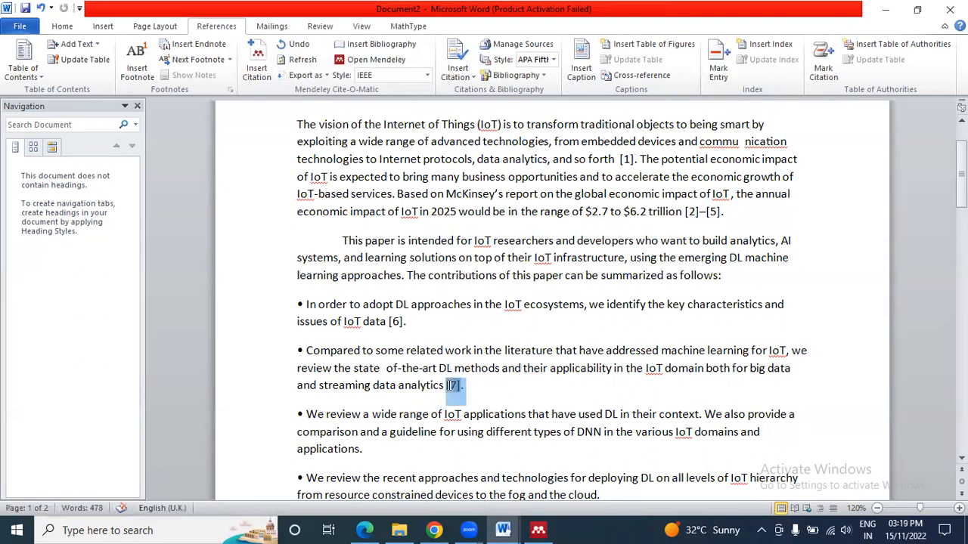
Check the first bullet's citation against the order of the last two entries in the reference list
{"action": "left_click", "coordinate": [405, 320]}
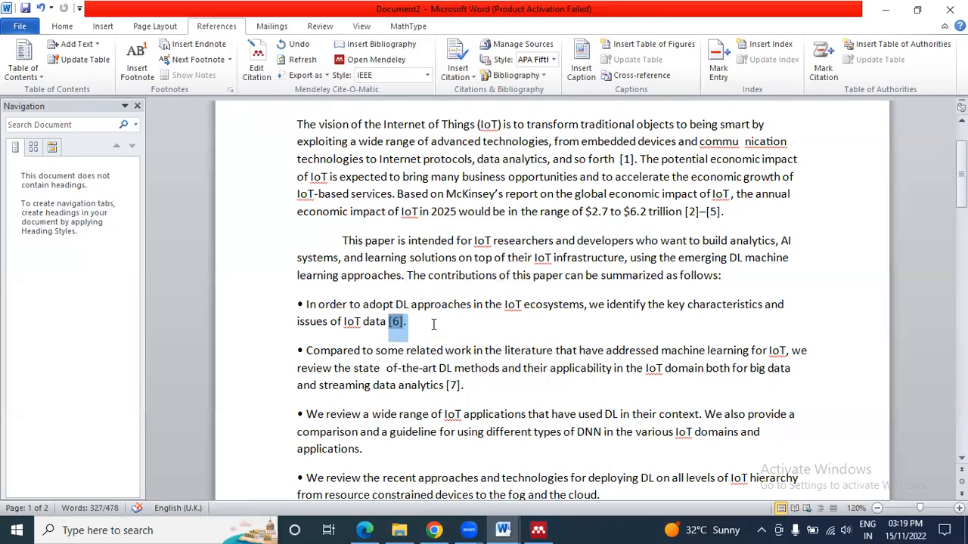
{"action": "scroll", "coordinate": [495, 355], "scroll_direction": "down", "scroll_amount": 15}
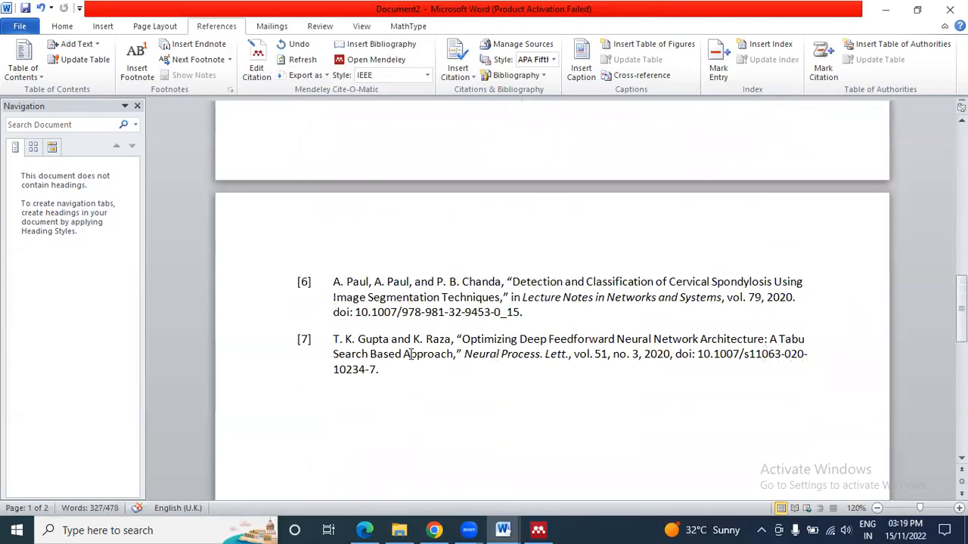
{"action": "left_click_drag", "start_coordinate": [360, 340], "coordinate": [387, 339]}
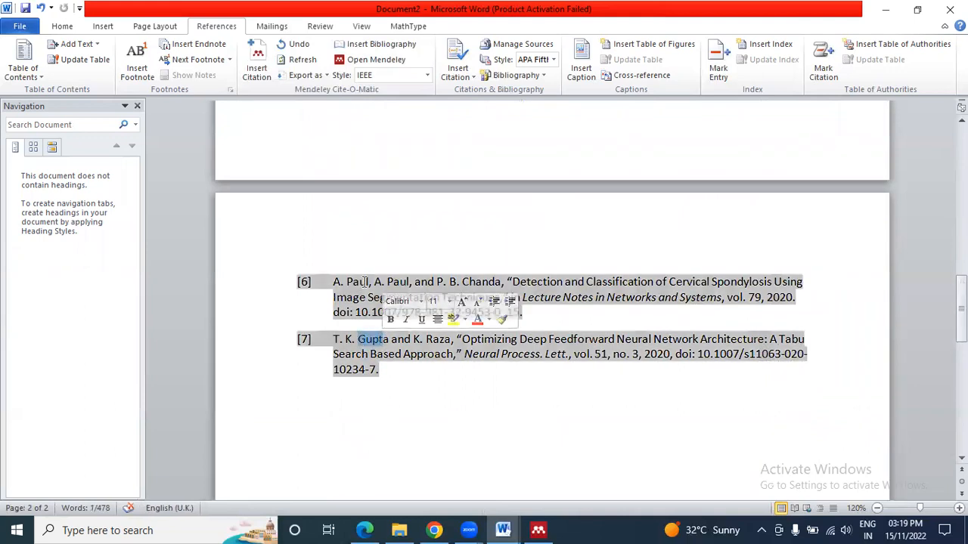
{"action": "left_click_drag", "start_coordinate": [369, 281], "coordinate": [341, 282]}
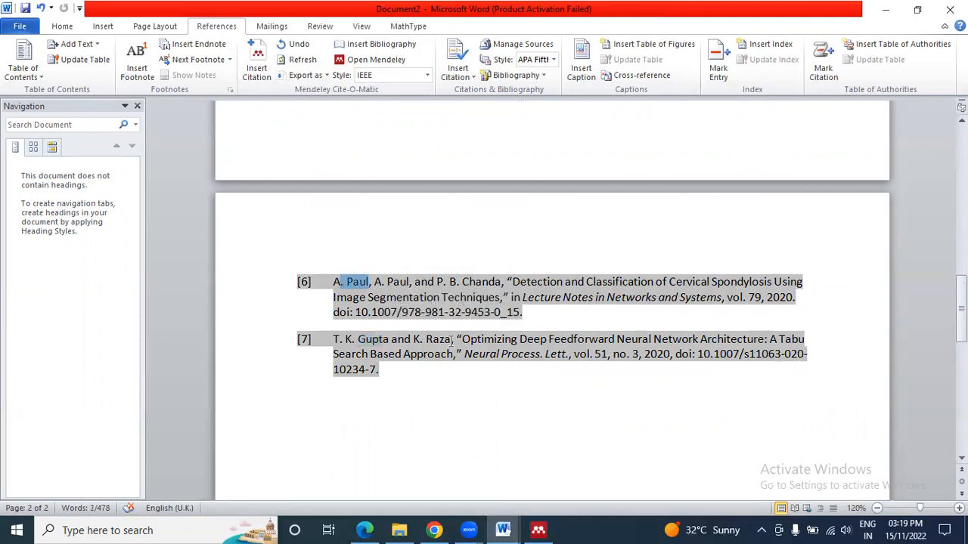
{"action": "scroll", "coordinate": [451, 340], "scroll_direction": "up", "scroll_amount": 15}
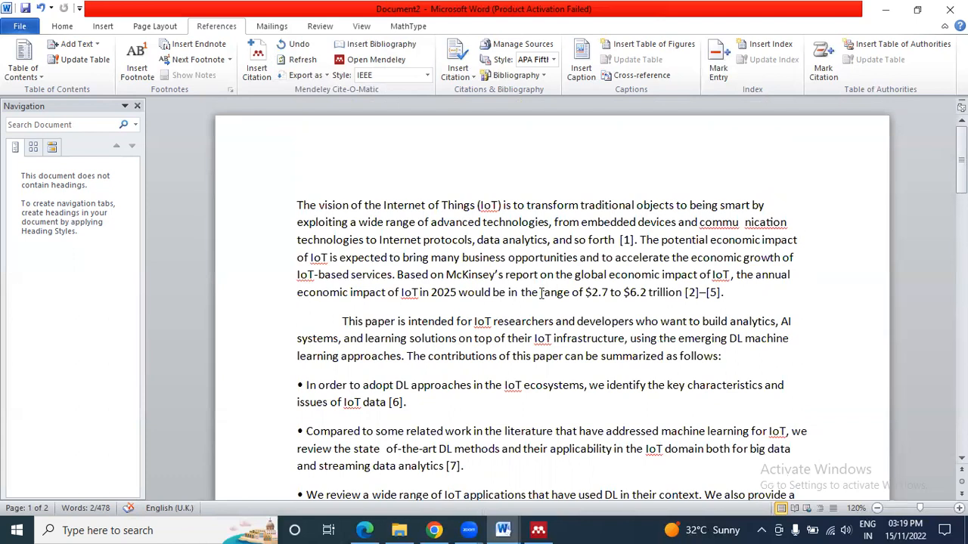
Delete the grouped citation [2]–[5] after "$6.2 trillion" in the first paragraph
{"action": "left_click", "coordinate": [712, 293]}
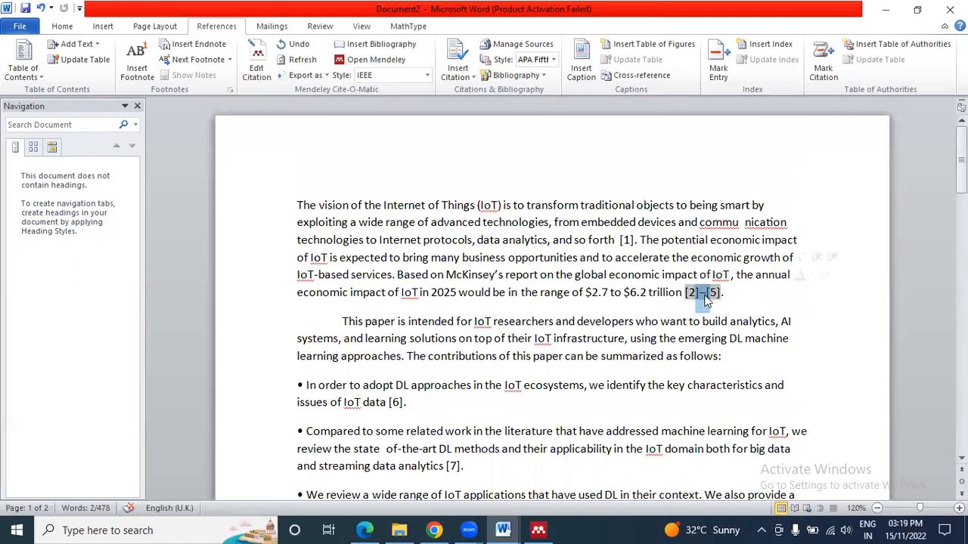
{"action": "left_click", "coordinate": [722, 295]}
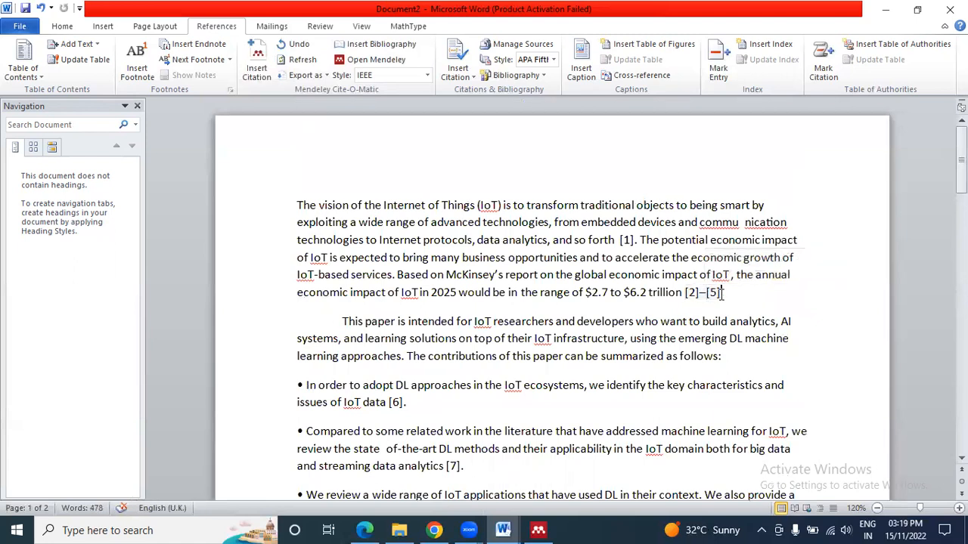
{"action": "left_click_drag", "start_coordinate": [686, 296], "coordinate": [713, 299]}
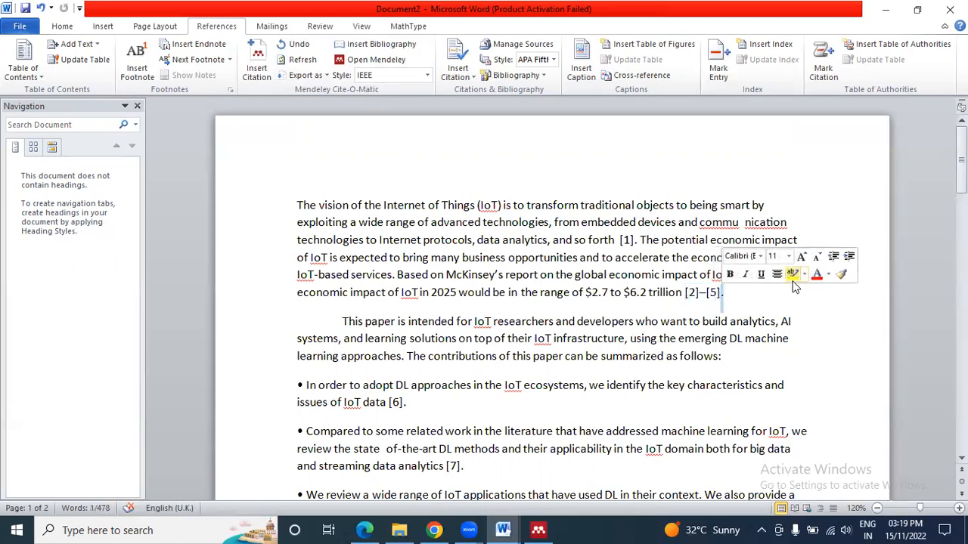
{"action": "left_click", "coordinate": [722, 298]}
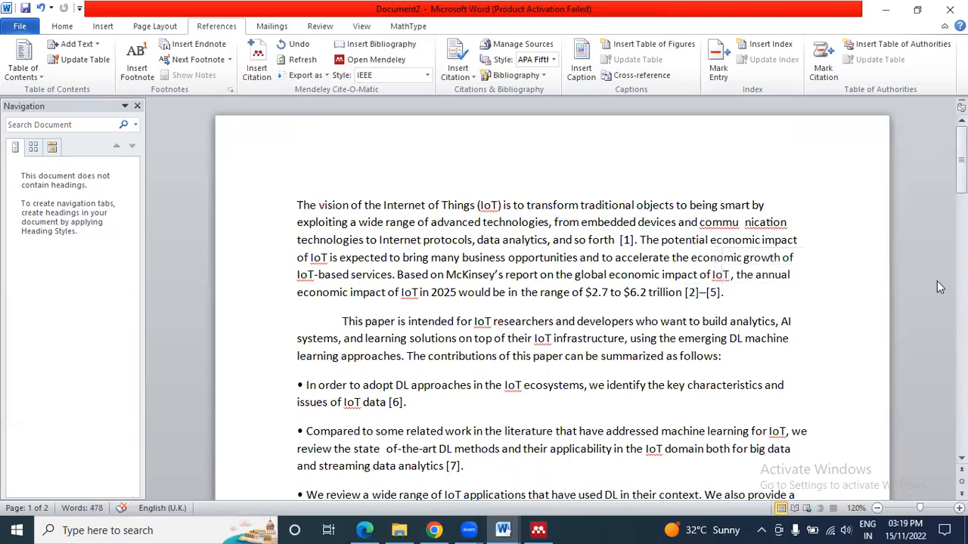
{"action": "key", "text": "shift+Left"}
{"action": "key", "text": "BackSpace"}
Cite the 1996 book "Wireless Communications: Principles and Practice" from the Mendeley library after "$6.2 trillion" in the first paragraph
{"action": "scroll", "coordinate": [651, 352], "scroll_direction": "down", "scroll_amount": 1}
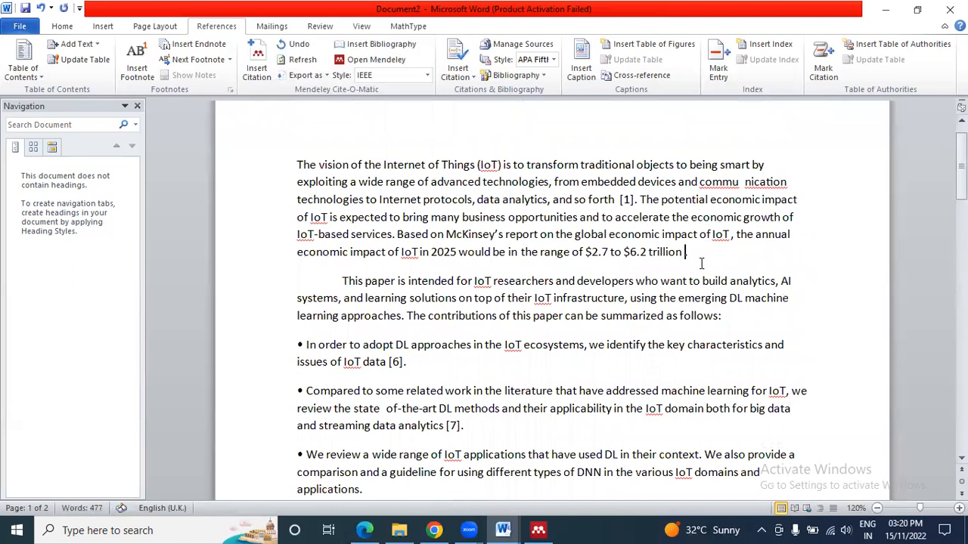
{"action": "left_click", "coordinate": [257, 59]}
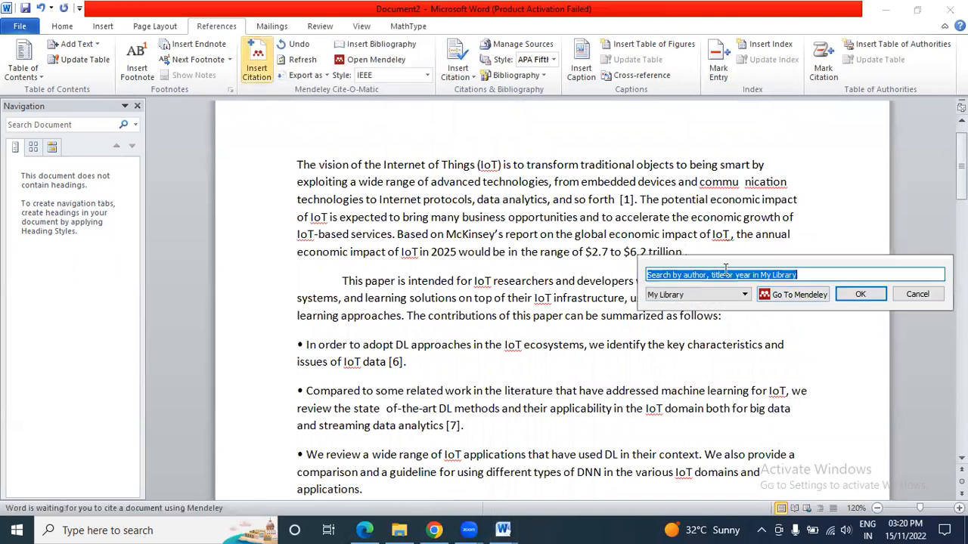
{"action": "left_click", "coordinate": [779, 296]}
{"action": "scroll", "coordinate": [487, 284], "scroll_direction": "down", "scroll_amount": 10}
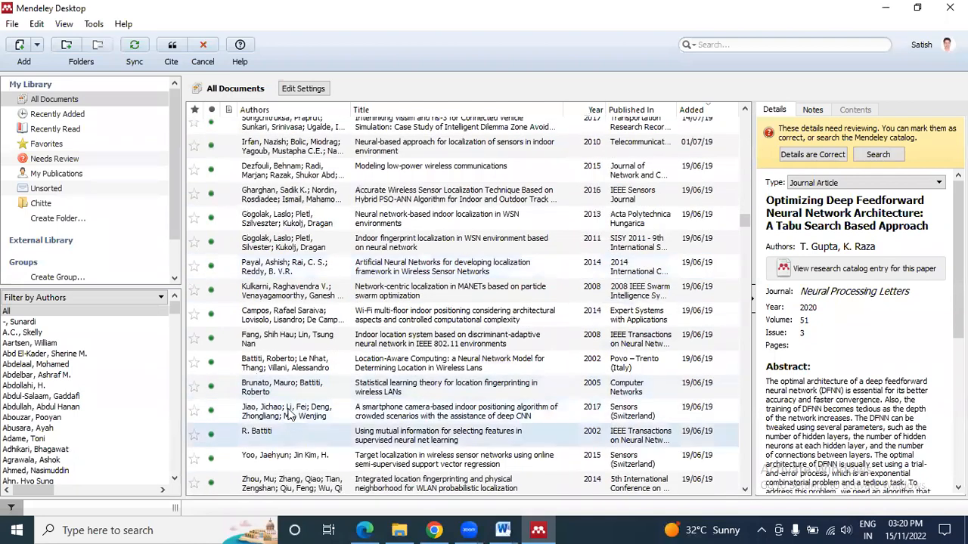
{"action": "scroll", "coordinate": [302, 390], "scroll_direction": "down", "scroll_amount": 5}
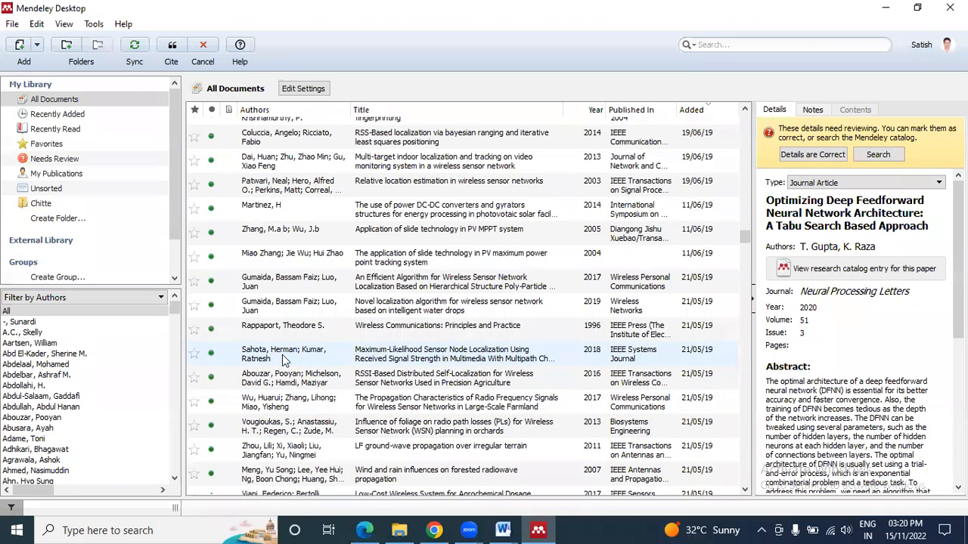
{"action": "left_click", "coordinate": [337, 339]}
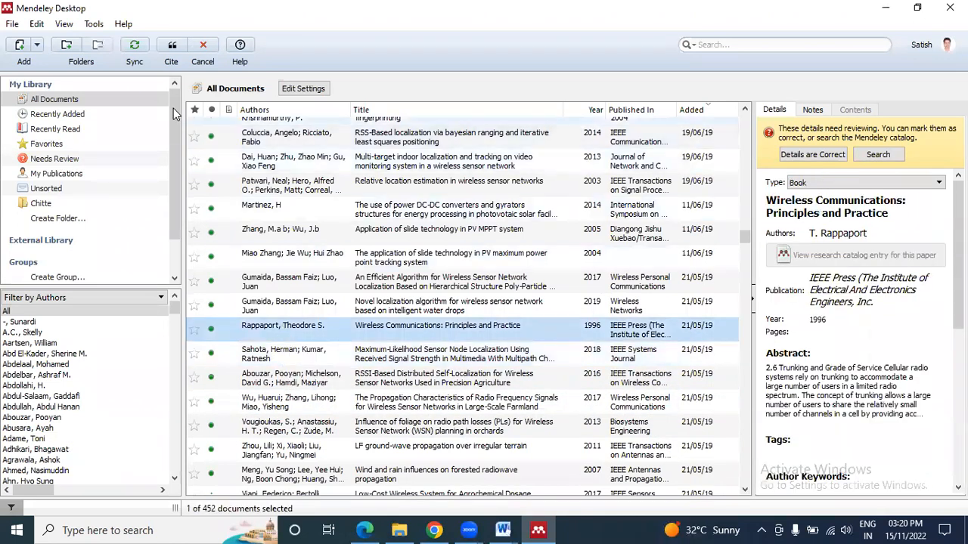
{"action": "left_click", "coordinate": [172, 47]}
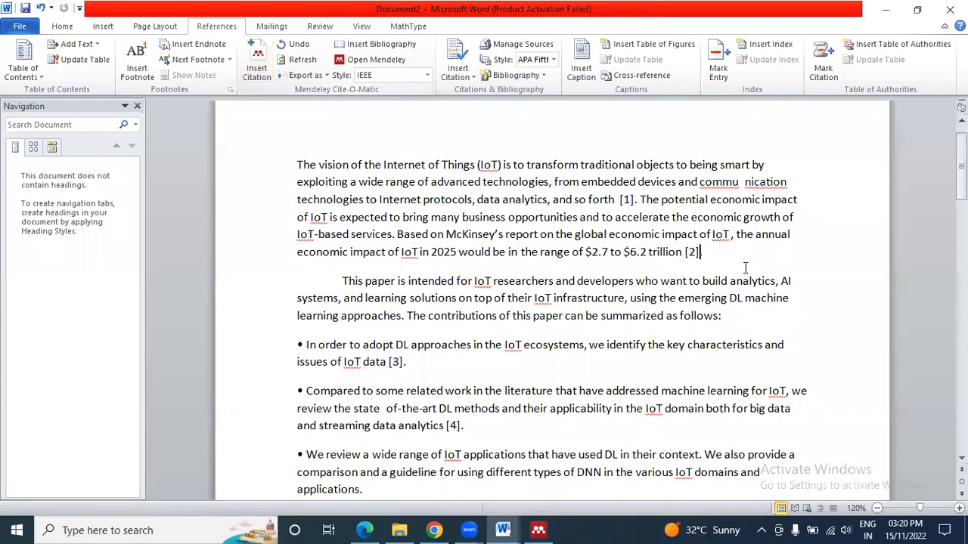
Examine the numbers of the in-text citations after "$6.2 trillion", "IoT data" and "streaming data analytics"
{"action": "left_click_drag", "start_coordinate": [704, 252], "coordinate": [686, 252]}
{"action": "left_click", "coordinate": [568, 335]}
{"action": "scroll", "coordinate": [457, 345], "scroll_direction": "down", "scroll_amount": 2}
{"action": "left_click_drag", "start_coordinate": [409, 283], "coordinate": [388, 281]}
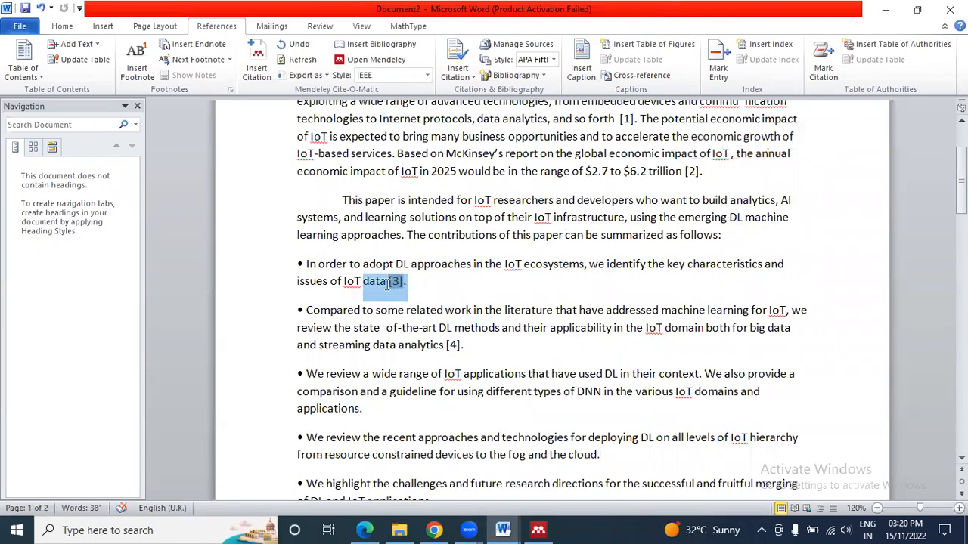
{"action": "left_click_drag", "start_coordinate": [399, 345], "coordinate": [470, 352]}
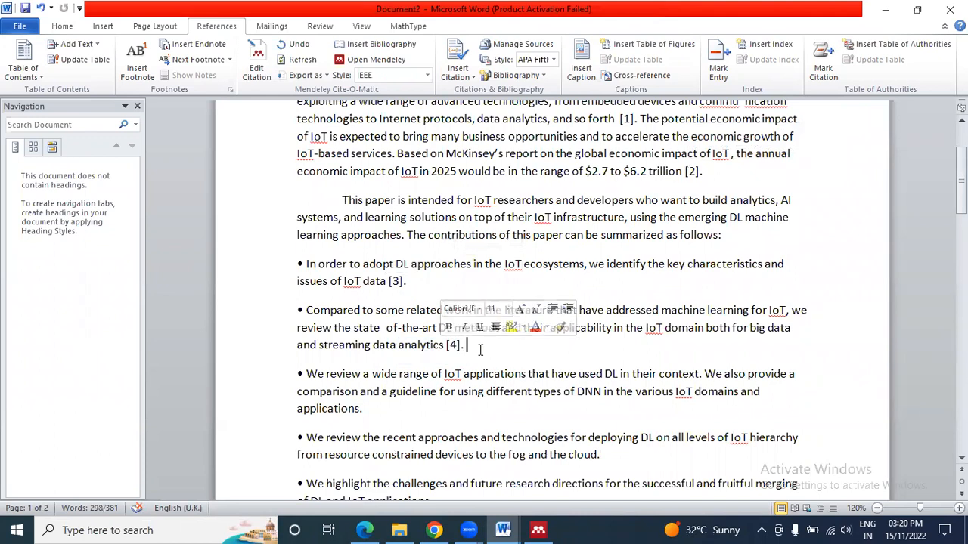
{"action": "left_click", "coordinate": [425, 331]}
Remove the blank second page that follows the reference list
{"action": "scroll", "coordinate": [425, 330], "scroll_direction": "down", "scroll_amount": 3}
{"action": "scroll", "coordinate": [428, 327], "scroll_direction": "down", "scroll_amount": 5}
{"action": "scroll", "coordinate": [428, 329], "scroll_direction": "down", "scroll_amount": 8}
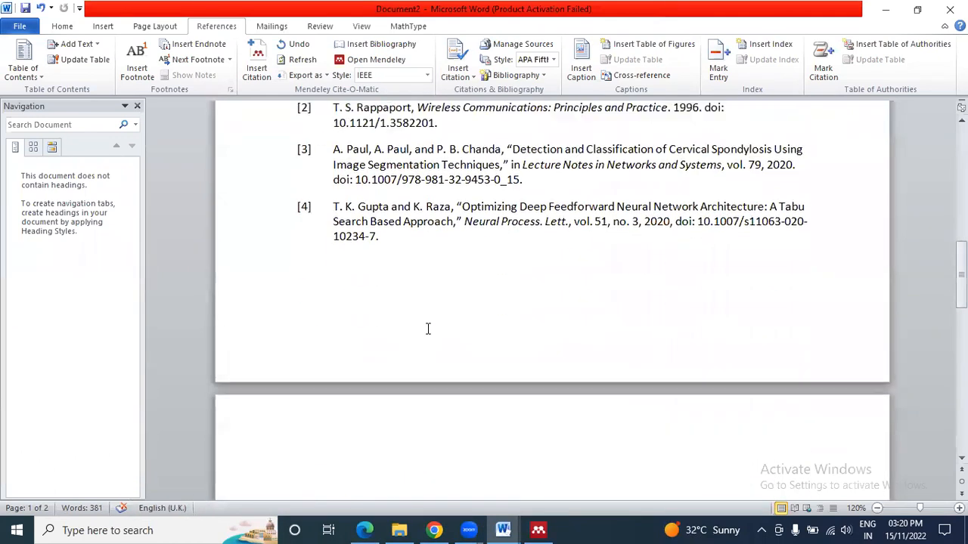
{"action": "scroll", "coordinate": [381, 368], "scroll_direction": "up", "scroll_amount": 5}
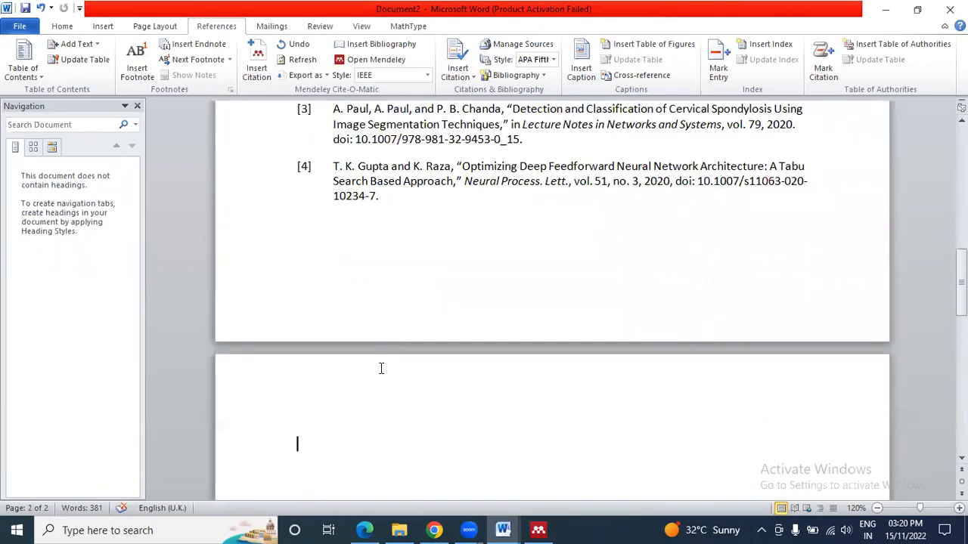
{"action": "key", "text": "BackSpace"}
{"action": "scroll", "coordinate": [381, 368], "scroll_direction": "up", "scroll_amount": 3}
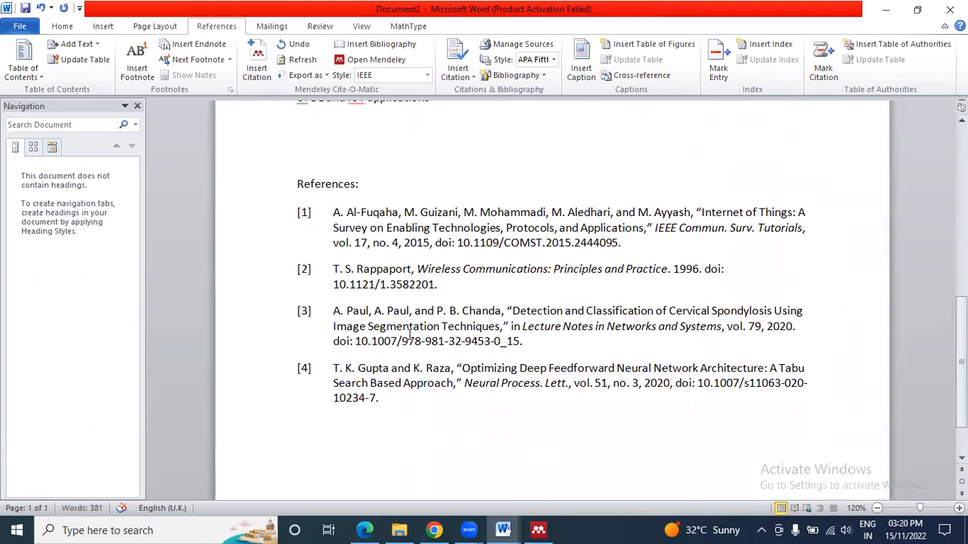
Highlight reference entries [3] and [4] together, and entry [2] separately, to review their order in the list
{"action": "mouse_move", "coordinate": [333, 311]}
{"action": "left_mouse_down"}
{"action": "mouse_move", "coordinate": [413, 331]}
{"action": "mouse_move", "coordinate": [464, 380]}
{"action": "left_mouse_up"}
{"action": "left_click", "coordinate": [371, 271]}
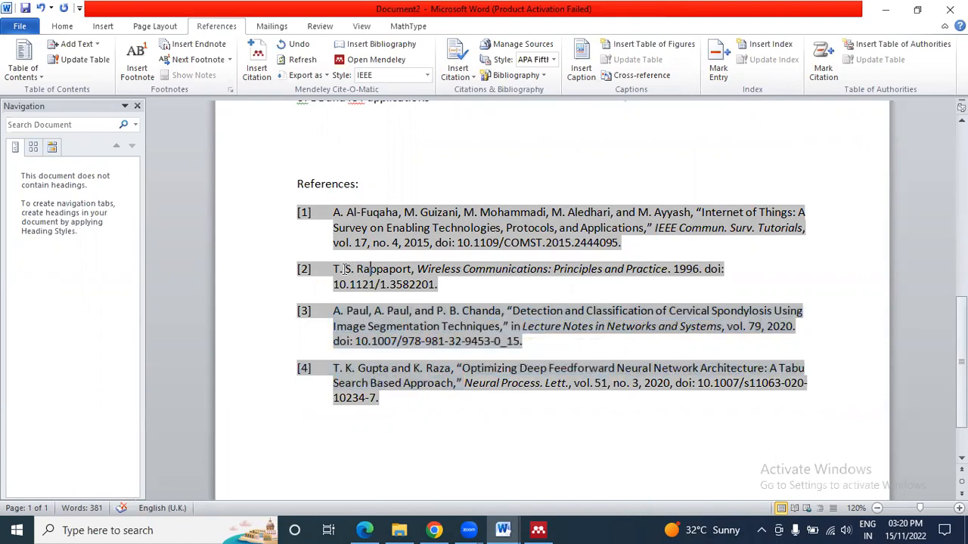
{"action": "left_click_drag", "start_coordinate": [335, 269], "coordinate": [443, 279]}
{"action": "left_click", "coordinate": [443, 278]}
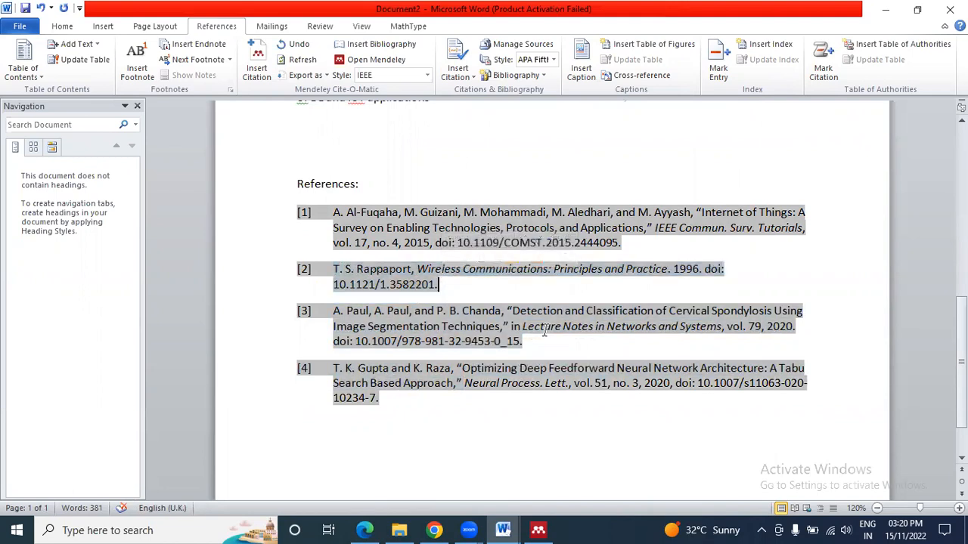
Remove the extra spaces inside the word "communication" in the first paragraph
{"action": "scroll", "coordinate": [542, 328], "scroll_direction": "up", "scroll_amount": 12}
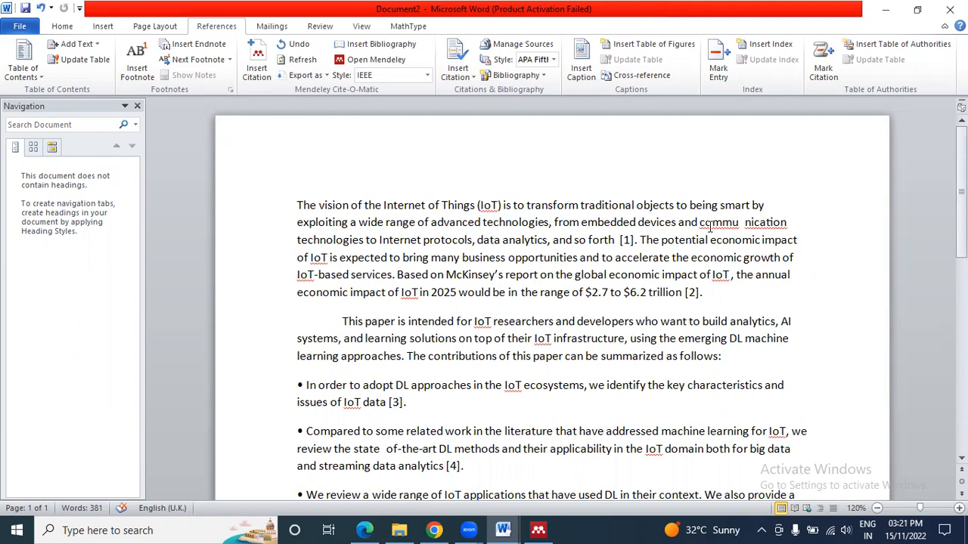
{"action": "left_click", "coordinate": [744, 222]}
{"action": "key", "text": "BackSpace"}
{"action": "key", "text": "BackSpace"}
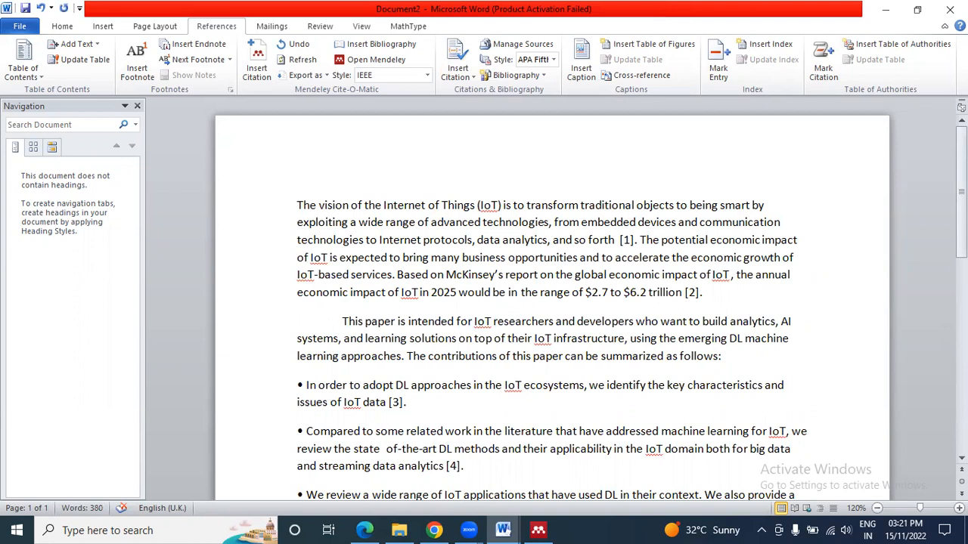
Cut the paragraph beginning "This paper is intended for IoT researchers" together with the first bullet and its citation
{"action": "scroll", "coordinate": [850, 247], "scroll_direction": "down", "scroll_amount": 2}
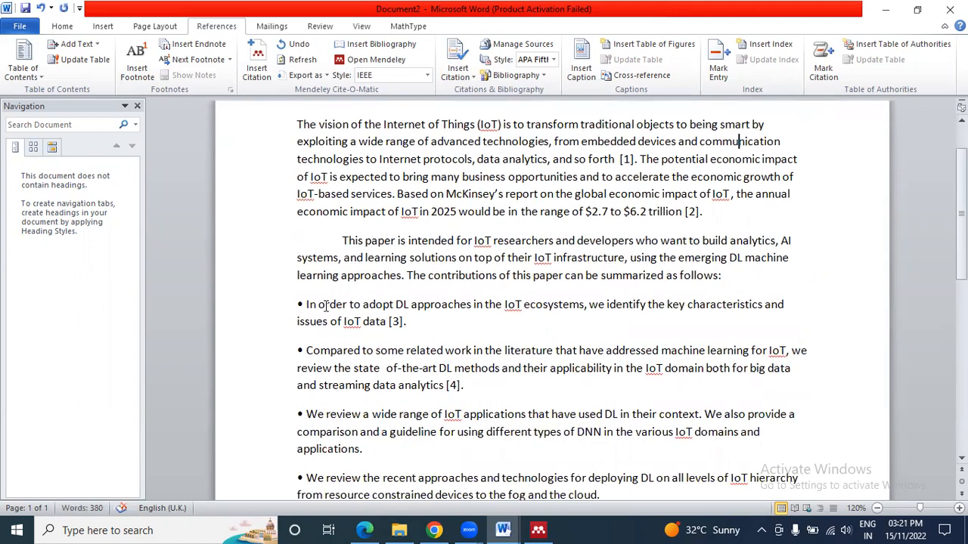
{"action": "left_click_drag", "start_coordinate": [333, 241], "coordinate": [477, 325]}
{"action": "key", "text": "ctrl+c"}
{"action": "key", "text": "Delete"}
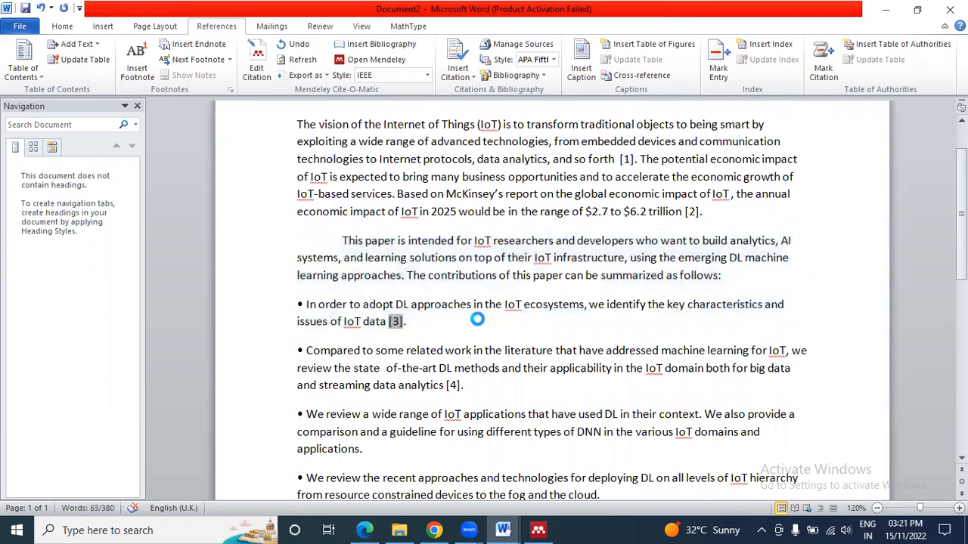
Split the first paragraph after citation [1], paste the cut paragraph and bullet in between, and delete the surplus blank lines below them
{"action": "left_click", "coordinate": [641, 159]}
{"action": "key", "text": "Return"}
{"action": "key", "text": "Return"}
{"action": "key", "text": "Return"}
{"action": "left_click", "coordinate": [324, 195]}
{"action": "key", "text": "ctrl+v"}
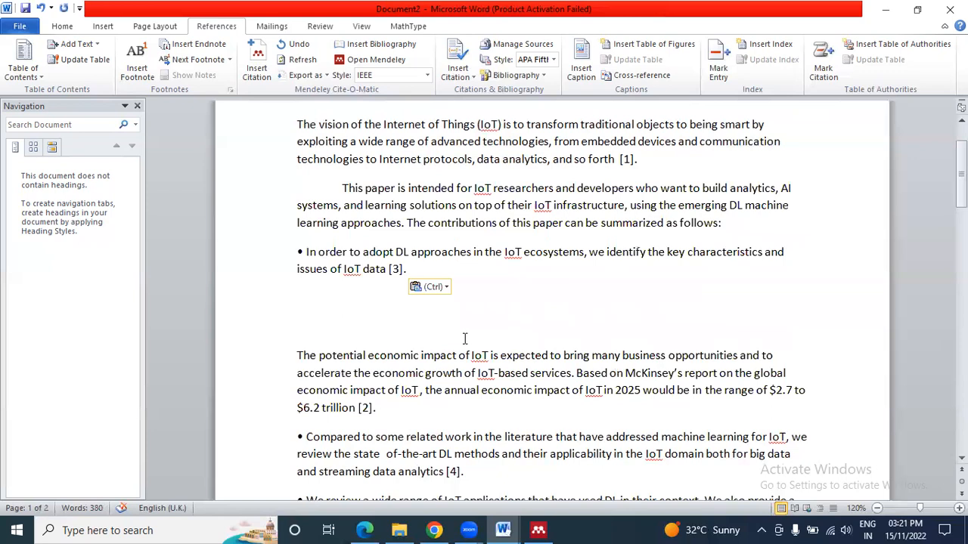
{"action": "key", "text": "Delete"}
{"action": "key", "text": "Delete"}
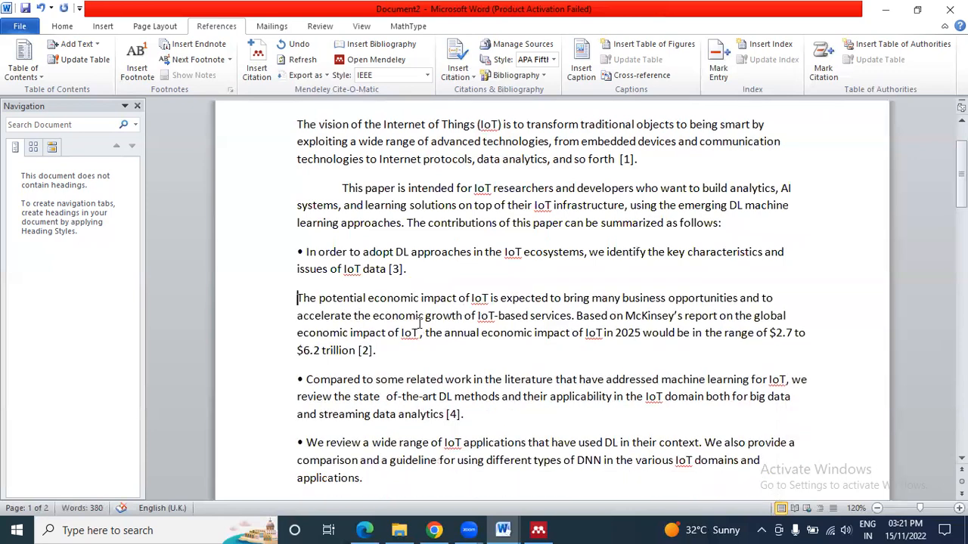
Highlight citations [3] and [2] in the rearranged text and entries [2] and [3] in the reference list to compare their order
{"action": "left_click_drag", "start_coordinate": [412, 270], "coordinate": [364, 271]}
{"action": "left_click_drag", "start_coordinate": [376, 350], "coordinate": [351, 333]}
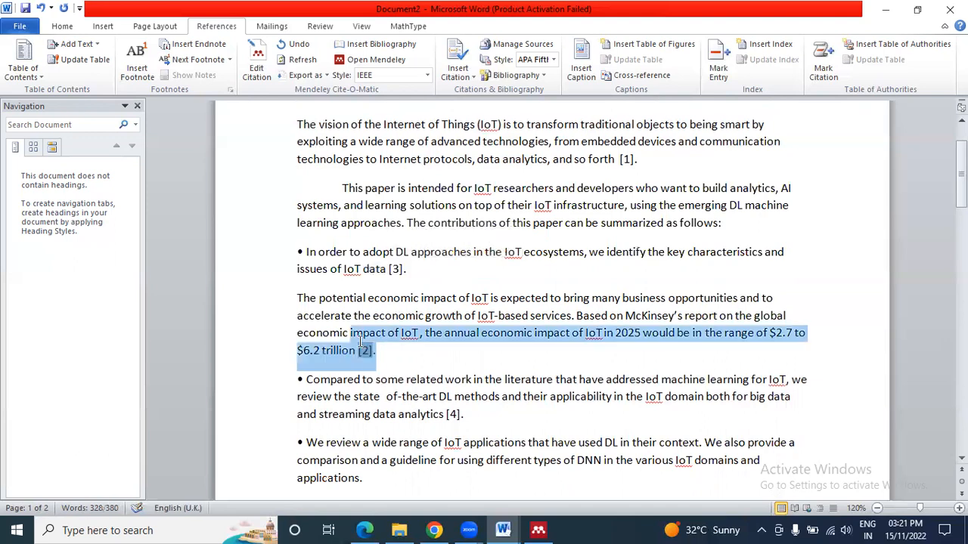
{"action": "scroll", "coordinate": [488, 365], "scroll_direction": "down", "scroll_amount": 10}
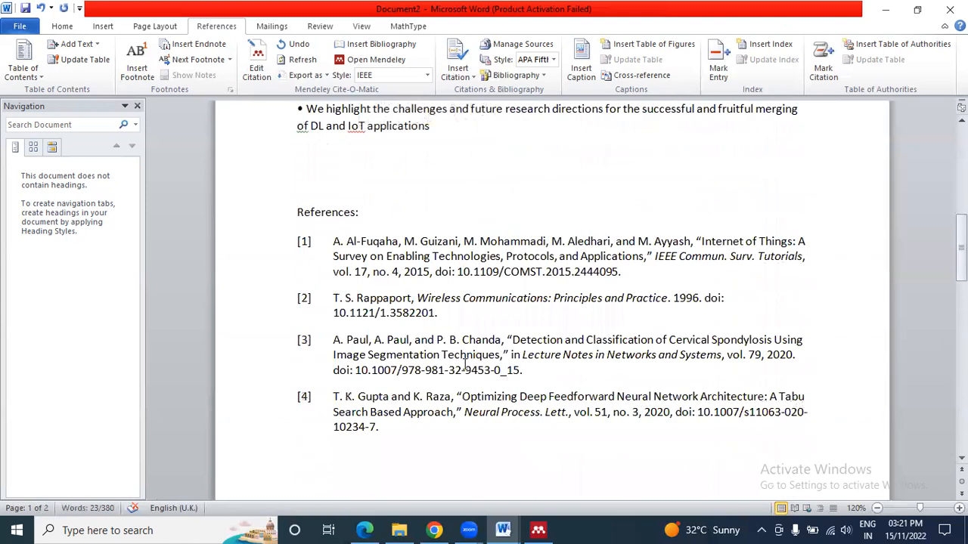
{"action": "mouse_move", "coordinate": [335, 298]}
{"action": "left_mouse_down"}
{"action": "mouse_move", "coordinate": [418, 303]}
{"action": "mouse_move", "coordinate": [450, 315]}
{"action": "mouse_move", "coordinate": [338, 340]}
{"action": "left_mouse_up"}
{"action": "left_click_drag", "start_coordinate": [350, 354], "coordinate": [393, 356]}
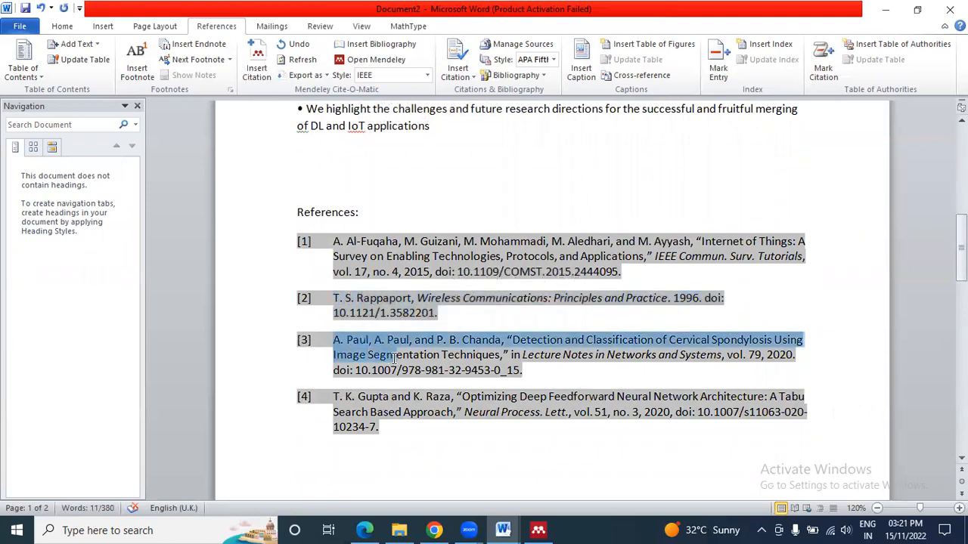
{"action": "left_click", "coordinate": [393, 358]}
{"action": "scroll", "coordinate": [394, 359], "scroll_direction": "up", "scroll_amount": 8}
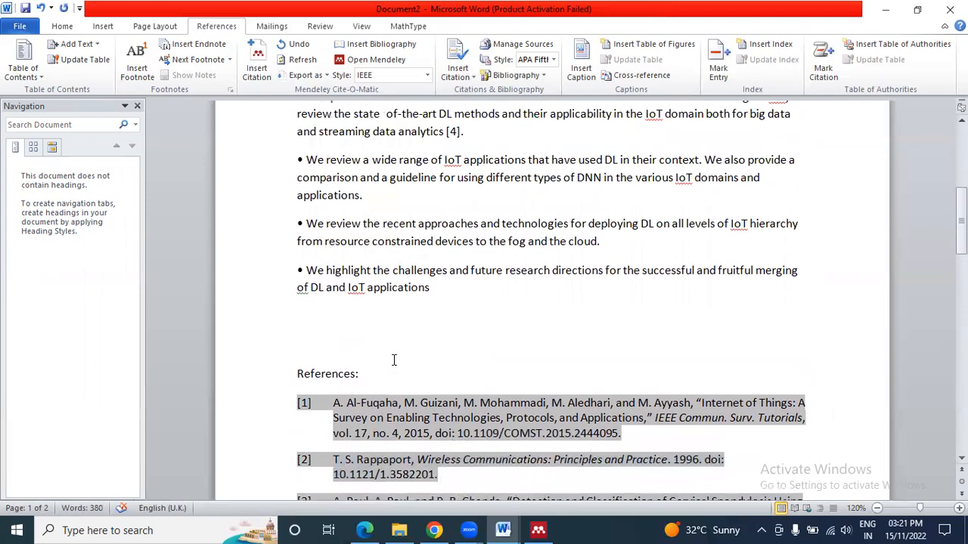
{"action": "scroll", "coordinate": [458, 362], "scroll_direction": "down", "scroll_amount": 3}
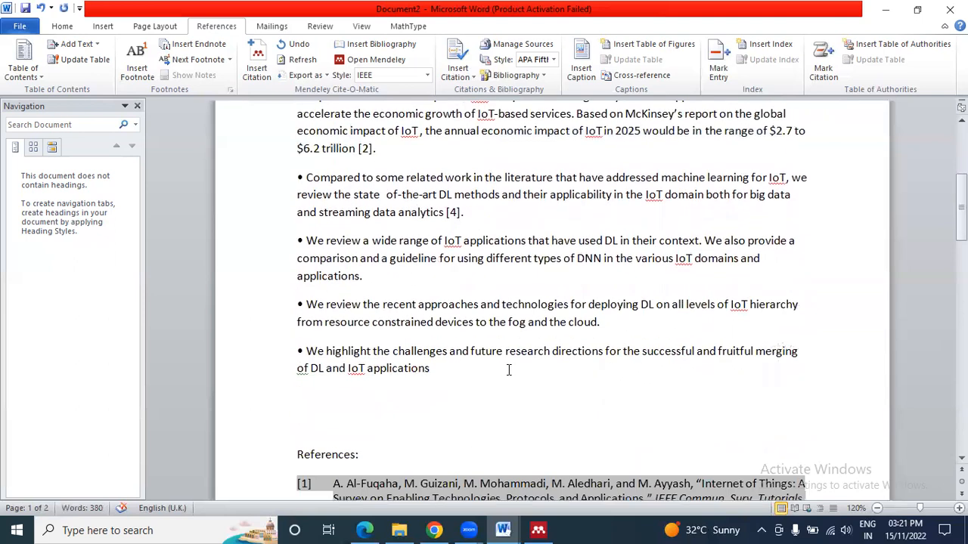
Cite "Relative location estimation in wireless sensor networks" from the Mendeley library after "DL and IoT applications" in the last bullet
{"action": "left_click", "coordinate": [441, 371]}
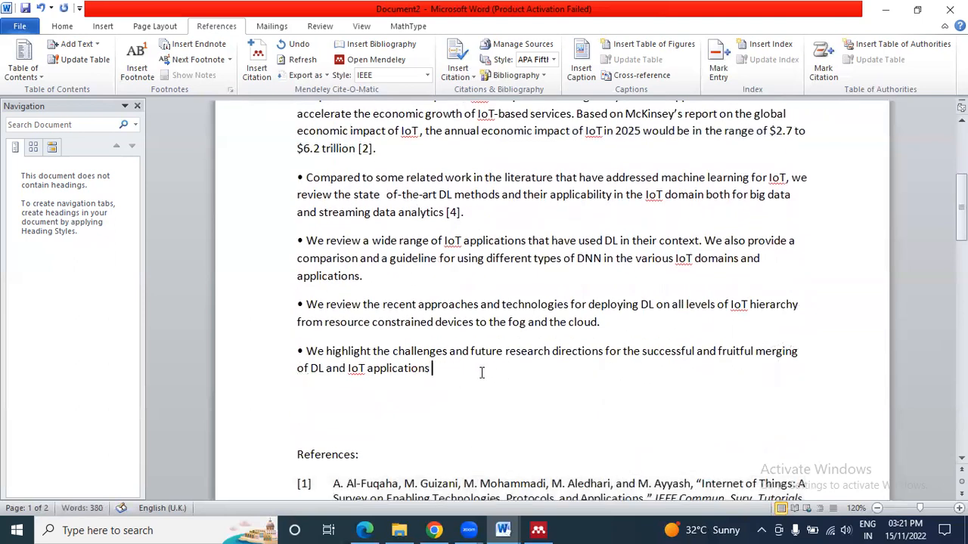
{"action": "left_click", "coordinate": [257, 61]}
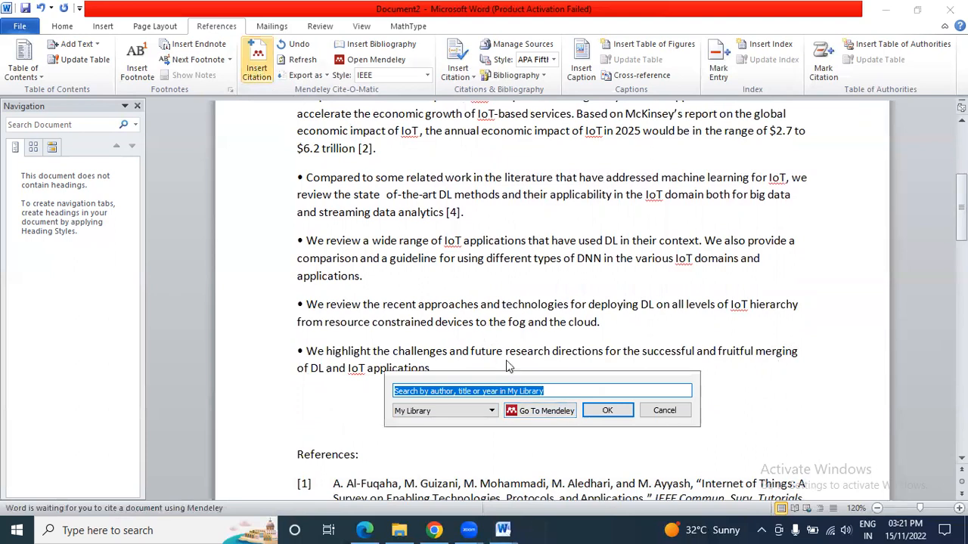
{"action": "left_click", "coordinate": [533, 412]}
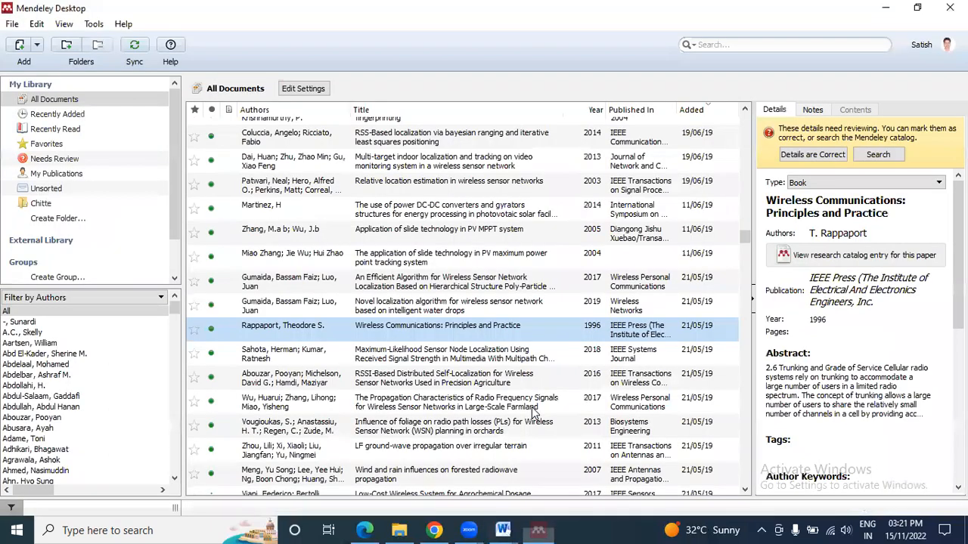
{"action": "left_click", "coordinate": [273, 189]}
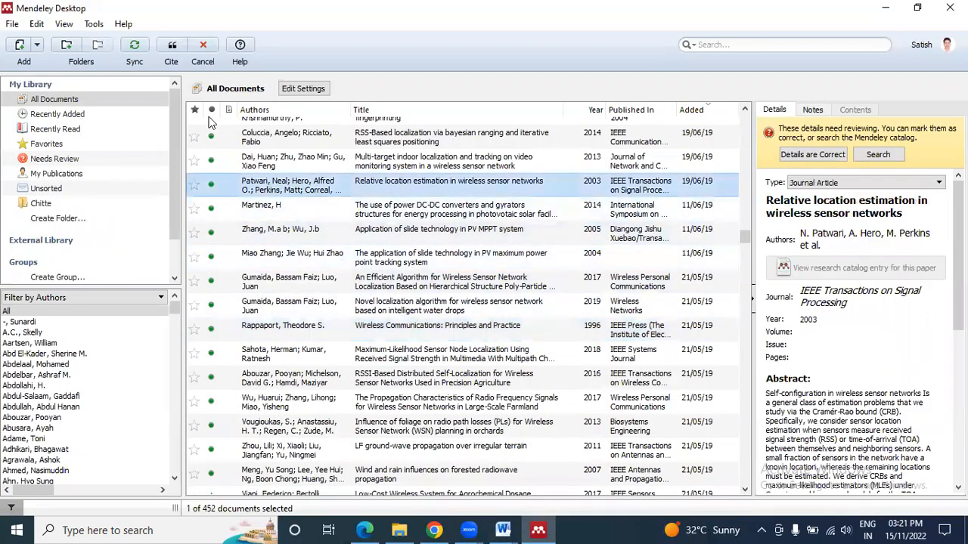
{"action": "left_click", "coordinate": [171, 50]}
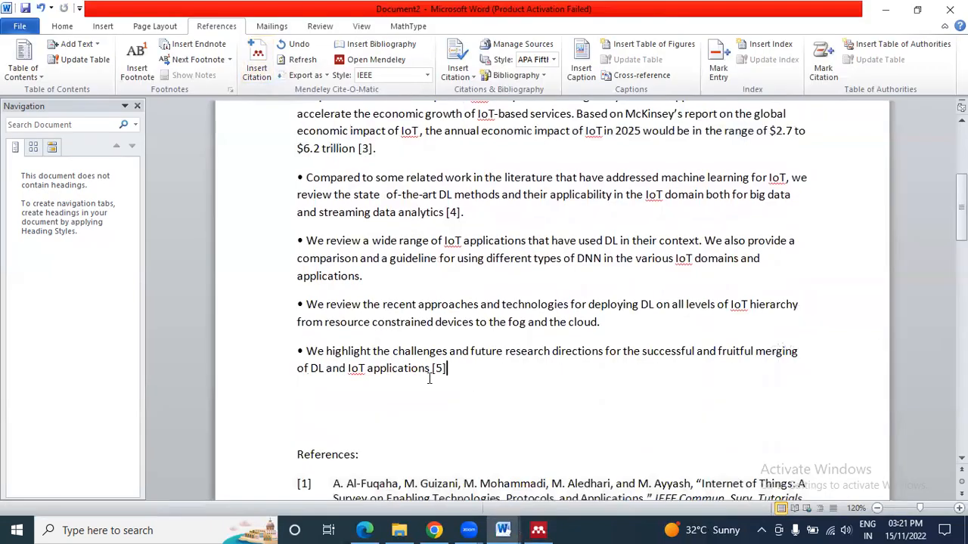
Highlight the "Wireless Communications: Principles and Practice" reference entry and the moved "This paper is intended" paragraph with its bullet to review the renumbering
{"action": "scroll", "coordinate": [480, 354], "scroll_direction": "down", "scroll_amount": 6}
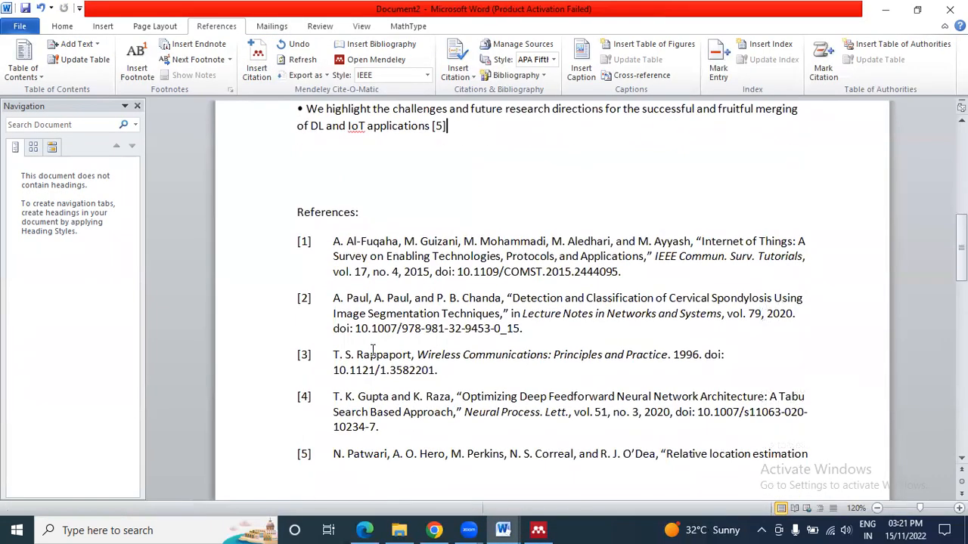
{"action": "mouse_move", "coordinate": [333, 355]}
{"action": "left_mouse_down"}
{"action": "mouse_move", "coordinate": [446, 355]}
{"action": "mouse_move", "coordinate": [466, 371]}
{"action": "left_mouse_up"}
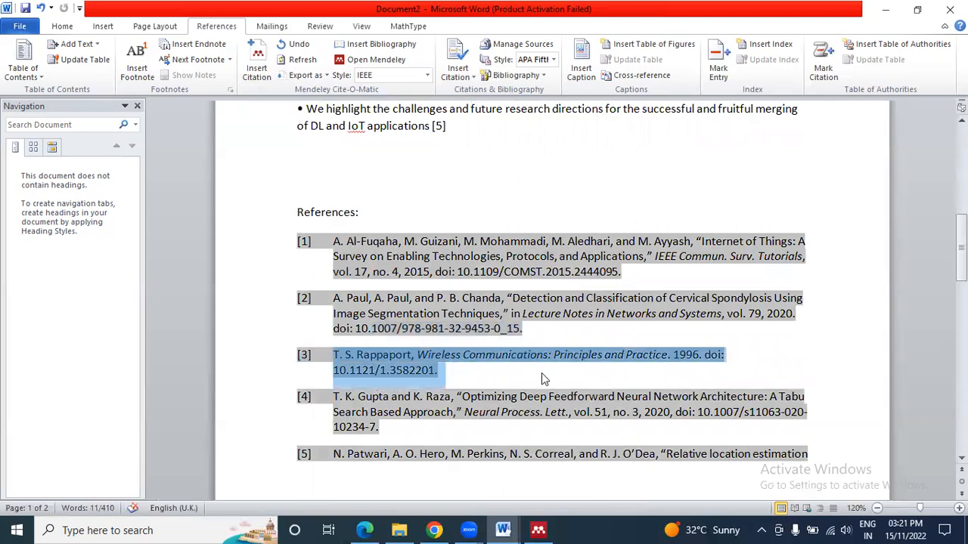
{"action": "scroll", "coordinate": [542, 372], "scroll_direction": "up", "scroll_amount": 8}
{"action": "left_click", "coordinate": [451, 316]}
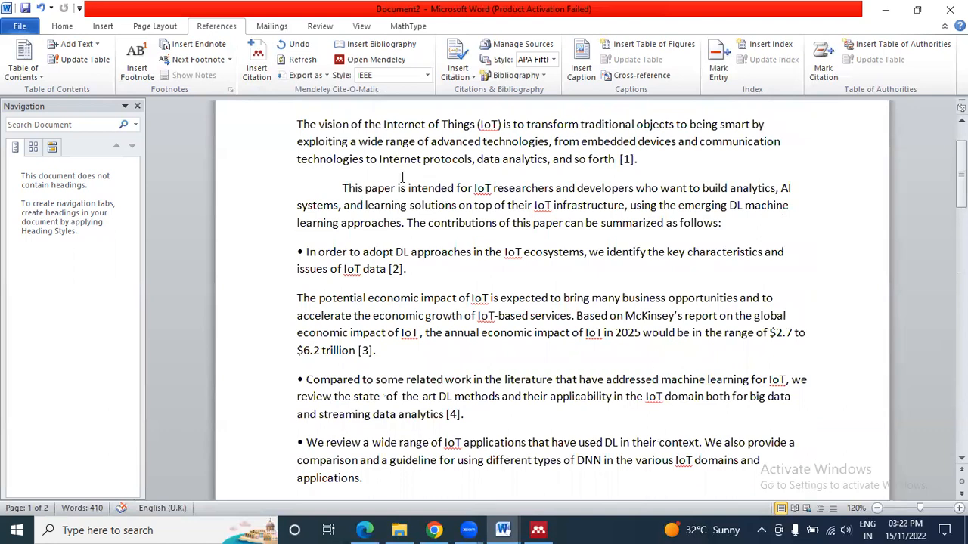
{"action": "left_click_drag", "start_coordinate": [341, 188], "coordinate": [737, 222]}
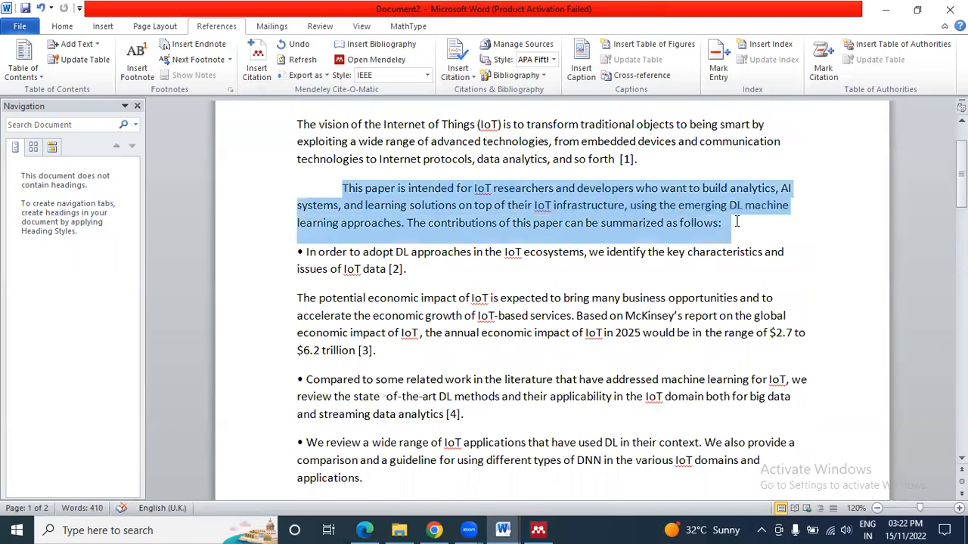
{"action": "left_click", "coordinate": [407, 223]}
{"action": "left_click_drag", "start_coordinate": [342, 188], "coordinate": [506, 273]}
{"action": "left_click", "coordinate": [415, 271]}
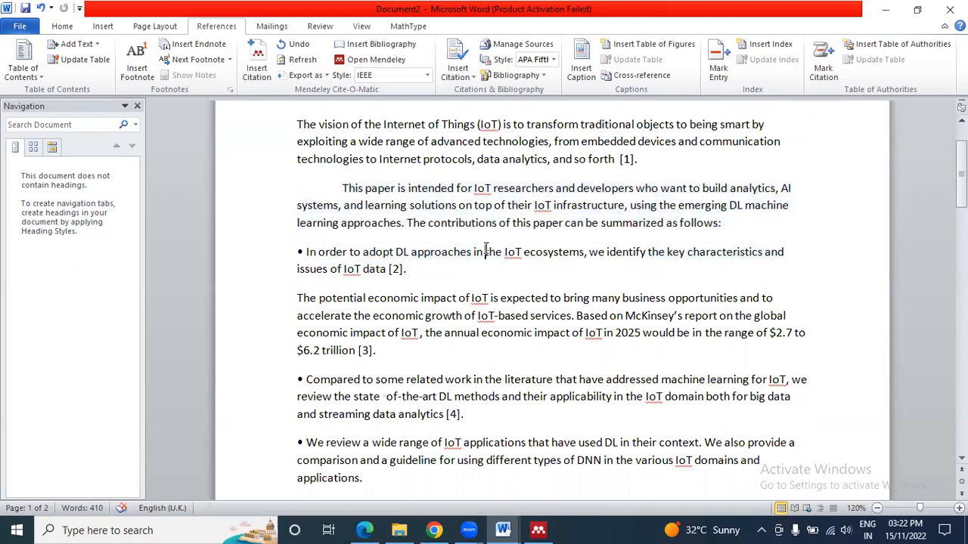
Undo the added citation in the last bullet and the pasting of the "This paper is intended" paragraph and its bullet
{"action": "scroll", "coordinate": [487, 252], "scroll_direction": "down", "scroll_amount": 2}
{"action": "key", "text": "Return"}
{"action": "key", "text": "Return"}
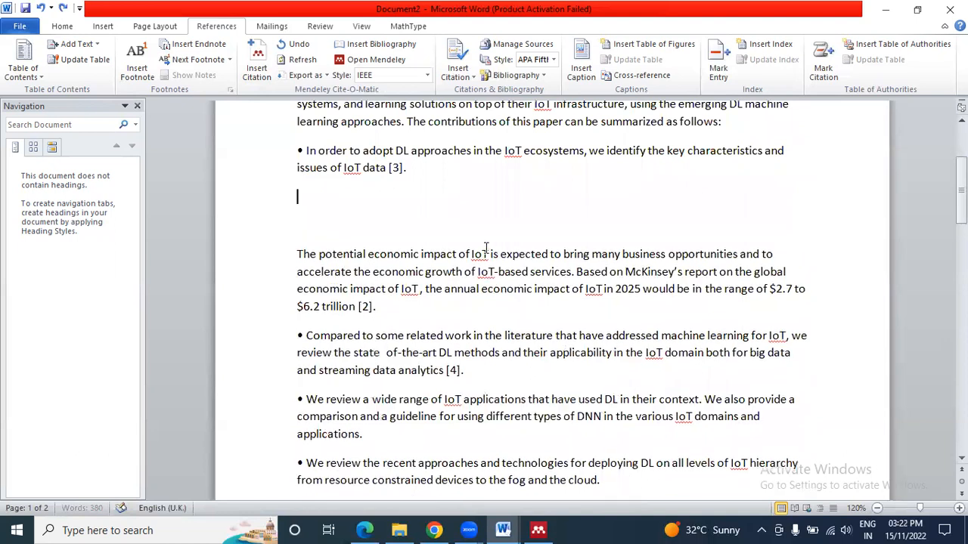
{"action": "key", "text": "ctrl+z"}
{"action": "key", "text": "ctrl+z"}
{"action": "key", "text": "ctrl+z"}
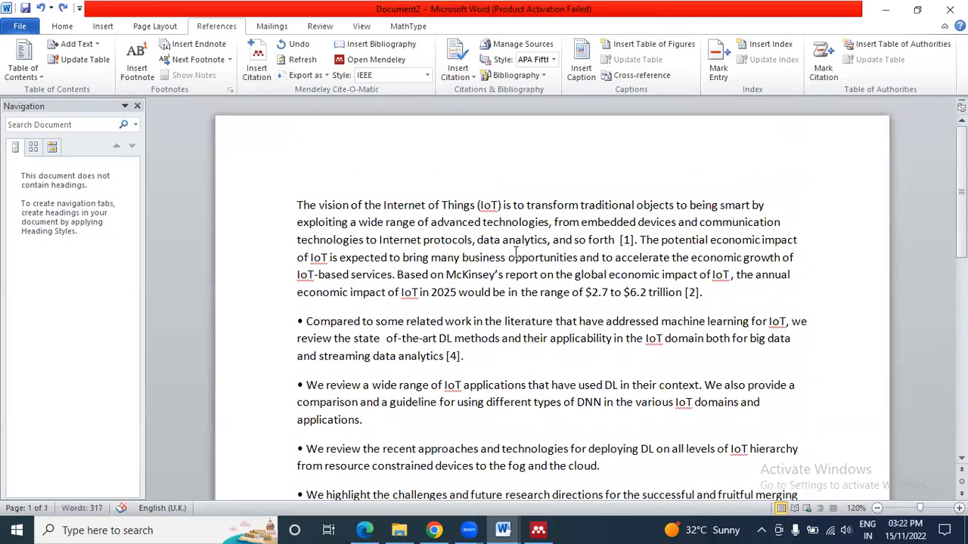
{"action": "scroll", "coordinate": [686, 340], "scroll_direction": "down", "scroll_amount": 2}
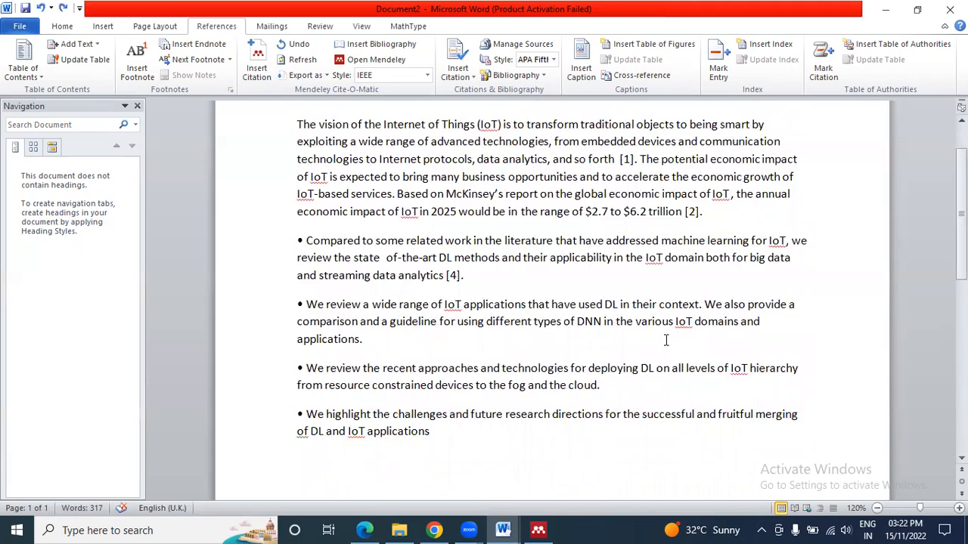
Show the Mendeley Reference Manager download page for Windows in Chrome, and the MS Word plugin command in Mendeley Desktop
{"action": "left_click", "coordinate": [446, 528]}
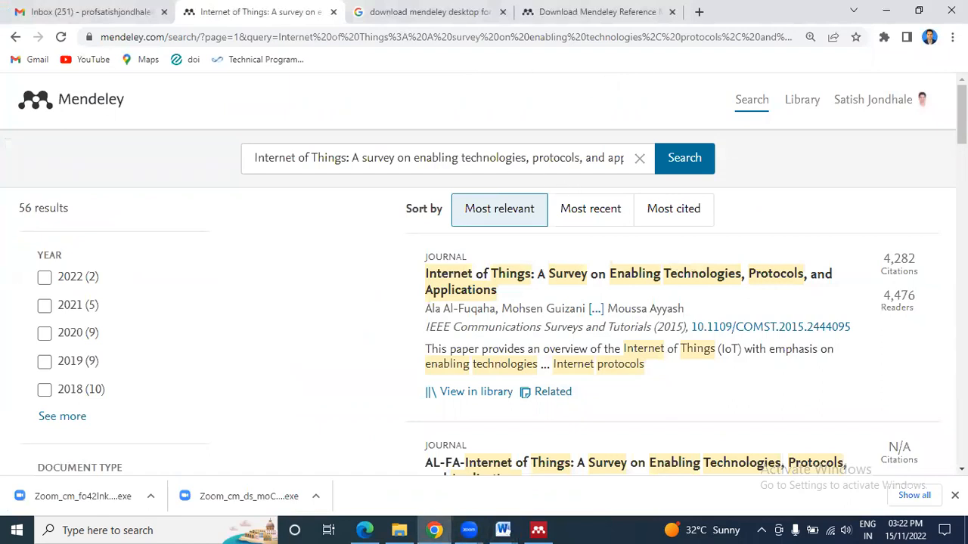
{"action": "left_click", "coordinate": [630, 12]}
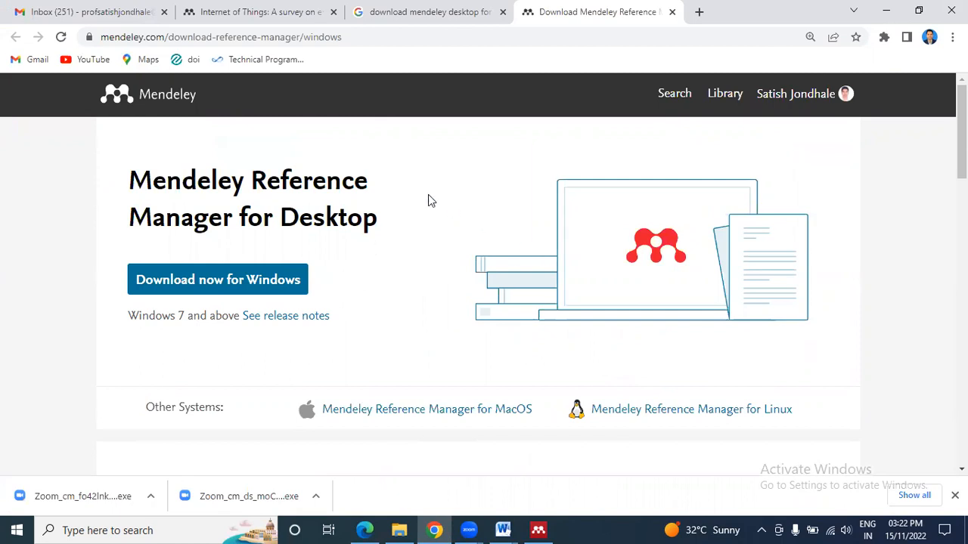
{"action": "mouse_move", "coordinate": [538, 529]}
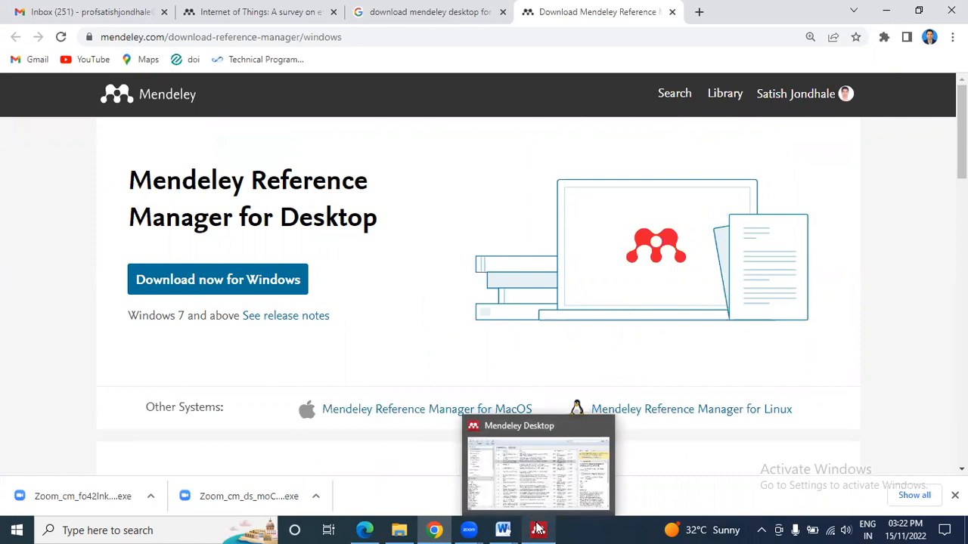
{"action": "left_click", "coordinate": [538, 529]}
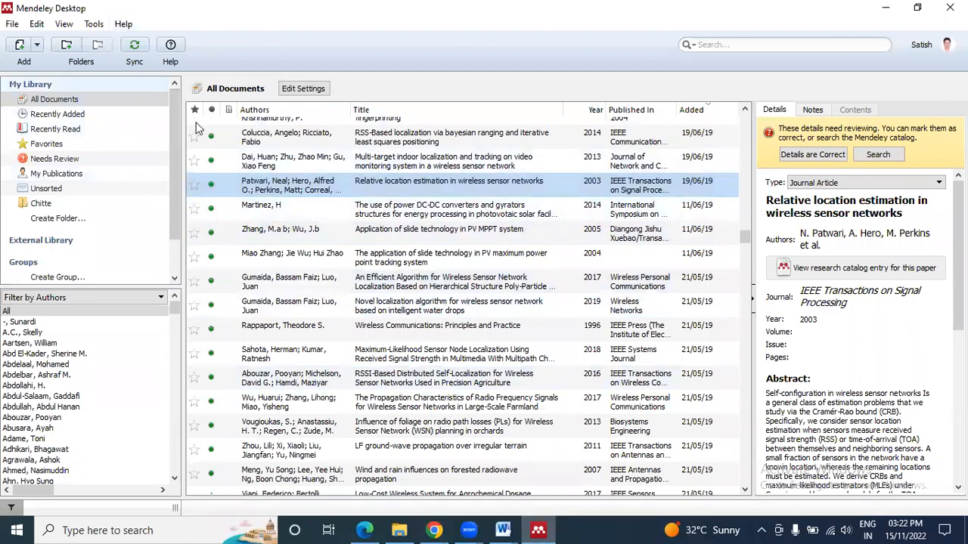
{"action": "left_click", "coordinate": [94, 25]}
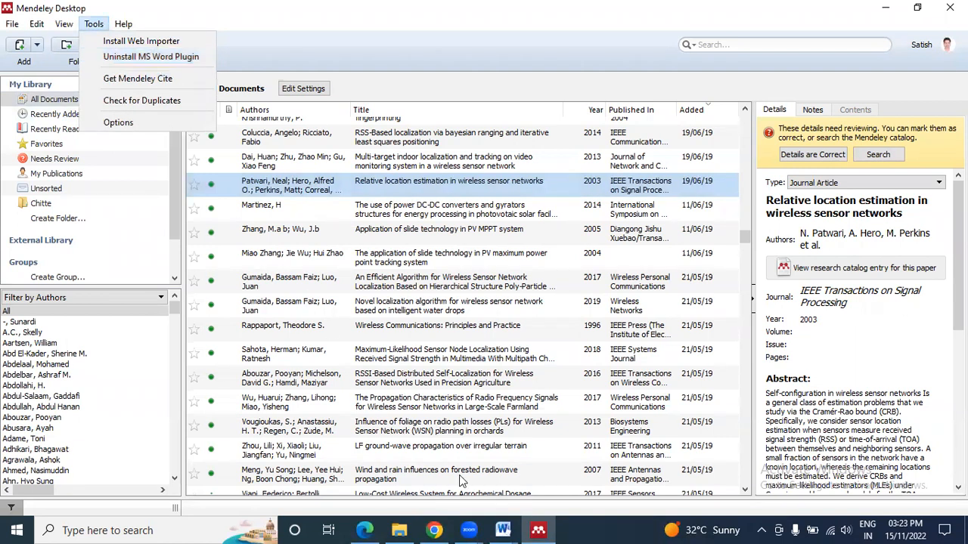
Bring up the "Chapter 4 Data Handling & Analytics" document in Word, and show the MS Word plugin command in Mendeley Desktop again
{"action": "left_click", "coordinate": [503, 530]}
{"action": "left_click", "coordinate": [427, 465]}
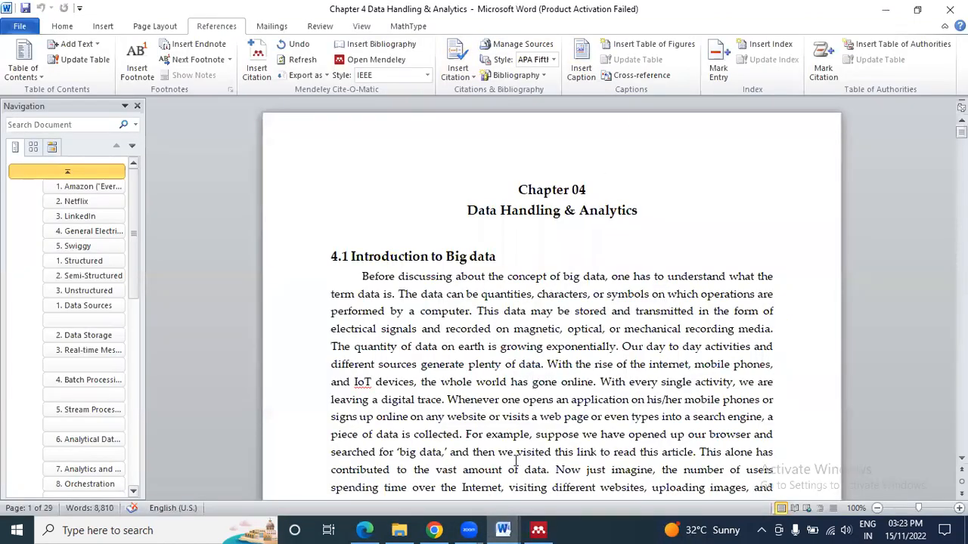
{"action": "left_click", "coordinate": [539, 530]}
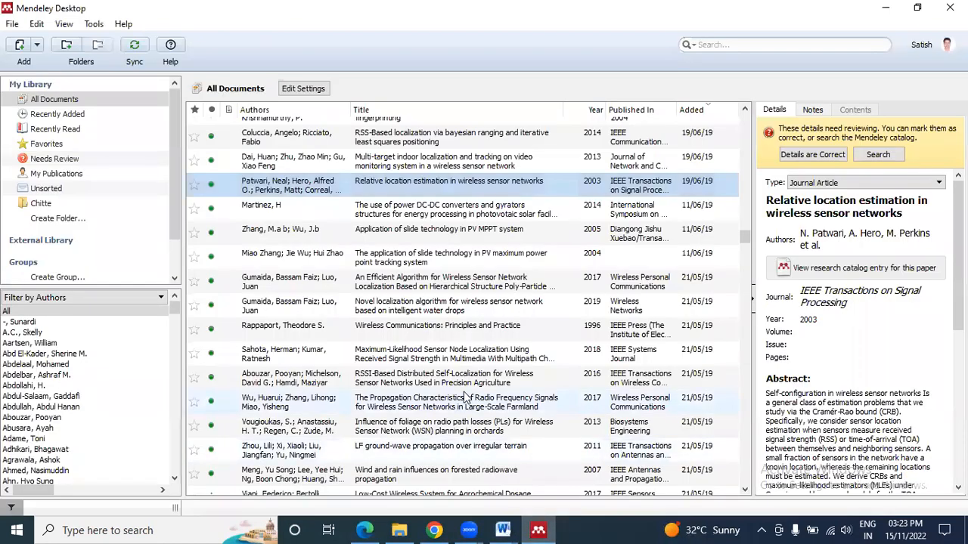
{"action": "left_click", "coordinate": [93, 24]}
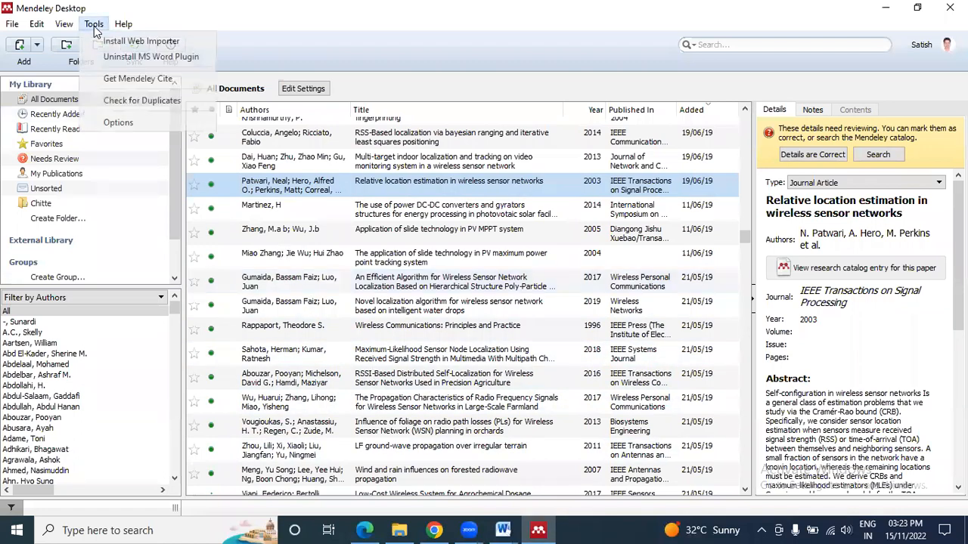
{"action": "left_click", "coordinate": [488, 323]}
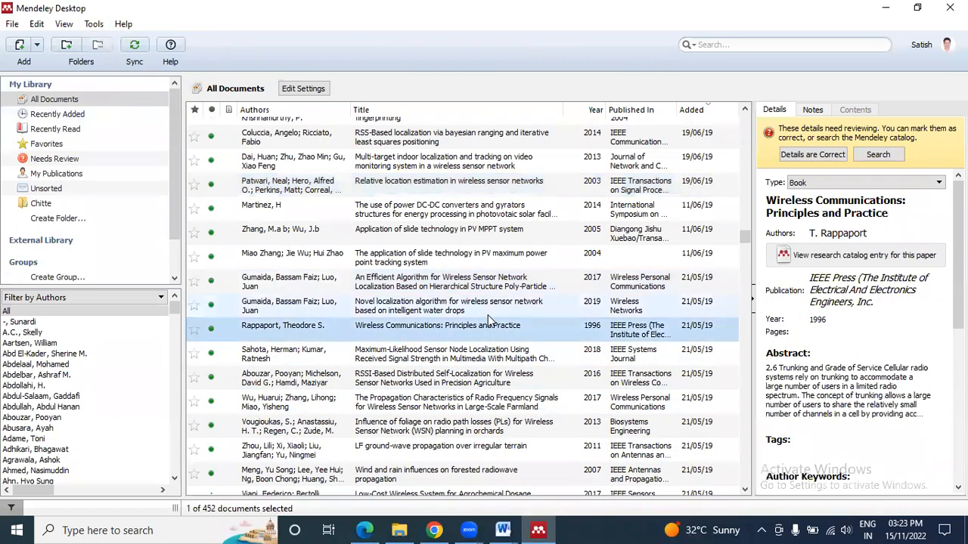
Switch back to the Mendeley download page in Chrome and highlight the mendeley.com part of its address
{"action": "left_click", "coordinate": [434, 531]}
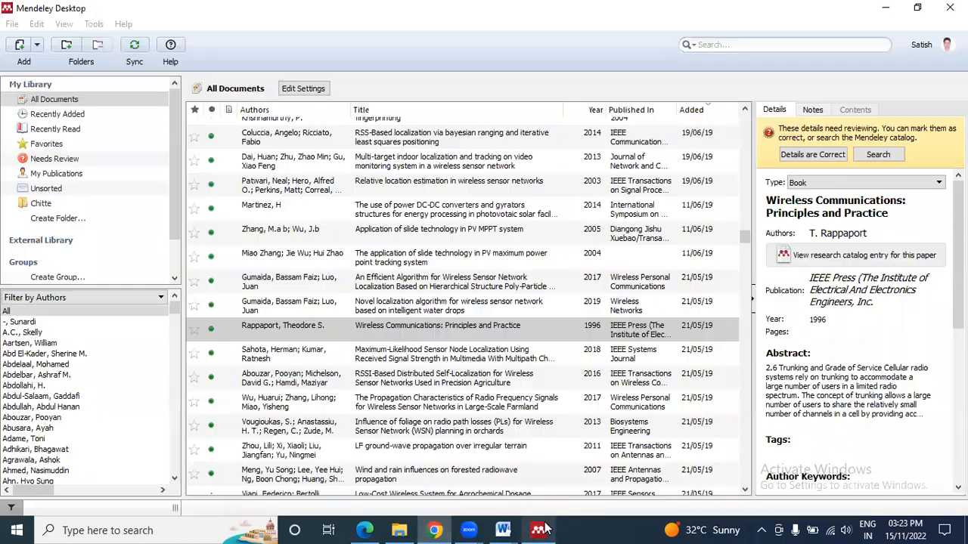
{"action": "left_click", "coordinate": [538, 530]}
{"action": "left_click", "coordinate": [434, 530]}
{"action": "left_click_drag", "start_coordinate": [102, 36], "coordinate": [293, 36]}
{"action": "left_click", "coordinate": [293, 36]}
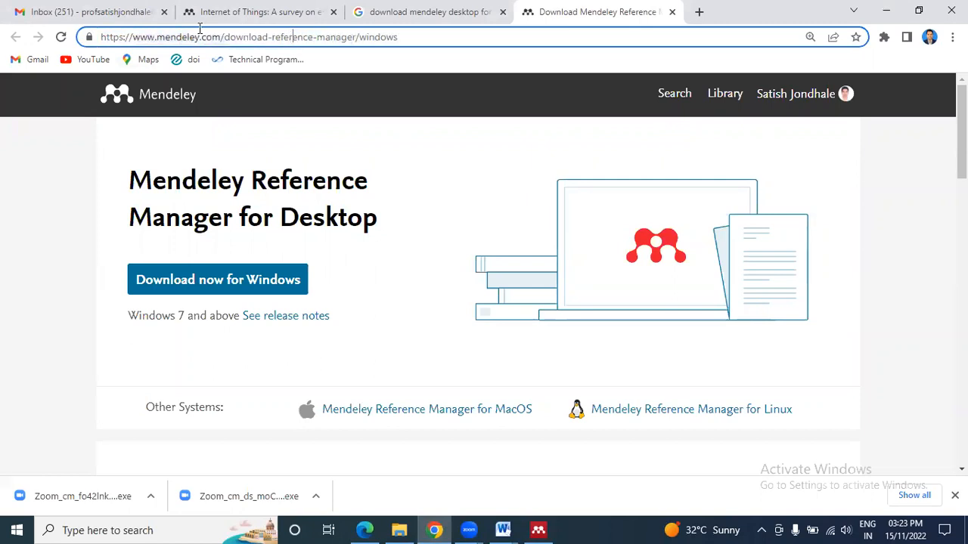
{"action": "left_click_drag", "start_coordinate": [223, 37], "coordinate": [157, 37]}
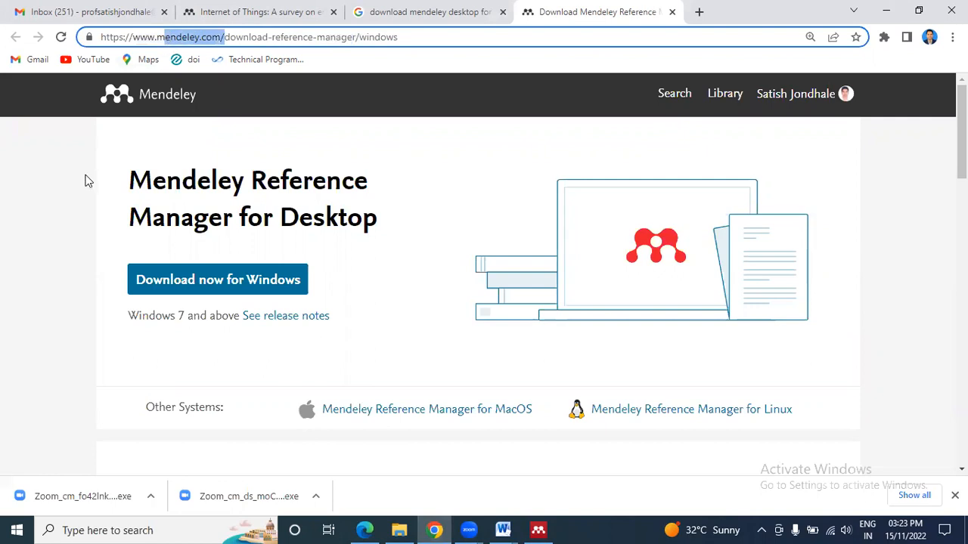
Add "AL-FA-Internet of Things: A Survey on Enabling Technologies, Protocols, and Applications" to the library from the Mendeley web search results
{"action": "left_click", "coordinate": [171, 22]}
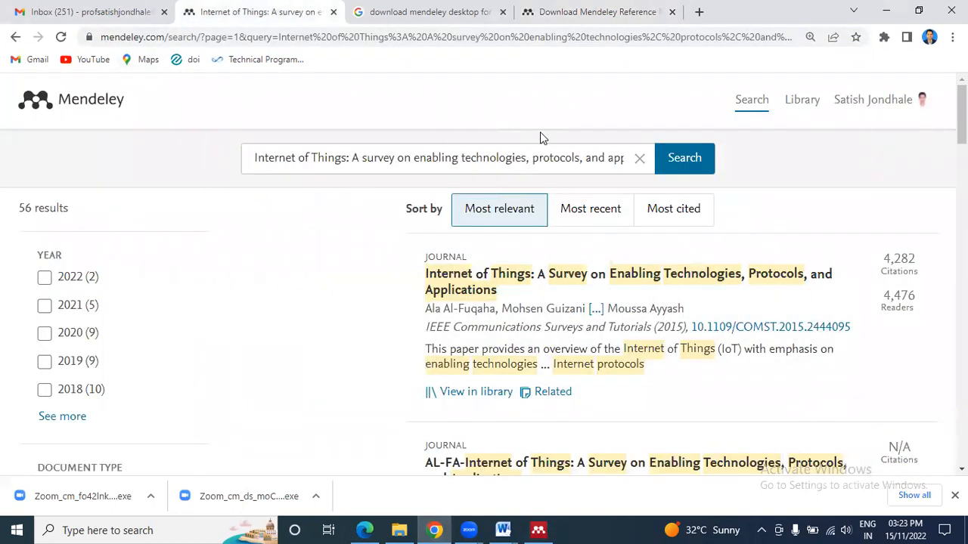
{"action": "scroll", "coordinate": [476, 304], "scroll_direction": "down", "scroll_amount": 3}
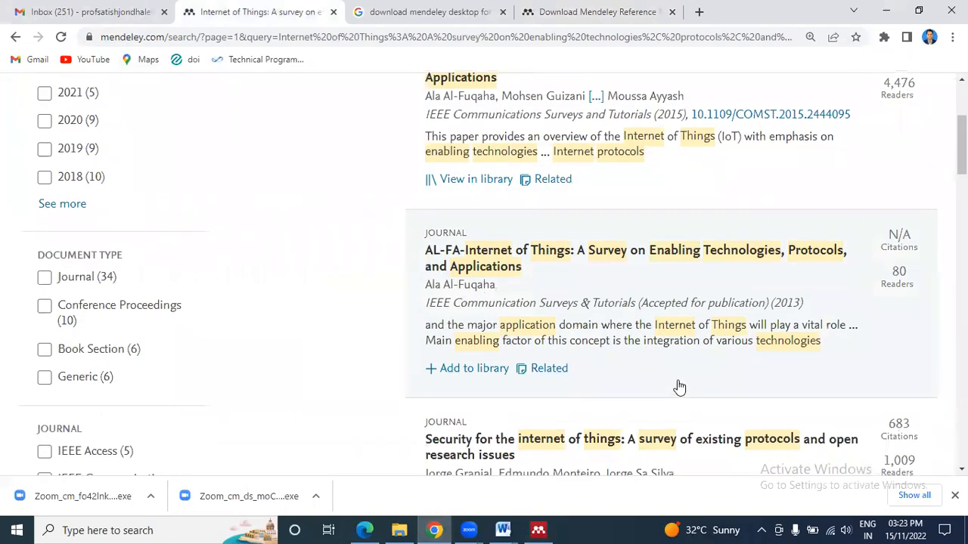
{"action": "scroll", "coordinate": [676, 389], "scroll_direction": "down", "scroll_amount": 2}
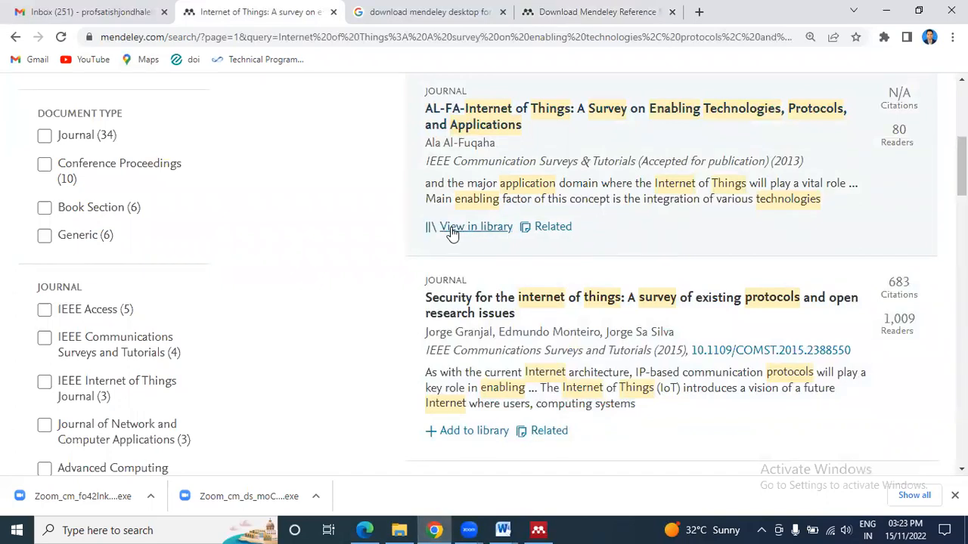
Look through the document list in Mendeley Desktop, and return to the Mendeley search results in Chrome
{"action": "left_click", "coordinate": [538, 530]}
{"action": "scroll", "coordinate": [638, 371], "scroll_direction": "up", "scroll_amount": 15}
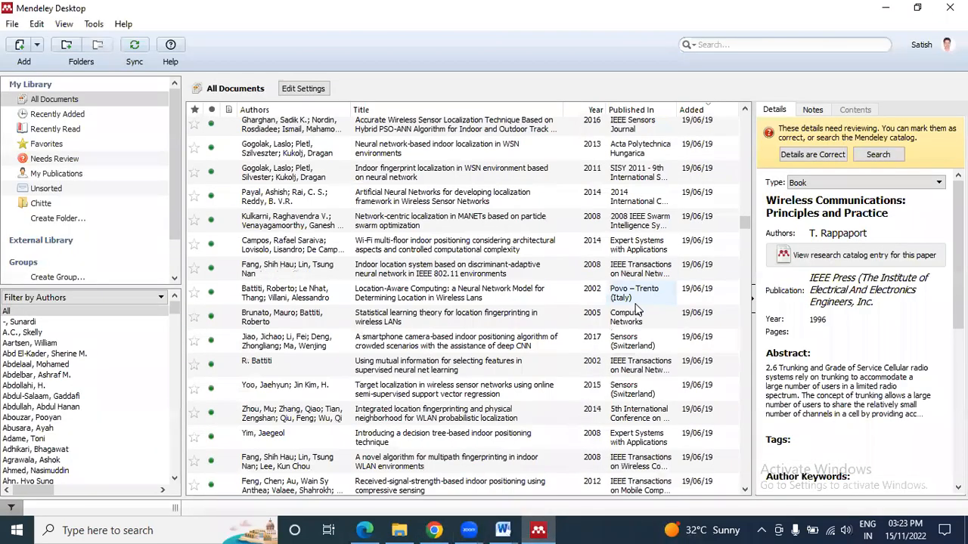
{"action": "left_click", "coordinate": [435, 530]}
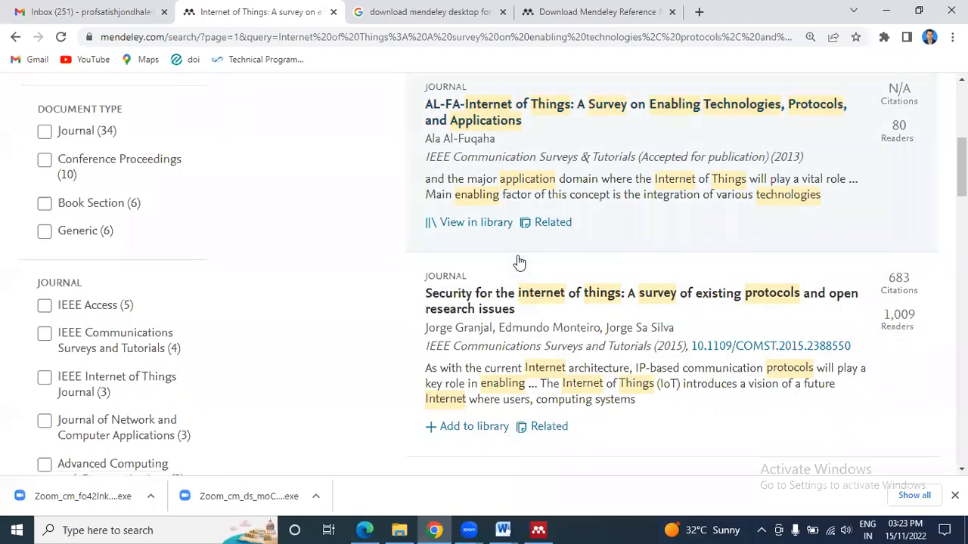
Add "Security for the internet of things: A survey of existing protocols and open research issues" to the library and return to Mendeley Desktop's document list
{"action": "scroll", "coordinate": [520, 272], "scroll_direction": "down", "scroll_amount": 2}
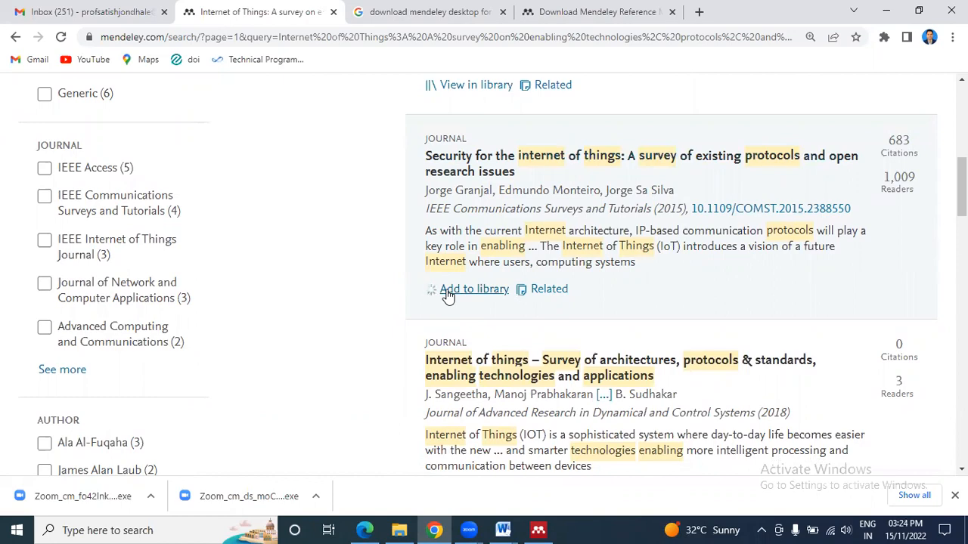
{"action": "left_click", "coordinate": [538, 530]}
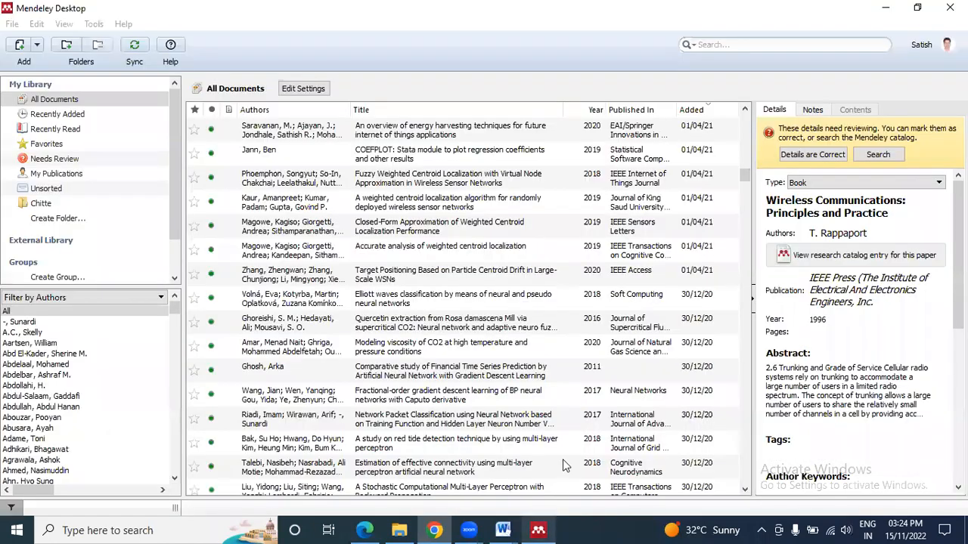
{"action": "scroll", "coordinate": [454, 310], "scroll_direction": "up", "scroll_amount": 15}
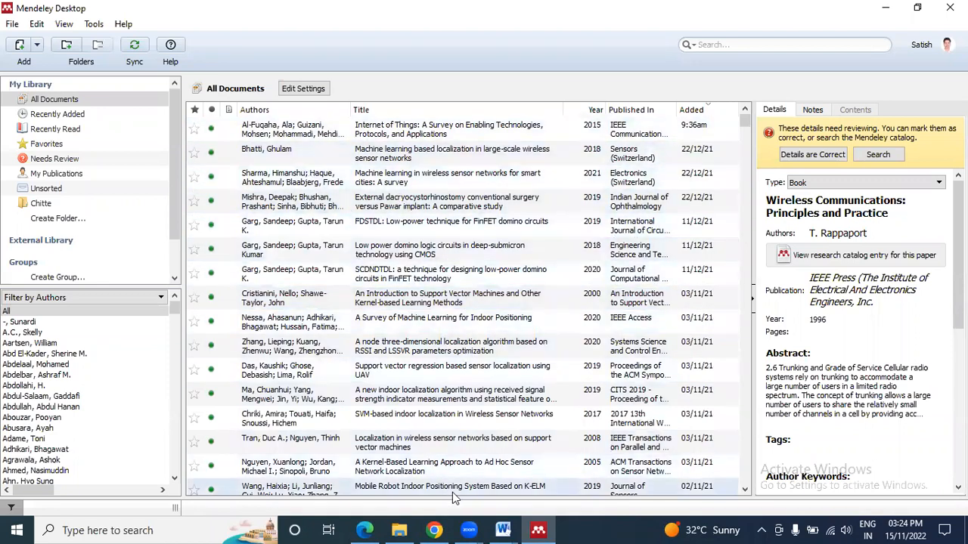
{"action": "left_click", "coordinate": [442, 530]}
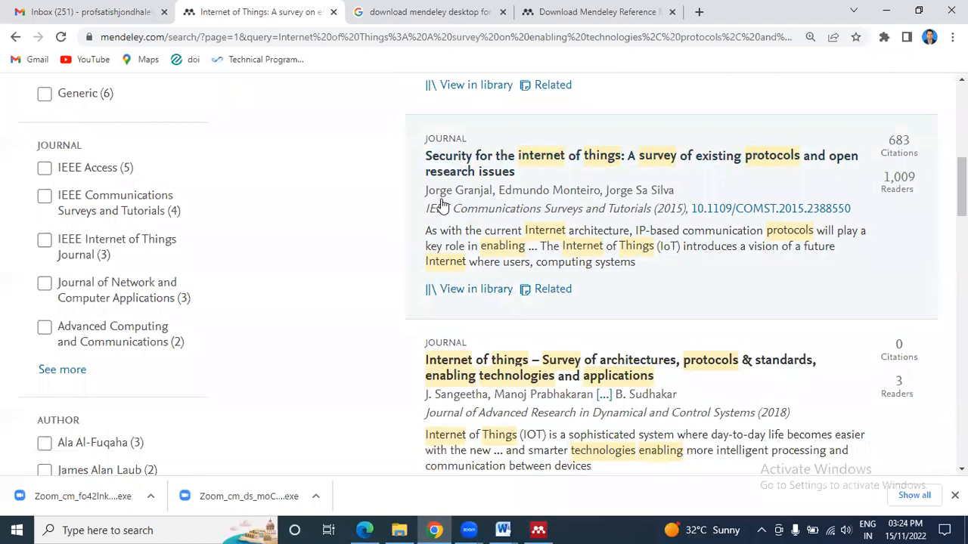
{"action": "left_click", "coordinate": [538, 529]}
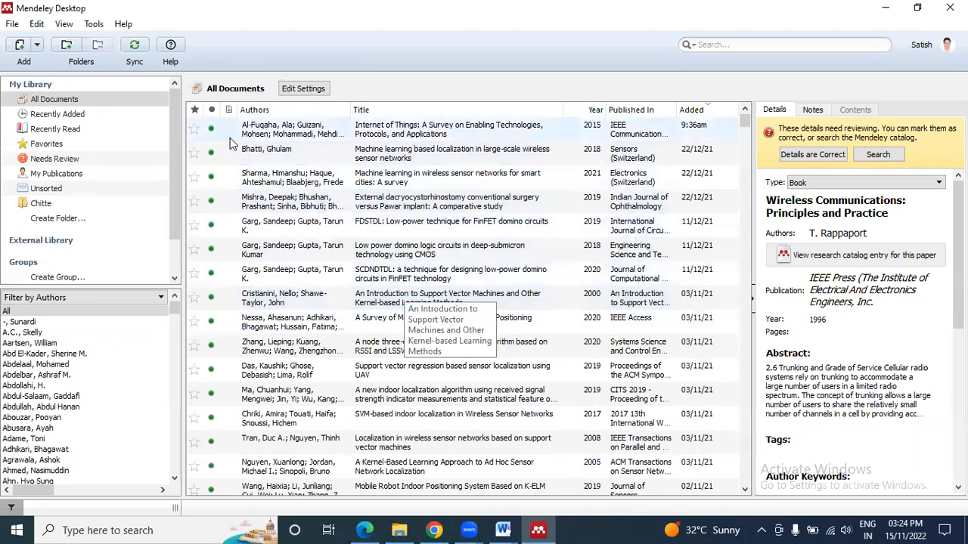
Sync the Mendeley Desktop library and sort all documents by date added, newest first
{"action": "left_click", "coordinate": [135, 48]}
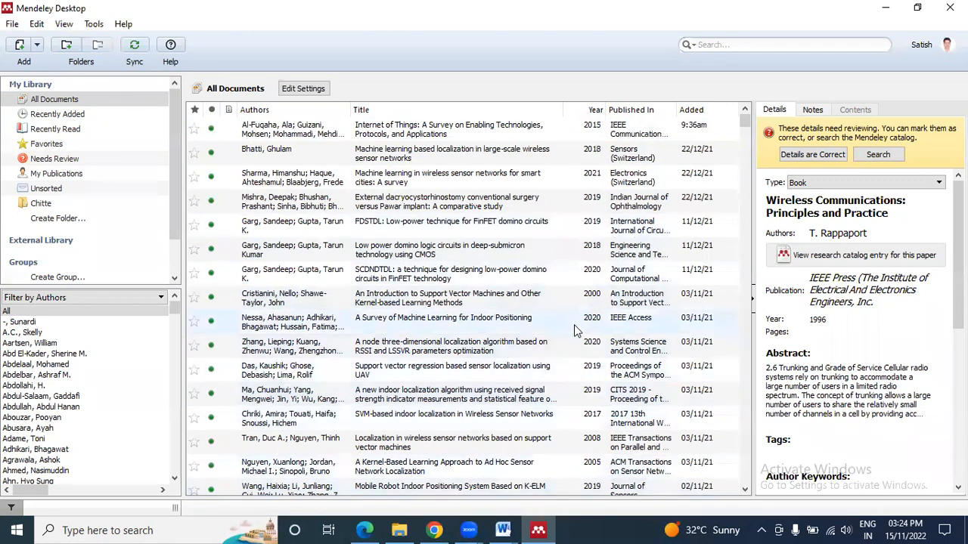
{"action": "left_click", "coordinate": [698, 114]}
{"action": "left_click", "coordinate": [699, 114]}
{"action": "left_click", "coordinate": [699, 112]}
{"action": "left_click", "coordinate": [699, 112]}
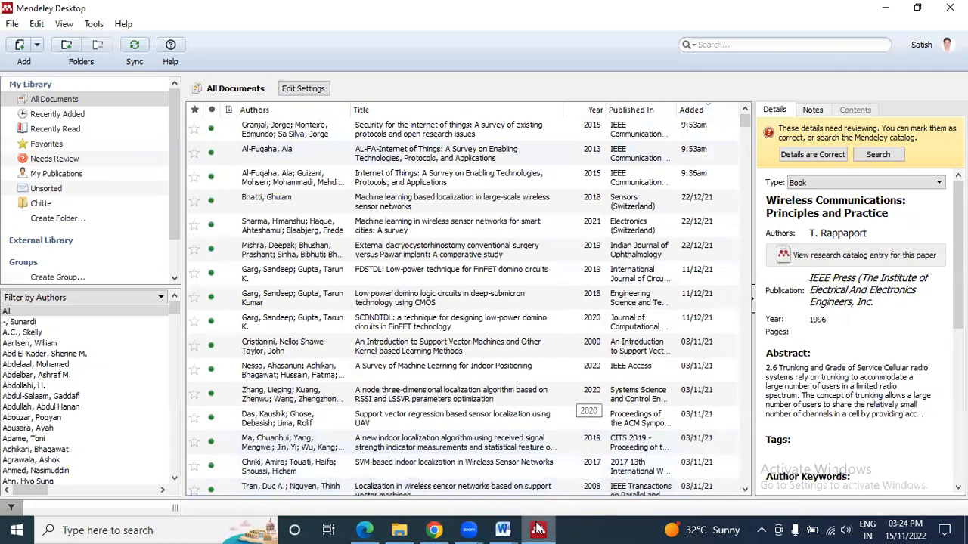
Bring up the "Chapter 4 Data Handling & Analytics" document in Word and point out "Big data" in the section 4.1 heading
{"action": "mouse_move", "coordinate": [538, 529]}
{"action": "left_click", "coordinate": [503, 529]}
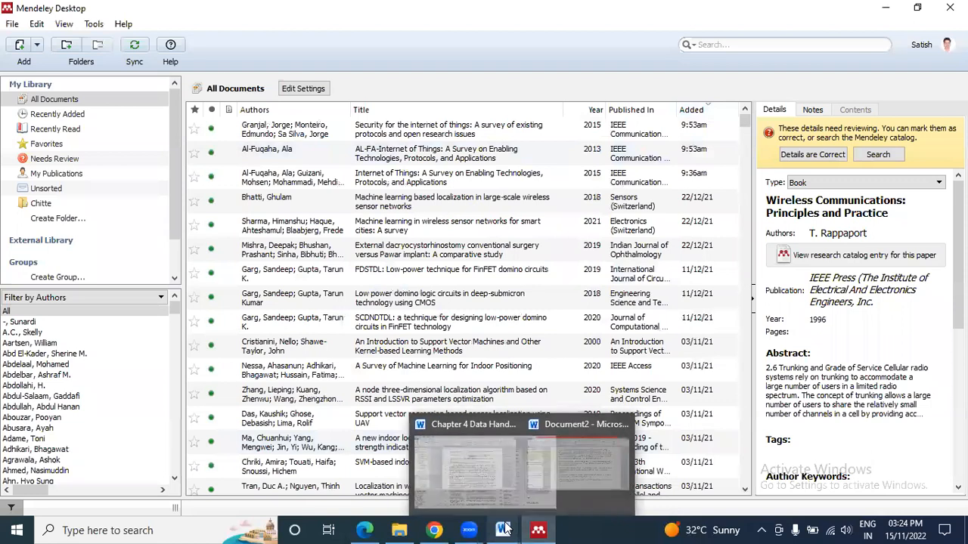
{"action": "left_click", "coordinate": [486, 484]}
{"action": "scroll", "coordinate": [482, 371], "scroll_direction": "down", "scroll_amount": 1}
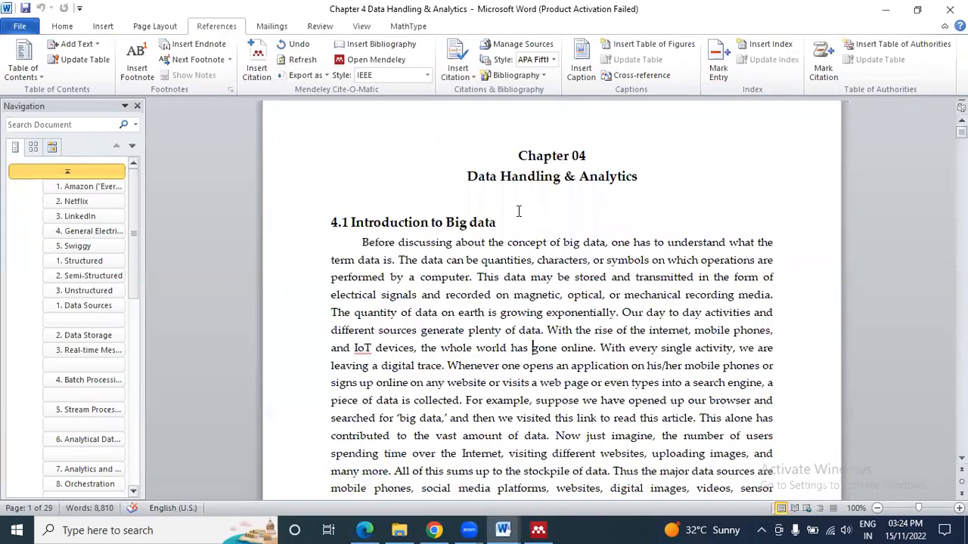
{"action": "scroll", "coordinate": [503, 346], "scroll_direction": "down", "scroll_amount": 6}
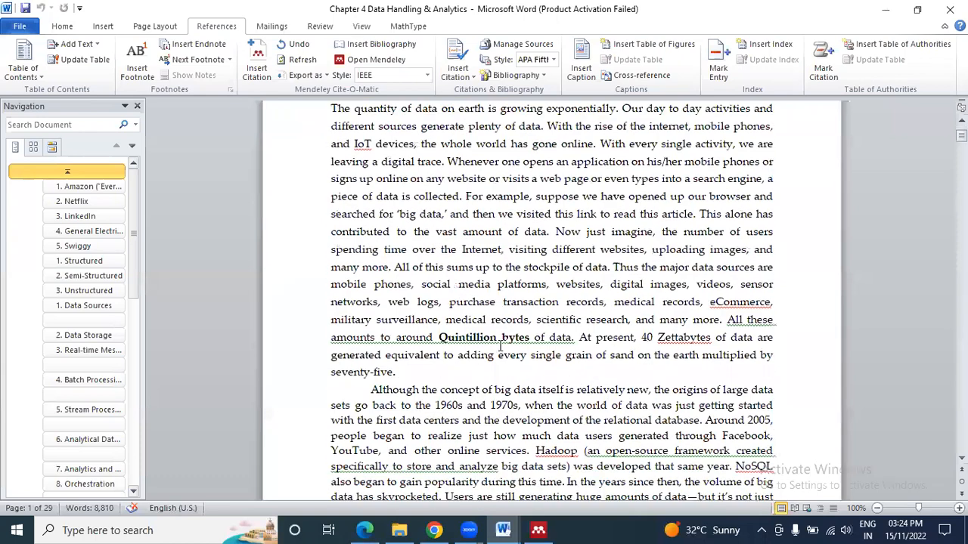
{"action": "scroll", "coordinate": [500, 346], "scroll_direction": "down", "scroll_amount": 3}
{"action": "scroll", "coordinate": [500, 346], "scroll_direction": "up", "scroll_amount": 5}
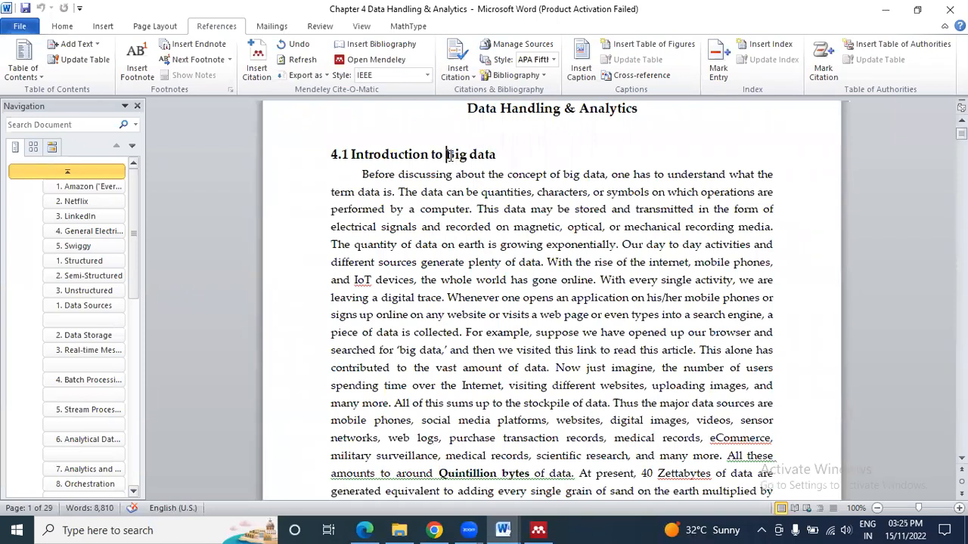
{"action": "left_click_drag", "start_coordinate": [446, 155], "coordinate": [496, 157]}
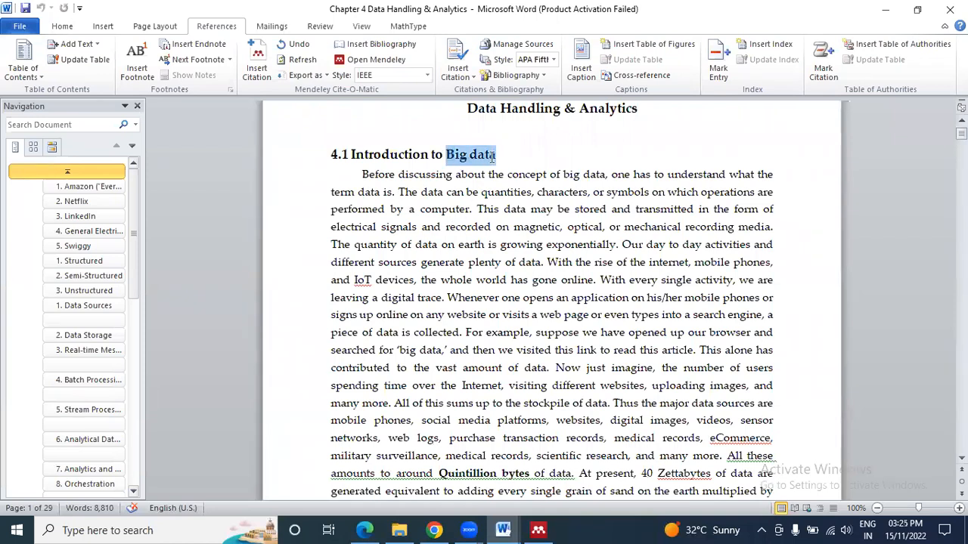
{"action": "left_click", "coordinate": [463, 191]}
Look through the chapter's first pages and highlight the beginning of section 4.1's opening paragraph
{"action": "scroll", "coordinate": [481, 235], "scroll_direction": "down", "scroll_amount": 3}
{"action": "scroll", "coordinate": [480, 236], "scroll_direction": "down", "scroll_amount": 15}
{"action": "scroll", "coordinate": [483, 236], "scroll_direction": "down", "scroll_amount": 1}
{"action": "scroll", "coordinate": [476, 238], "scroll_direction": "up", "scroll_amount": 15}
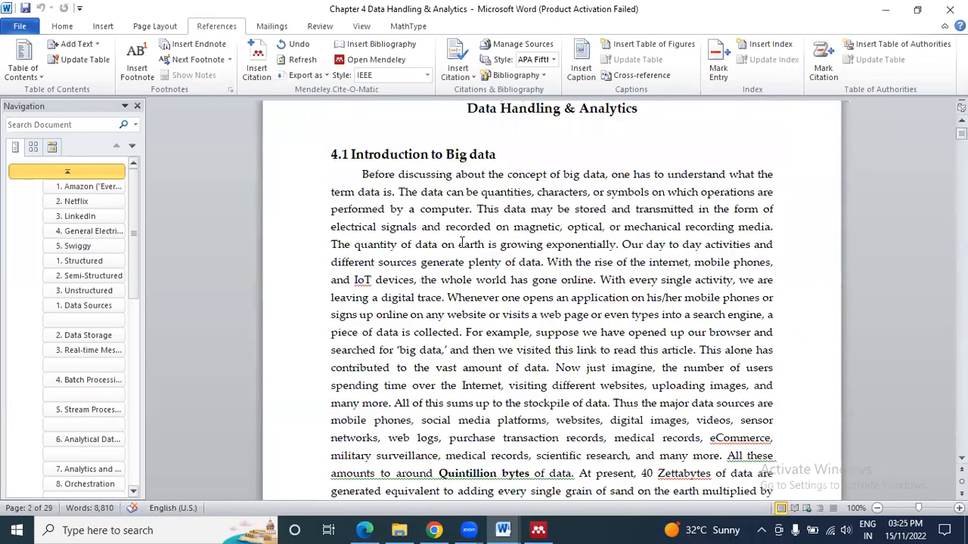
{"action": "scroll", "coordinate": [463, 242], "scroll_direction": "up", "scroll_amount": 1}
{"action": "left_click_drag", "start_coordinate": [362, 208], "coordinate": [501, 332]}
{"action": "scroll", "coordinate": [391, 333], "scroll_direction": "down", "scroll_amount": 5}
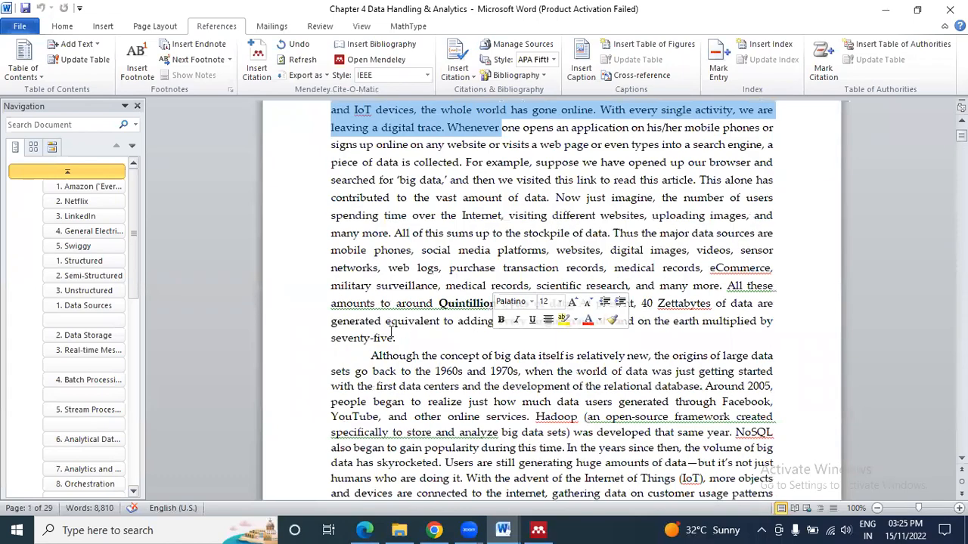
{"action": "scroll", "coordinate": [424, 333], "scroll_direction": "up", "scroll_amount": 5}
{"action": "left_click", "coordinate": [497, 347]}
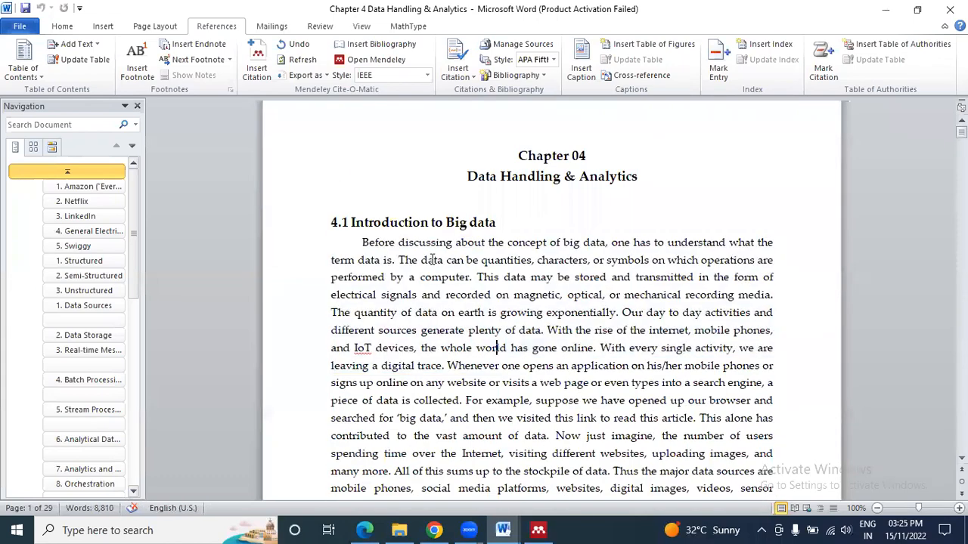
Copy the heading text "Introduction to Big data" from the chapter and search for it on the Mendeley website in Chrome
{"action": "left_click_drag", "start_coordinate": [352, 222], "coordinate": [496, 223]}
{"action": "key", "text": "ctrl+c"}
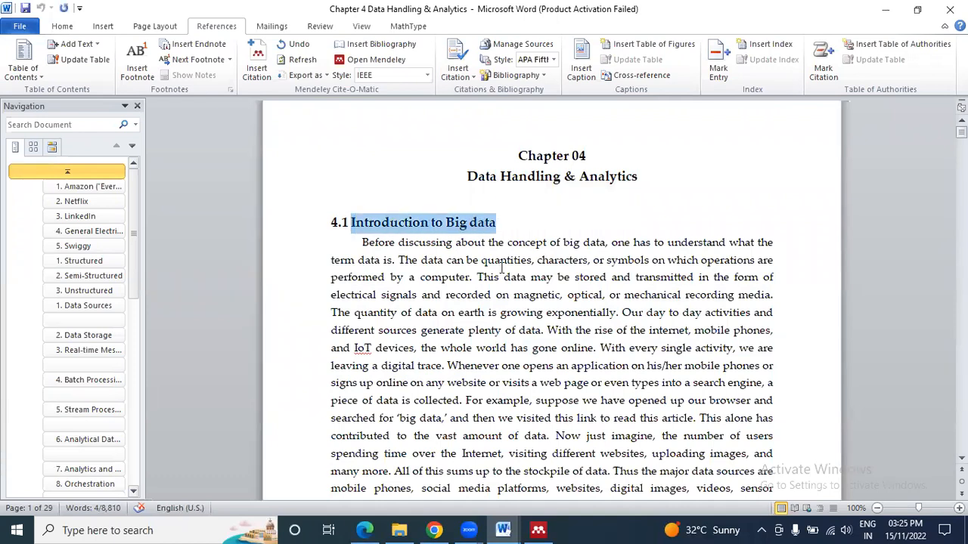
{"action": "left_click", "coordinate": [434, 530]}
{"action": "scroll", "coordinate": [302, 272], "scroll_direction": "up", "scroll_amount": 10}
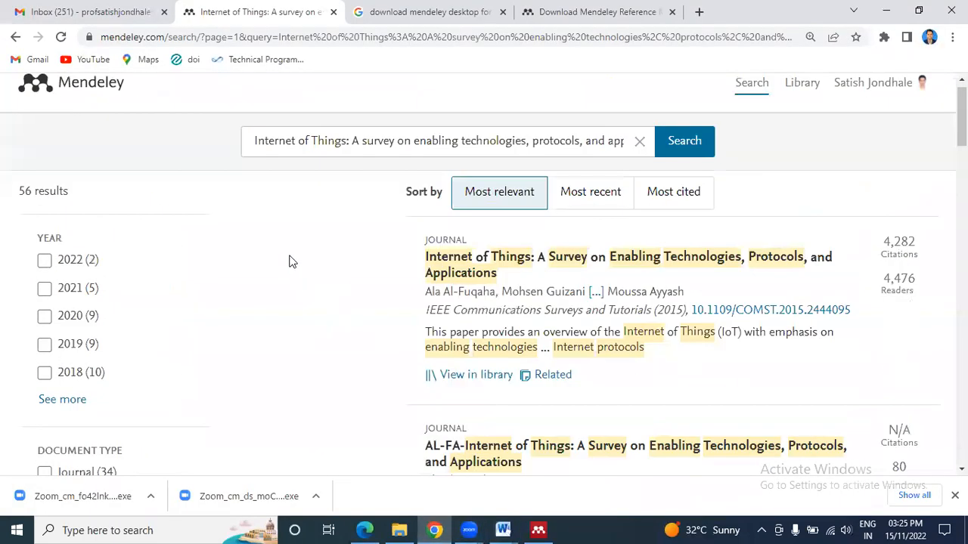
{"action": "scroll", "coordinate": [335, 141], "scroll_direction": "up", "scroll_amount": 1}
{"action": "triple_click", "coordinate": [349, 157]}
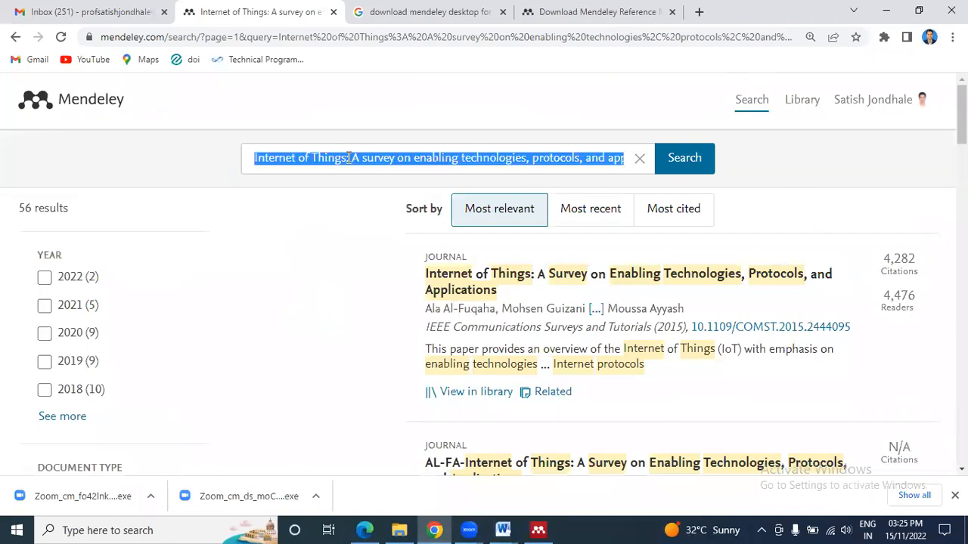
{"action": "key", "text": "BackSpace"}
{"action": "key", "text": "ctrl+v"}
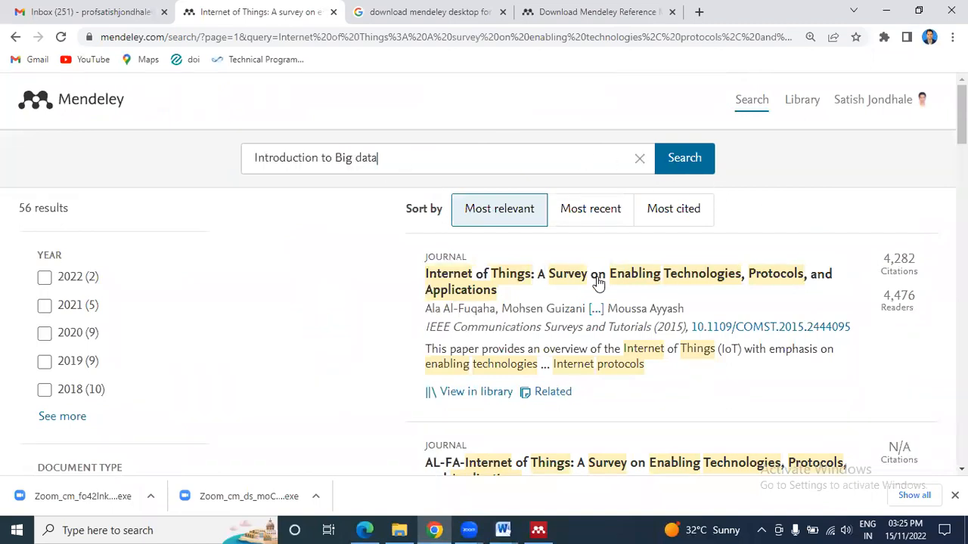
{"action": "key", "text": "Return"}
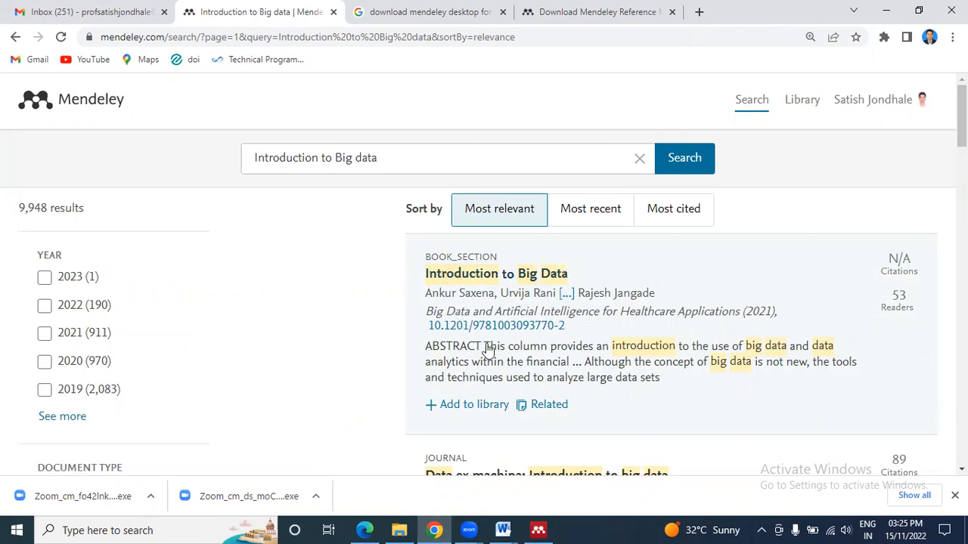
Review the search results and add the 2021 book section "Introduction to Big Data" to the library
{"action": "scroll", "coordinate": [605, 348], "scroll_direction": "down", "scroll_amount": 1}
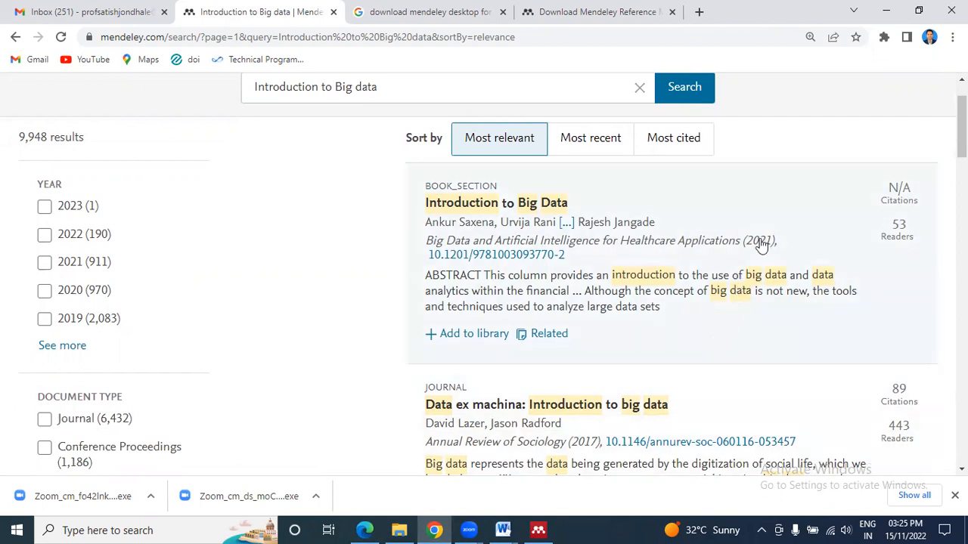
{"action": "scroll", "coordinate": [632, 364], "scroll_direction": "down", "scroll_amount": 1}
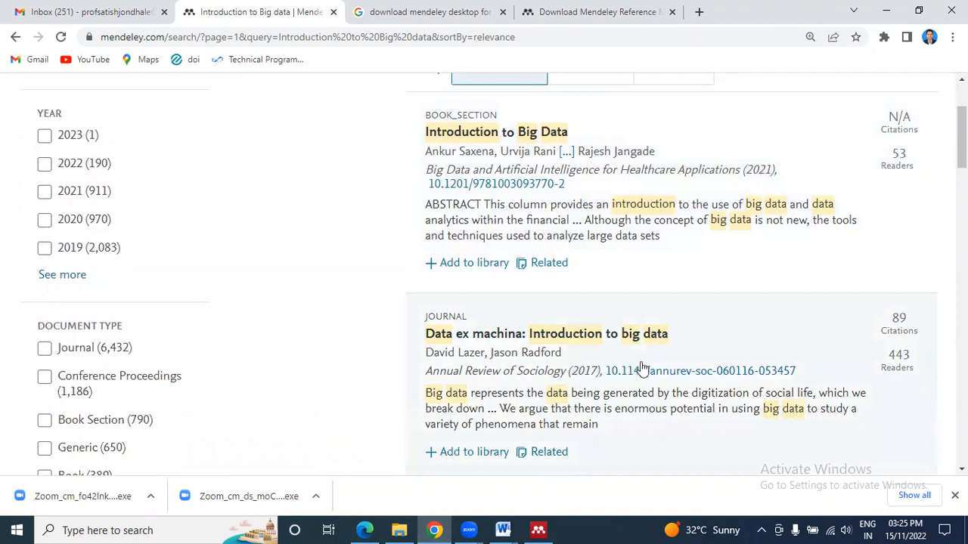
{"action": "scroll", "coordinate": [641, 367], "scroll_direction": "down", "scroll_amount": 3}
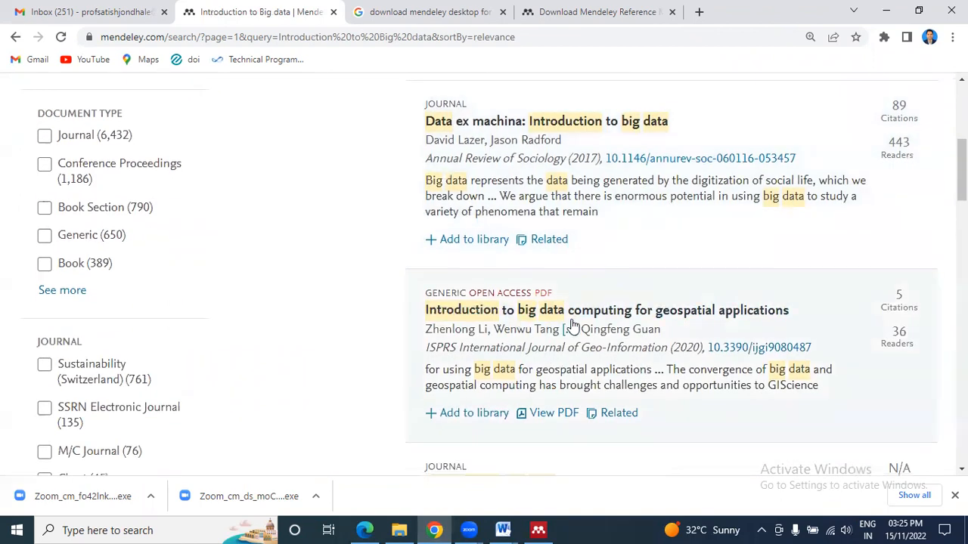
{"action": "scroll", "coordinate": [707, 348], "scroll_direction": "down", "scroll_amount": 4}
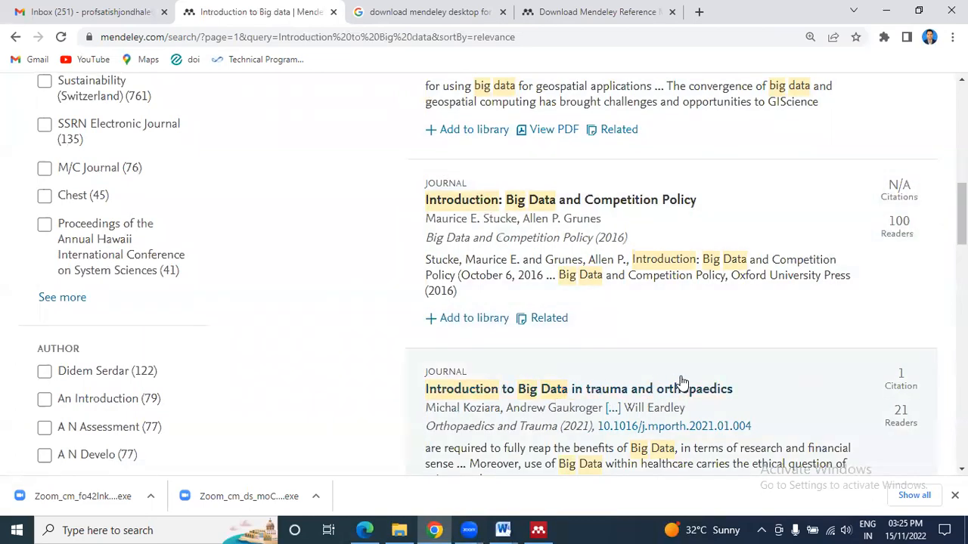
{"action": "scroll", "coordinate": [682, 382], "scroll_direction": "up", "scroll_amount": 7}
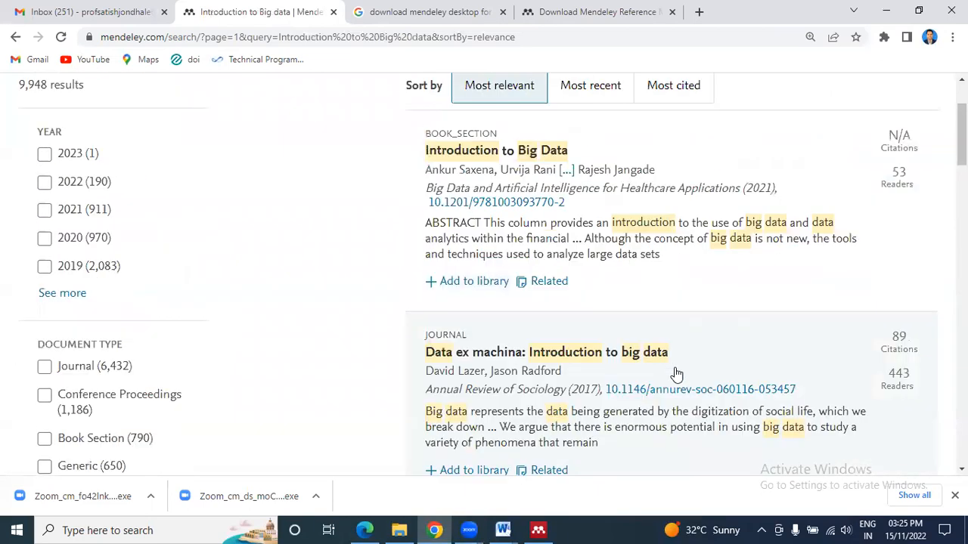
{"action": "scroll", "coordinate": [677, 375], "scroll_direction": "up", "scroll_amount": 2}
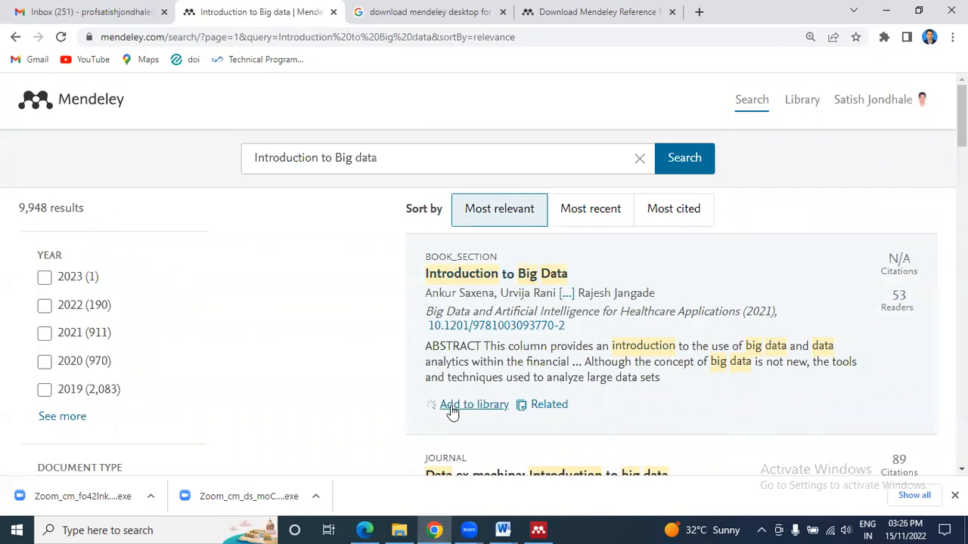
Switch to Mendeley Desktop and re-sort the document list by date added, newest first
{"action": "left_click", "coordinate": [538, 530]}
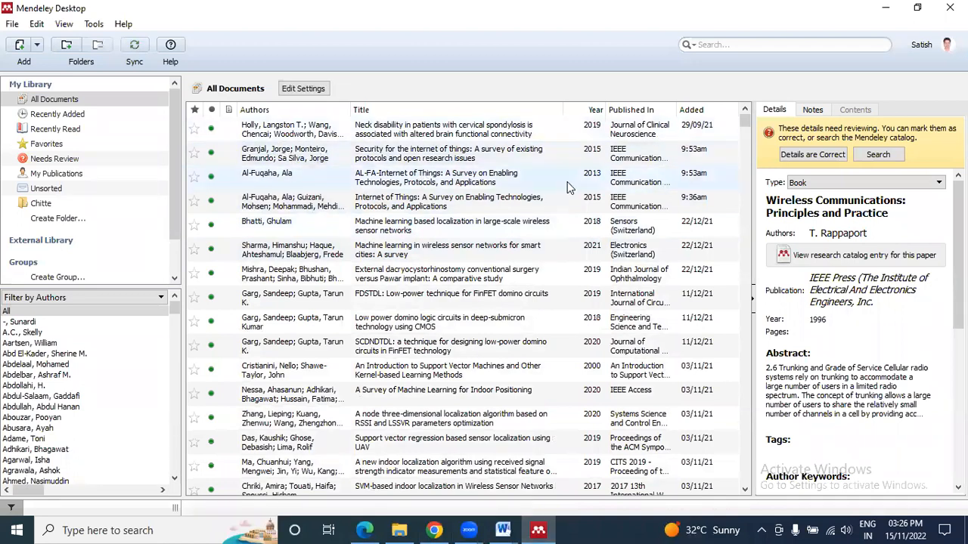
{"action": "left_click", "coordinate": [708, 112]}
{"action": "left_click", "coordinate": [713, 113]}
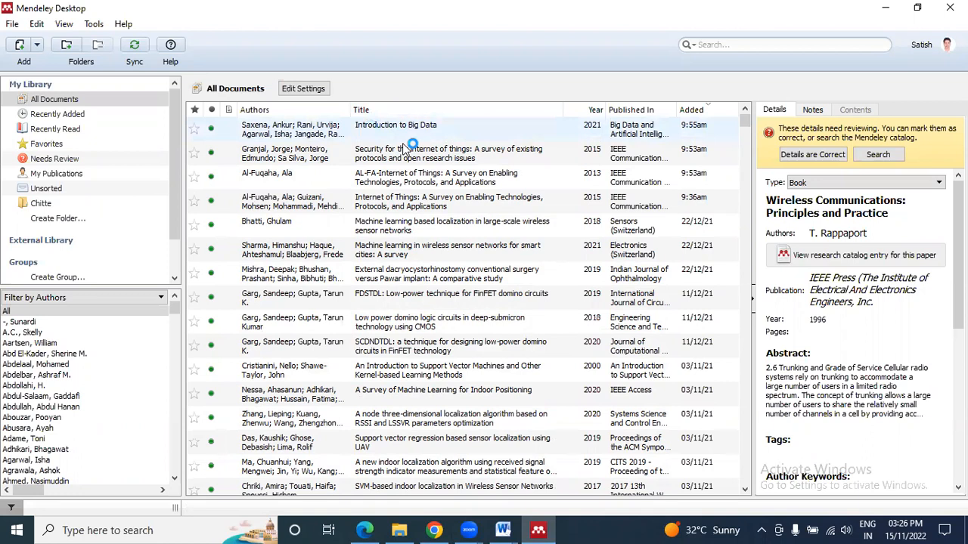
In the Word chapter, cite "Introduction to Big Data" with Mendeley after "seventy-five" at the end of section 4.1's first paragraph
{"action": "mouse_move", "coordinate": [503, 530]}
{"action": "left_click", "coordinate": [445, 482]}
{"action": "left_click", "coordinate": [434, 335]}
{"action": "scroll", "coordinate": [454, 363], "scroll_direction": "down", "scroll_amount": 3}
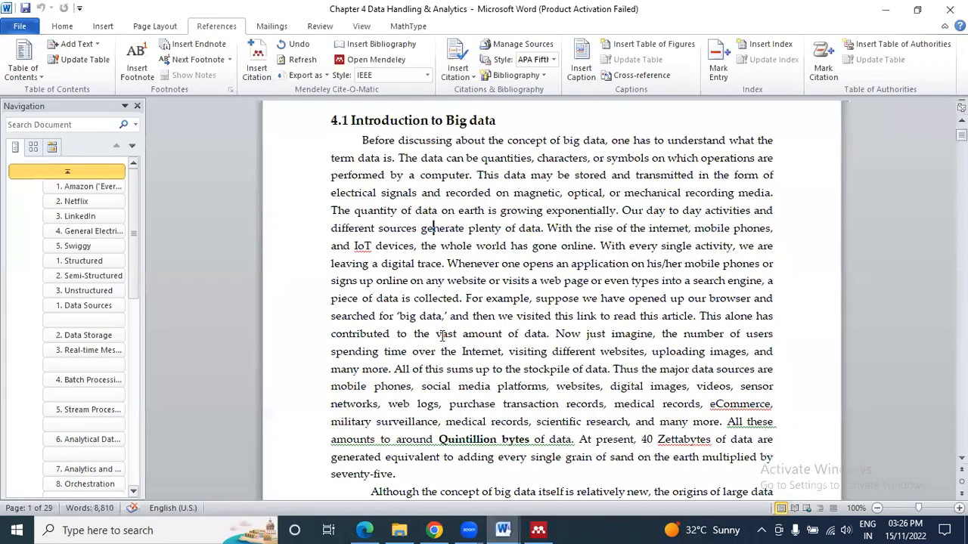
{"action": "scroll", "coordinate": [454, 363], "scroll_direction": "down", "scroll_amount": 2}
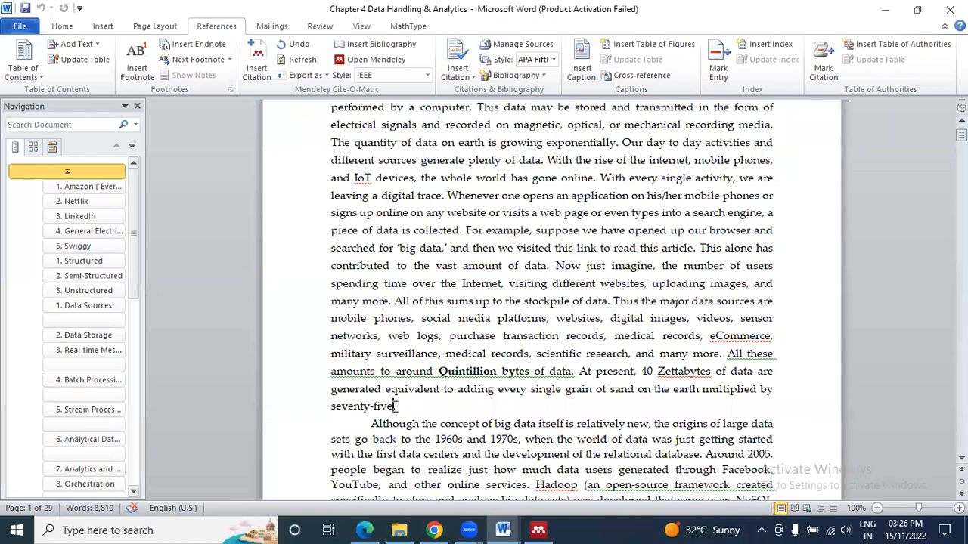
{"action": "left_click", "coordinate": [258, 60]}
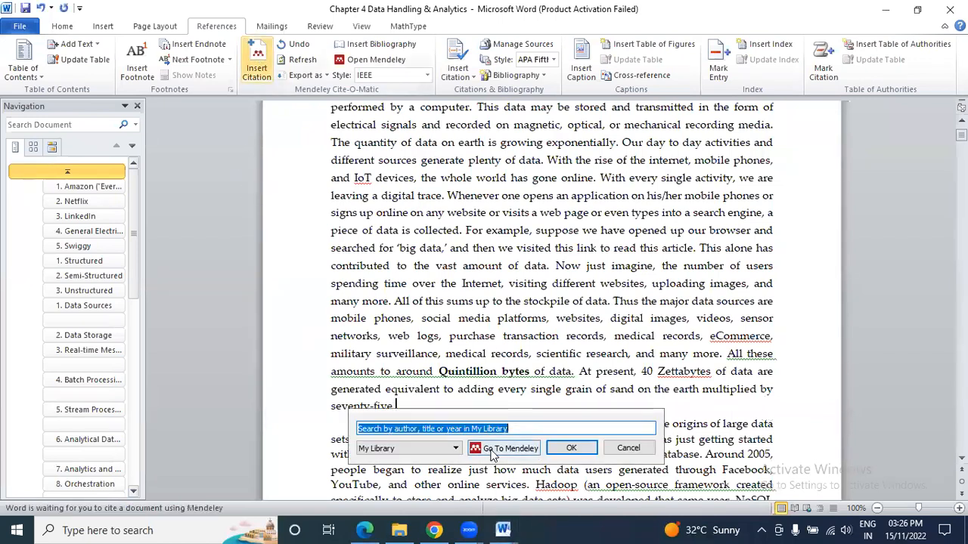
{"action": "left_click", "coordinate": [505, 448]}
{"action": "left_click", "coordinate": [376, 136]}
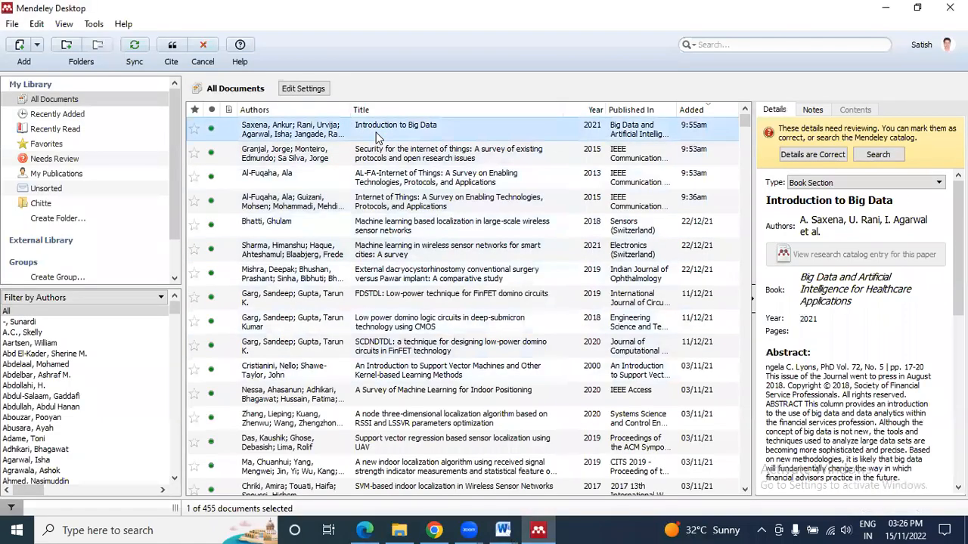
{"action": "left_click", "coordinate": [172, 50]}
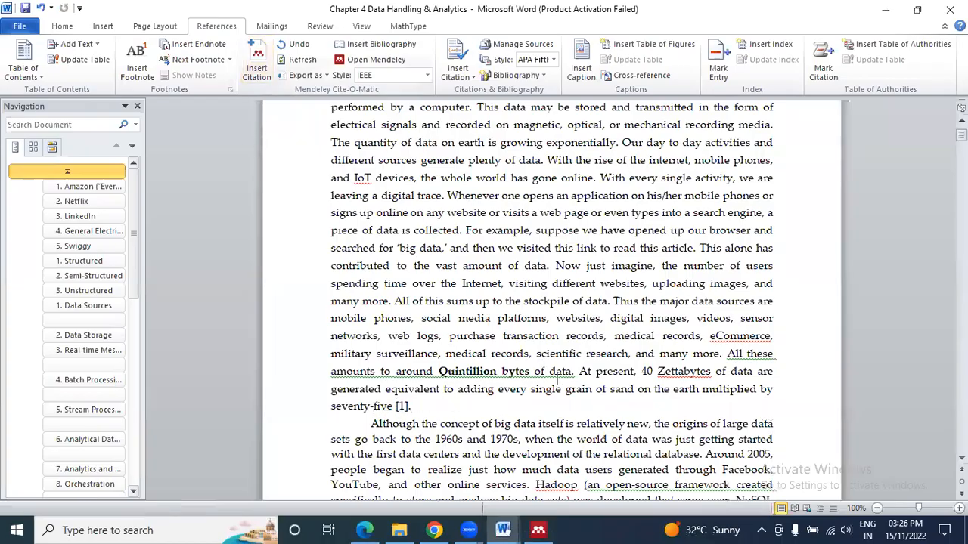
Add blank lines after the "Power captivity" item on the chapter's last page and insert the Mendeley bibliography there
{"action": "scroll", "coordinate": [414, 412], "scroll_direction": "down", "scroll_amount": 2}
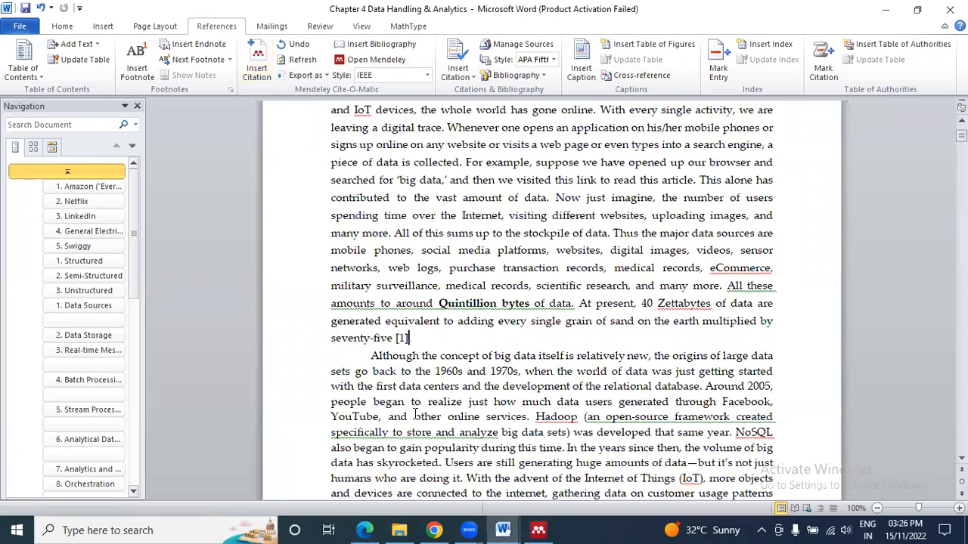
{"action": "scroll", "coordinate": [512, 428], "scroll_direction": "down", "scroll_amount": 1}
{"action": "scroll", "coordinate": [513, 429], "scroll_direction": "down", "scroll_amount": 3}
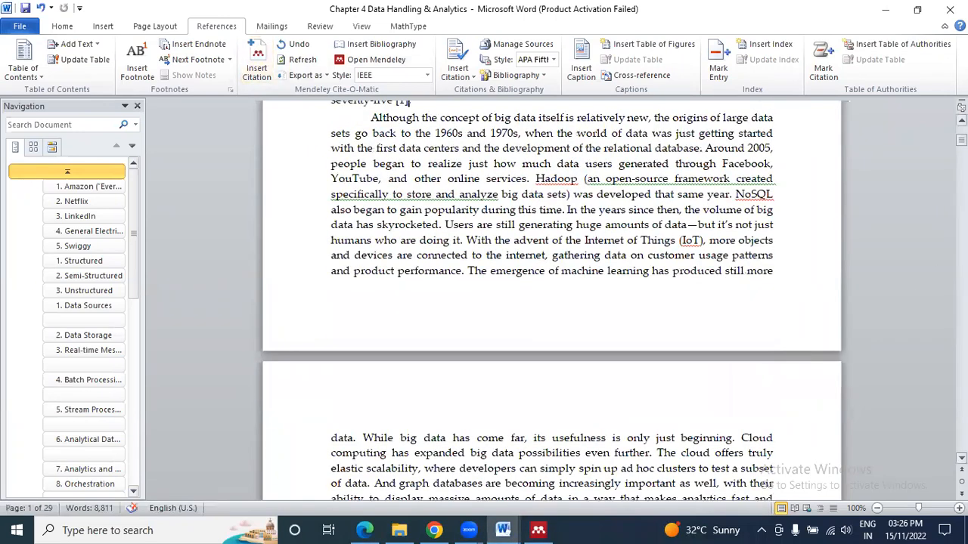
{"action": "left_click_drag", "start_coordinate": [961, 140], "coordinate": [961, 448]}
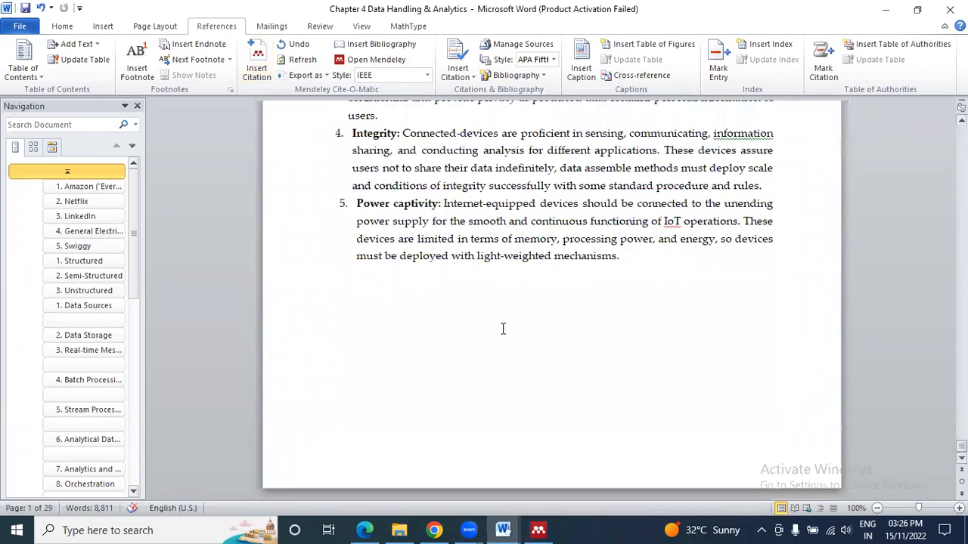
{"action": "left_click", "coordinate": [340, 310]}
{"action": "key", "text": "Return"}
{"action": "key", "text": "Return"}
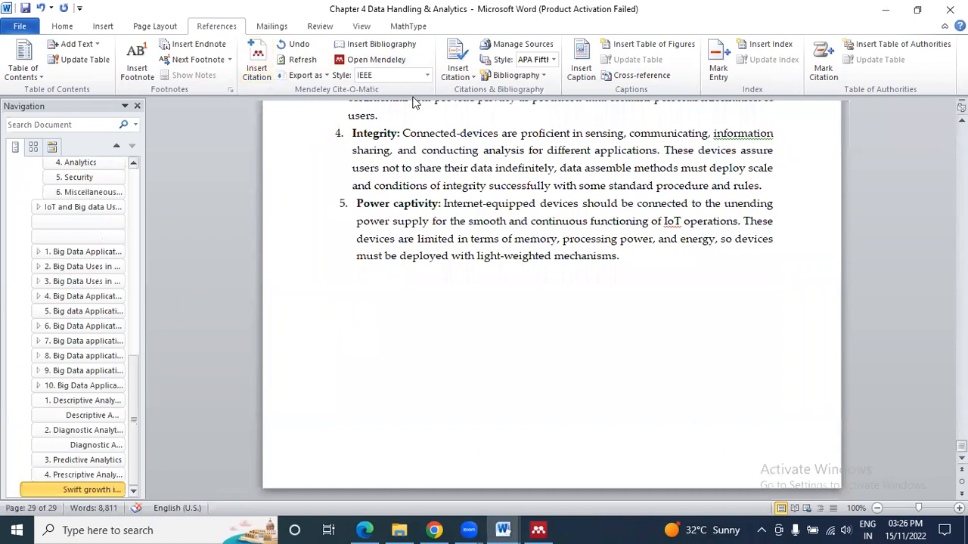
{"action": "left_click", "coordinate": [375, 46]}
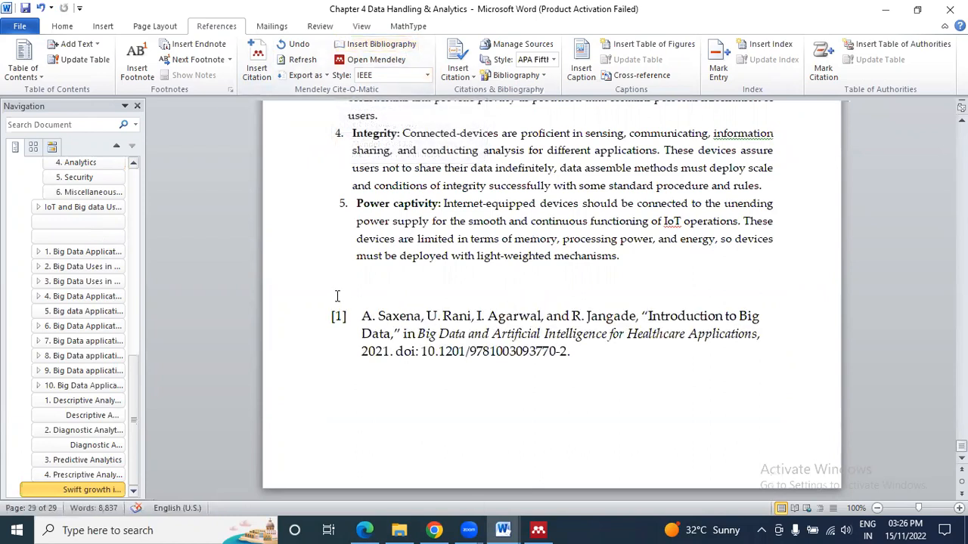
Add the heading "References:" on the line above the inserted bibliography entry
{"action": "left_click", "coordinate": [654, 316]}
{"action": "left_click_drag", "start_coordinate": [653, 316], "coordinate": [747, 318]}
{"action": "left_click", "coordinate": [357, 297]}
{"action": "type", "text": "References:"}
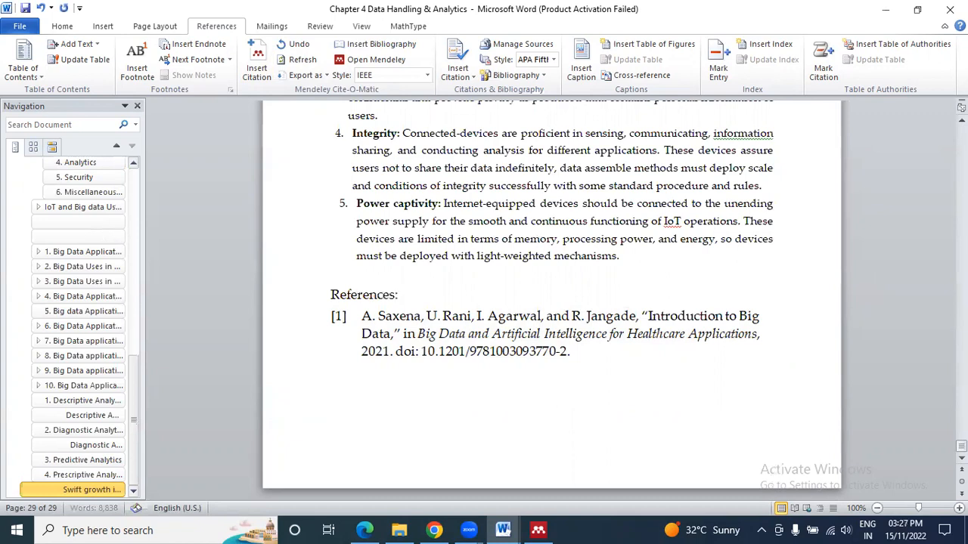
Return to the end of section 4.1's first paragraph and check the in-text citation after "seventy-five"
{"action": "left_click_drag", "start_coordinate": [961, 447], "coordinate": [961, 129]}
{"action": "scroll", "coordinate": [527, 310], "scroll_direction": "down", "scroll_amount": 5}
{"action": "left_click", "coordinate": [402, 372]}
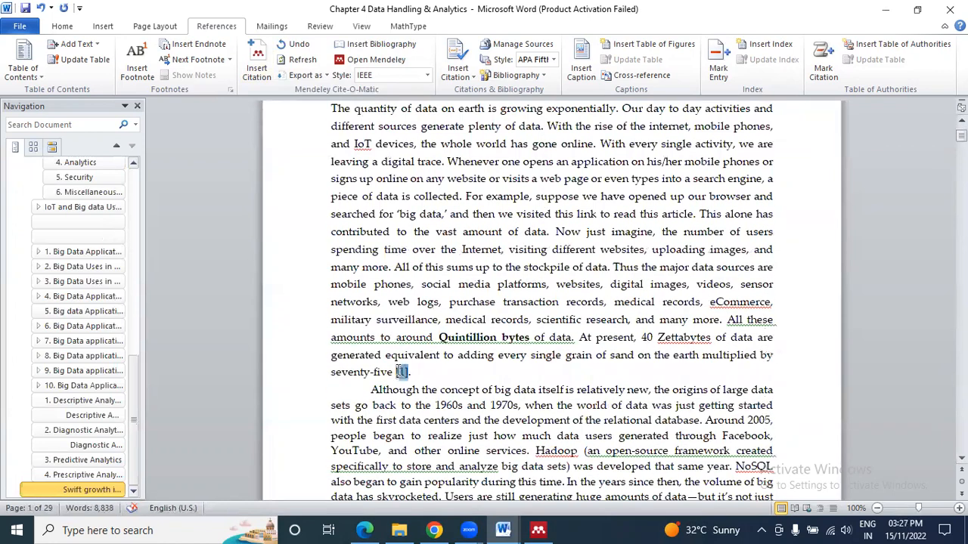
{"action": "left_click_drag", "start_coordinate": [399, 372], "coordinate": [395, 372]}
{"action": "left_click", "coordinate": [487, 377]}
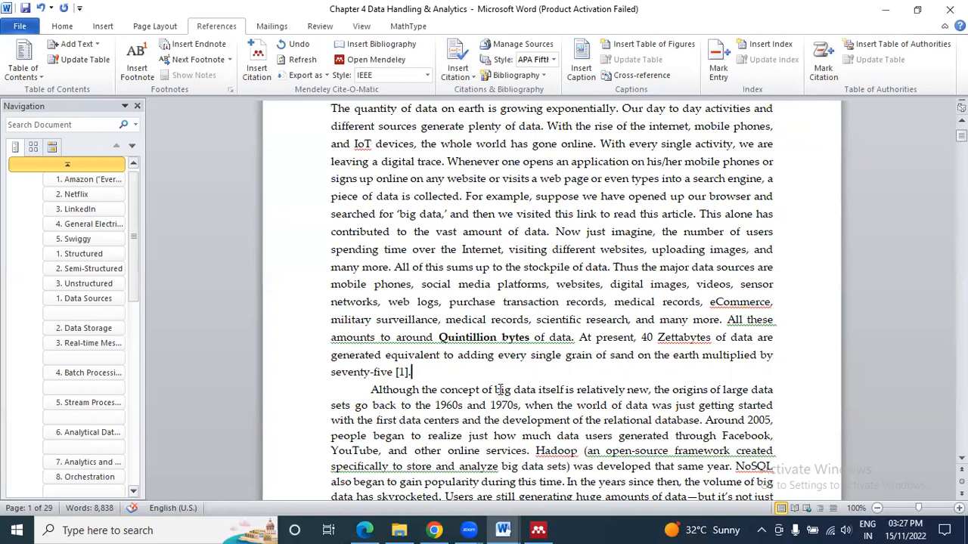
Review the "Introduction to Big Data" entry in Mendeley Desktop and its search result on the Mendeley website in Chrome
{"action": "left_click", "coordinate": [539, 530]}
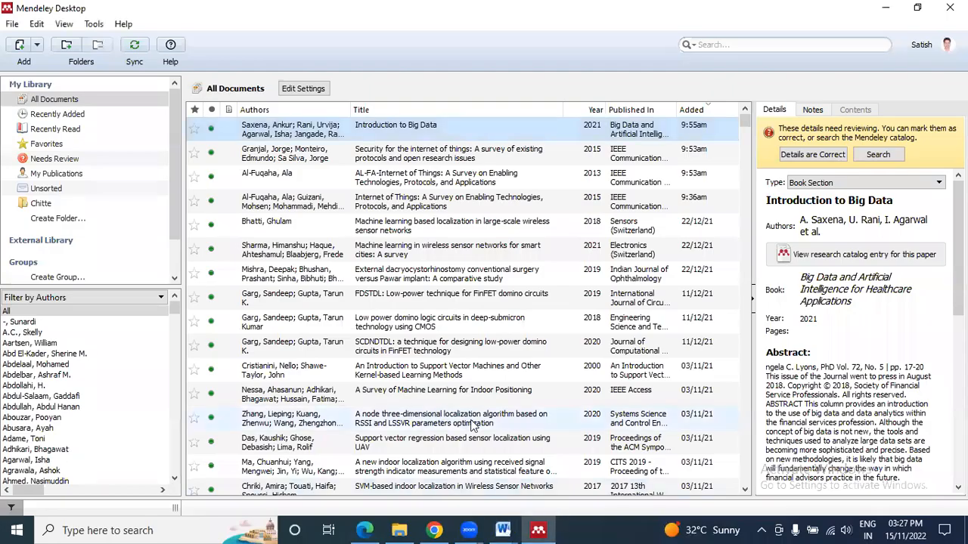
{"action": "left_click", "coordinate": [434, 530]}
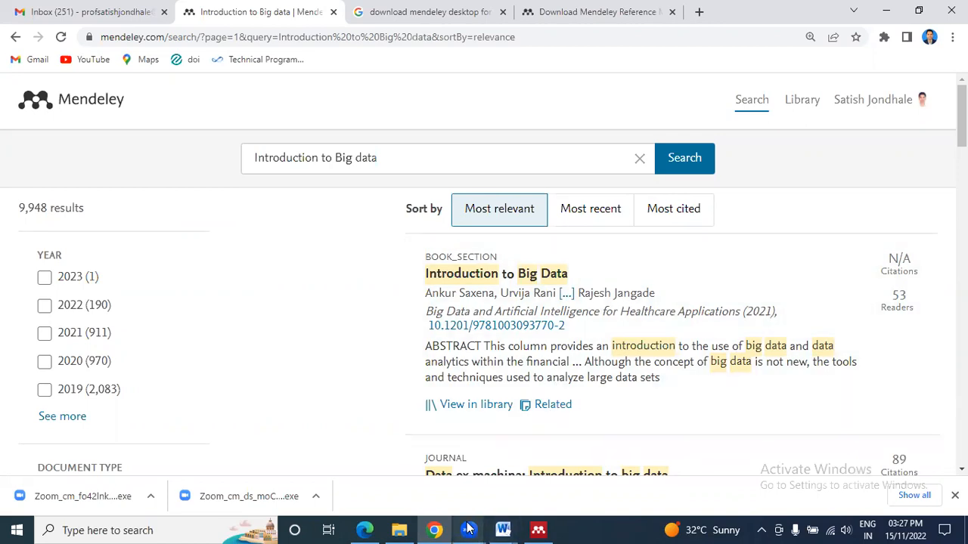
{"action": "left_click", "coordinate": [437, 530]}
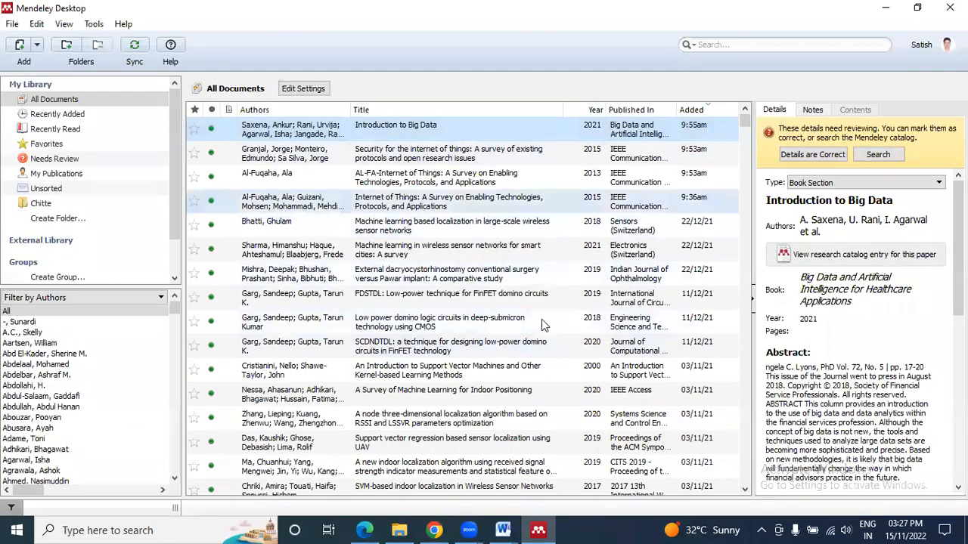
{"action": "left_click", "coordinate": [434, 530]}
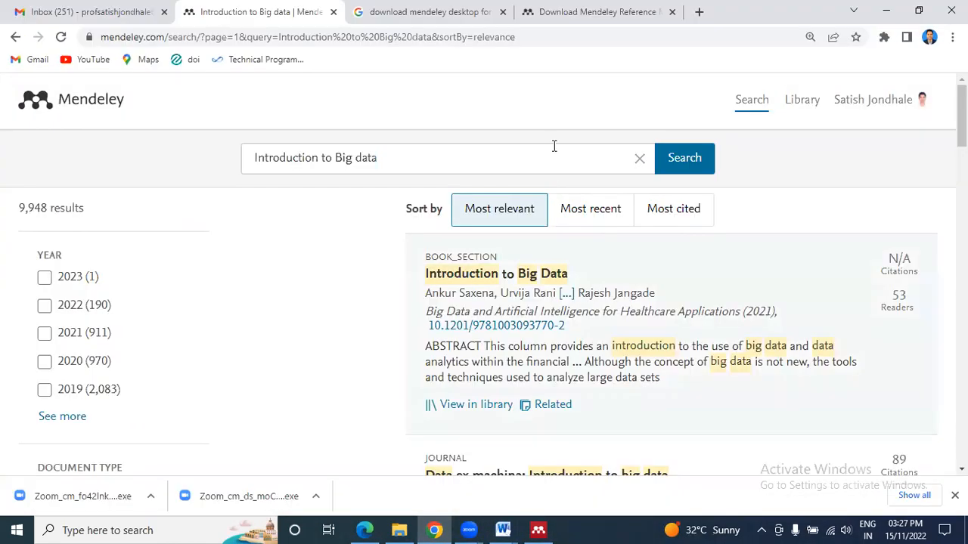
{"action": "left_click", "coordinate": [469, 530]}
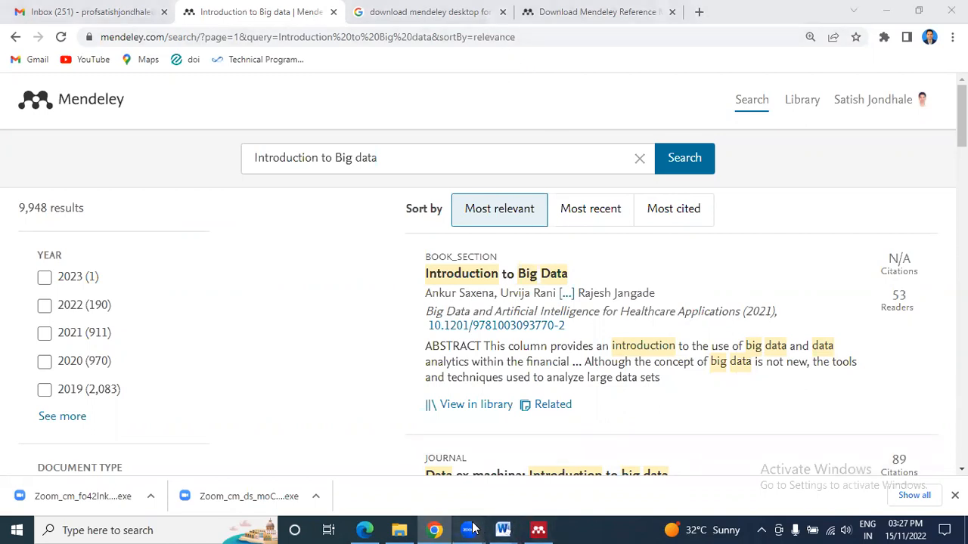
{"action": "left_click", "coordinate": [570, 472]}
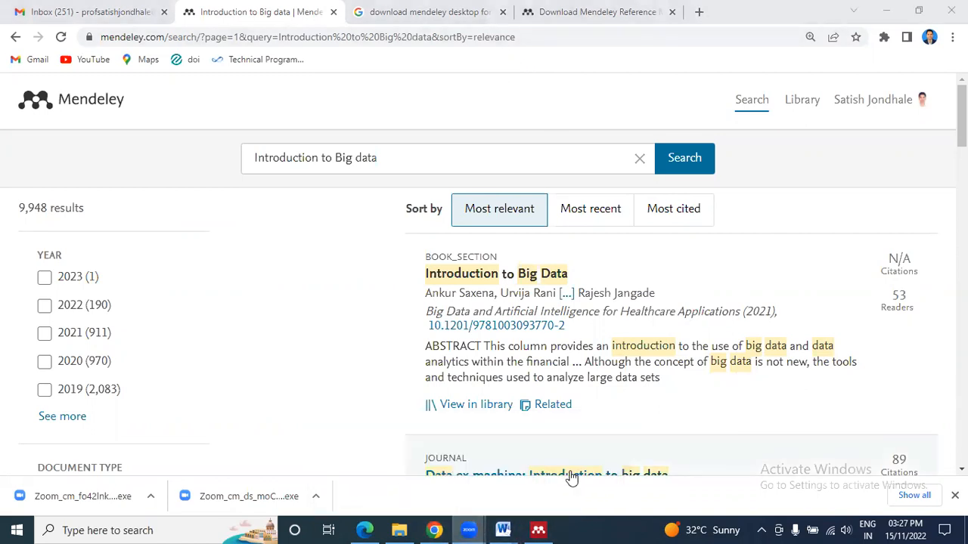